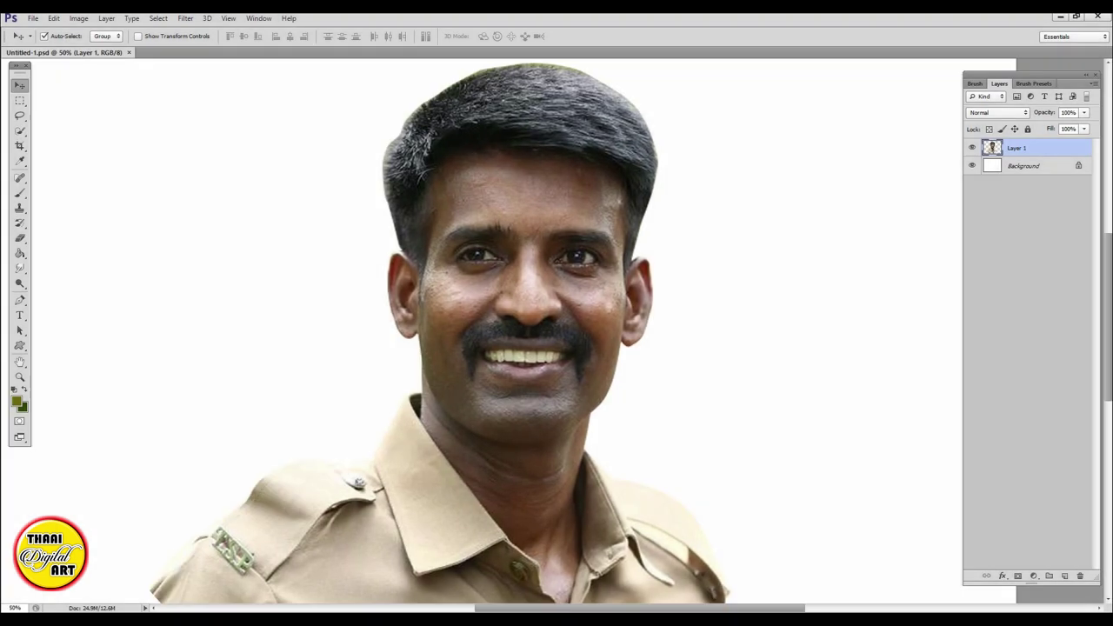
Lighten the photo slightly with Brightness/Contrast
click(79, 17)
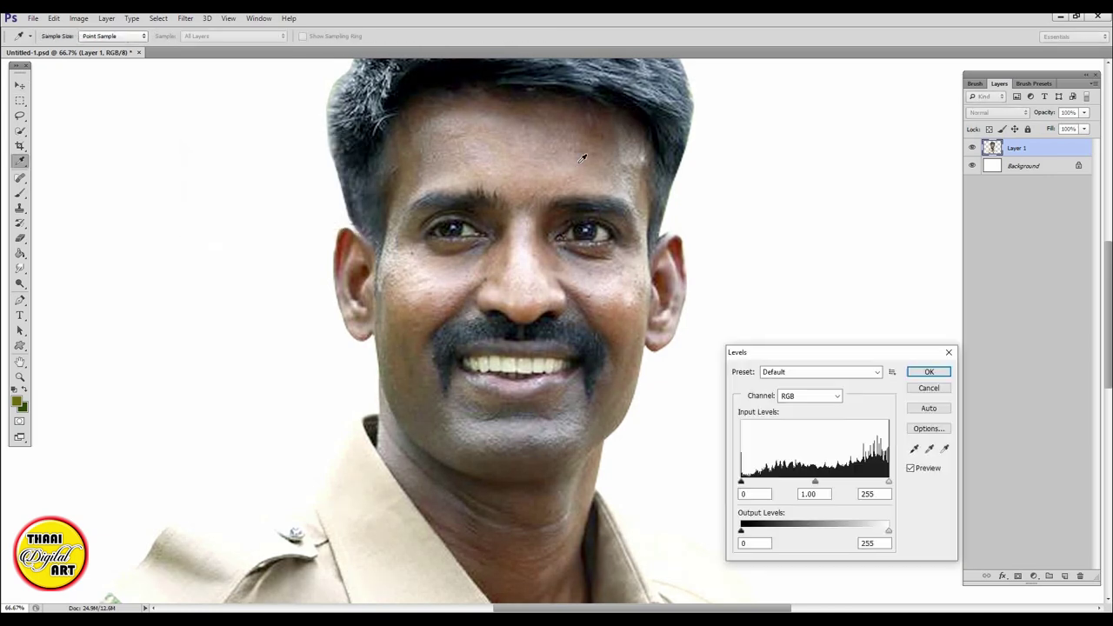
drag(818, 484, 822, 484)
click(923, 375)
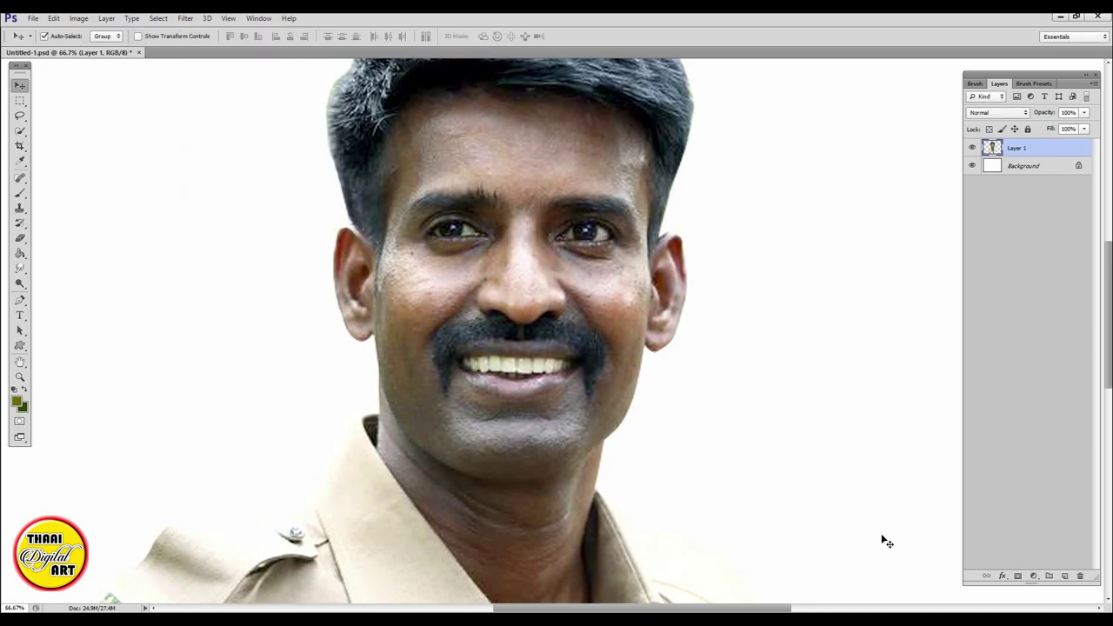
Zoom in to the face at 100% and bring up the Unsharp Mask sharpening filter
key(ctrl+plus)
click(185, 18)
click(322, 215)
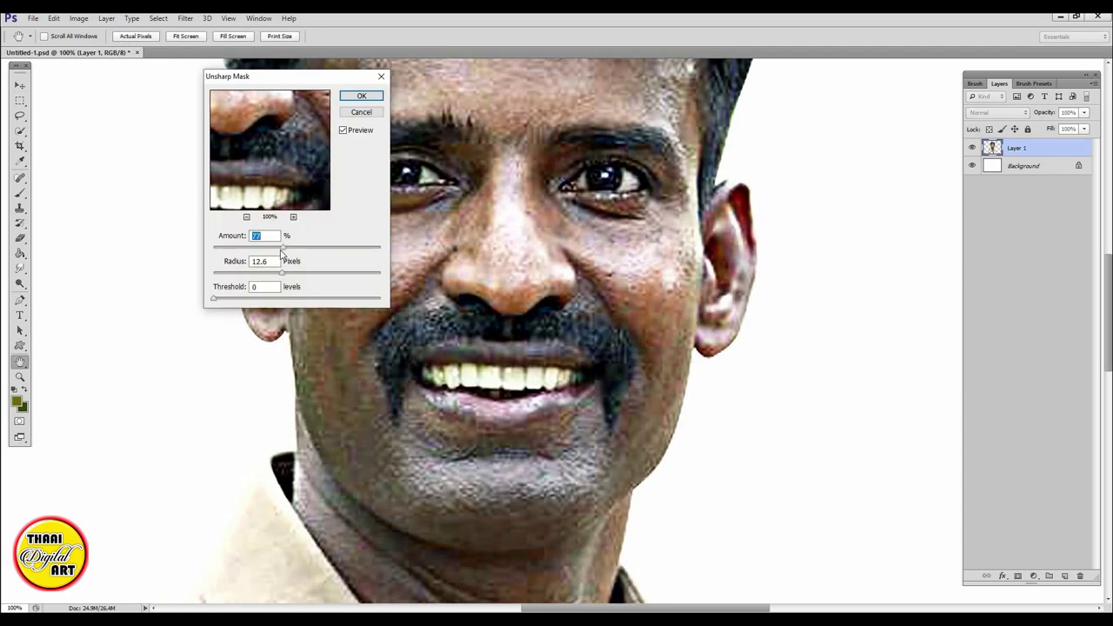
Apply Unsharp Mask at Amount 38% and Radius 1.5 px, then view at 66.7%
drag(281, 272, 226, 272)
drag(347, 247, 247, 248)
click(361, 96)
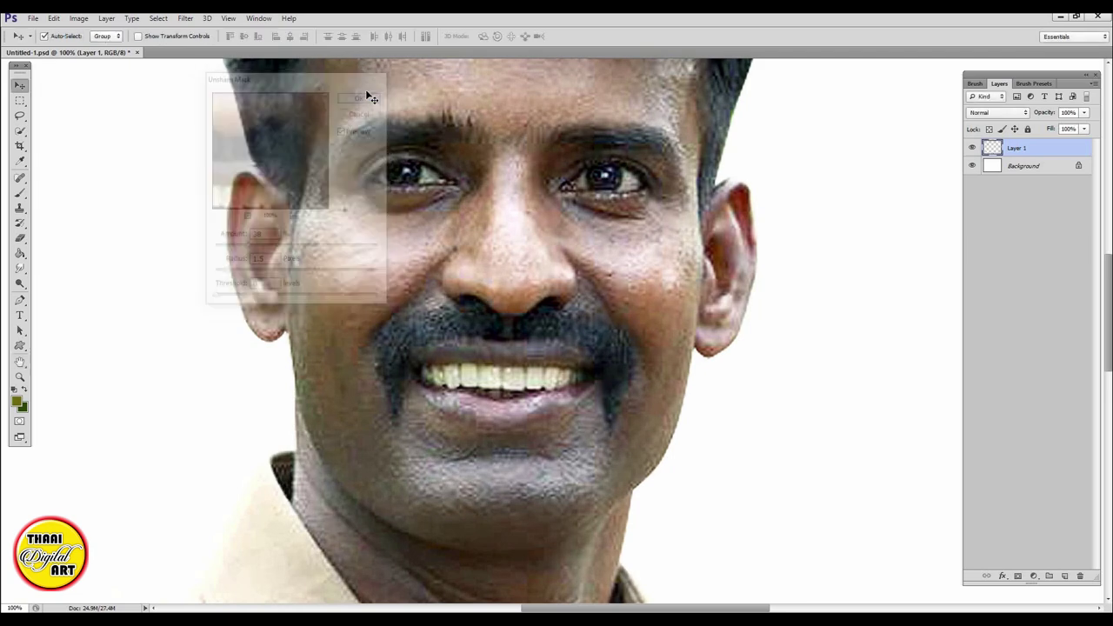
key(ctrl+minus)
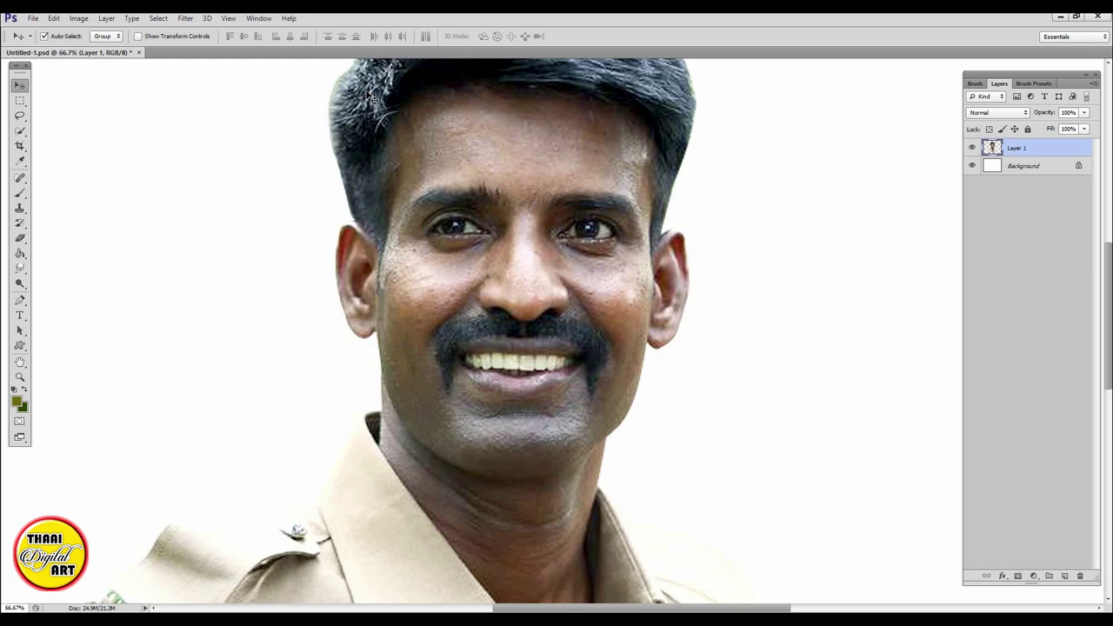
Switch to the Smudge tool with a soft brush and zoom the face to 200%
click(20, 267)
right_click(265, 109)
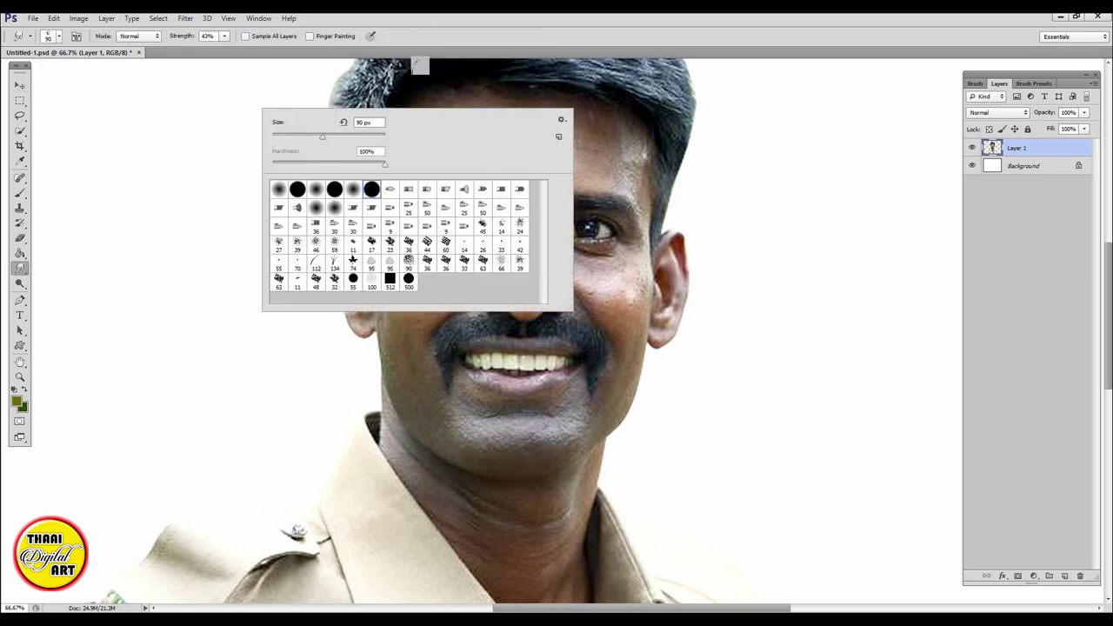
key(Escape)
key(ctrl+plus)
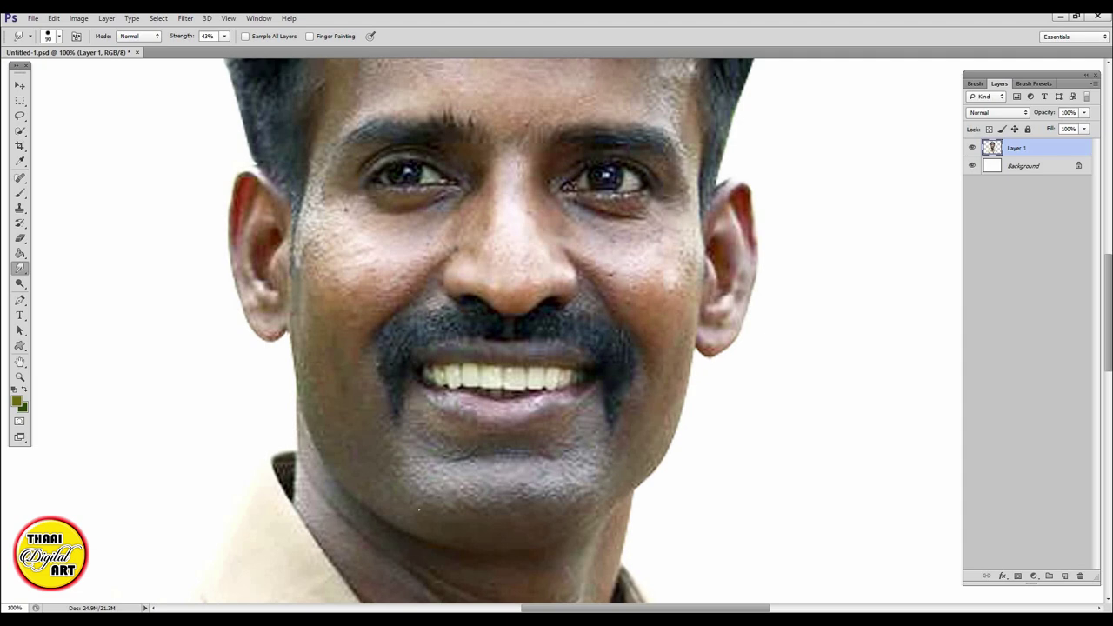
key(ctrl+plus)
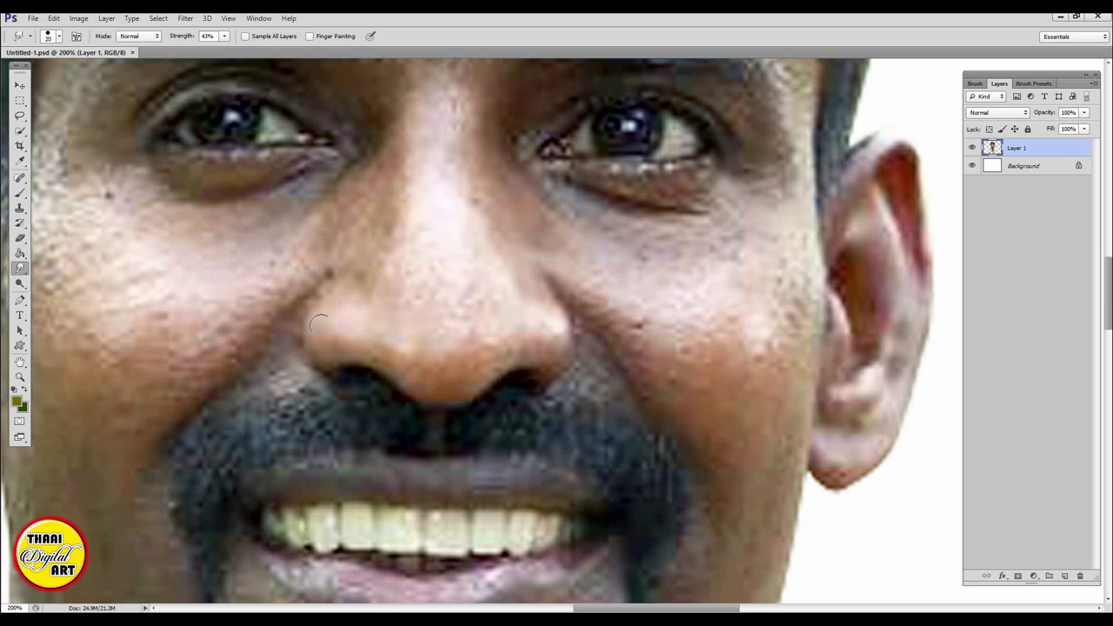
Smudge the nose edge and nostril, then the nose bridge with a 25 px brush
drag(318, 324, 321, 350)
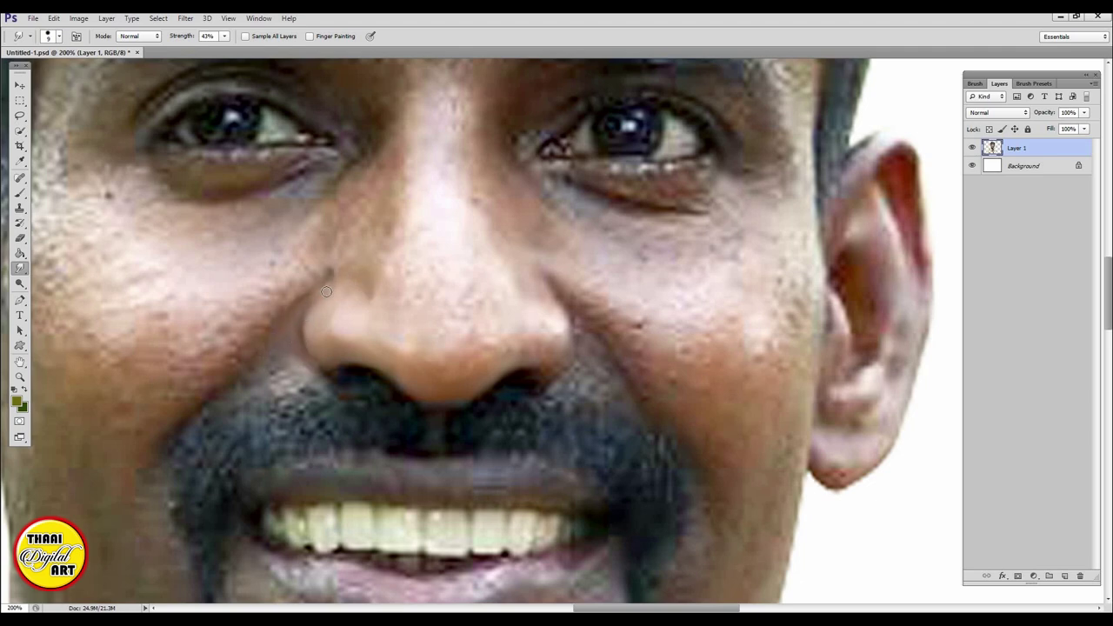
drag(569, 337, 556, 352)
key(bracketright)
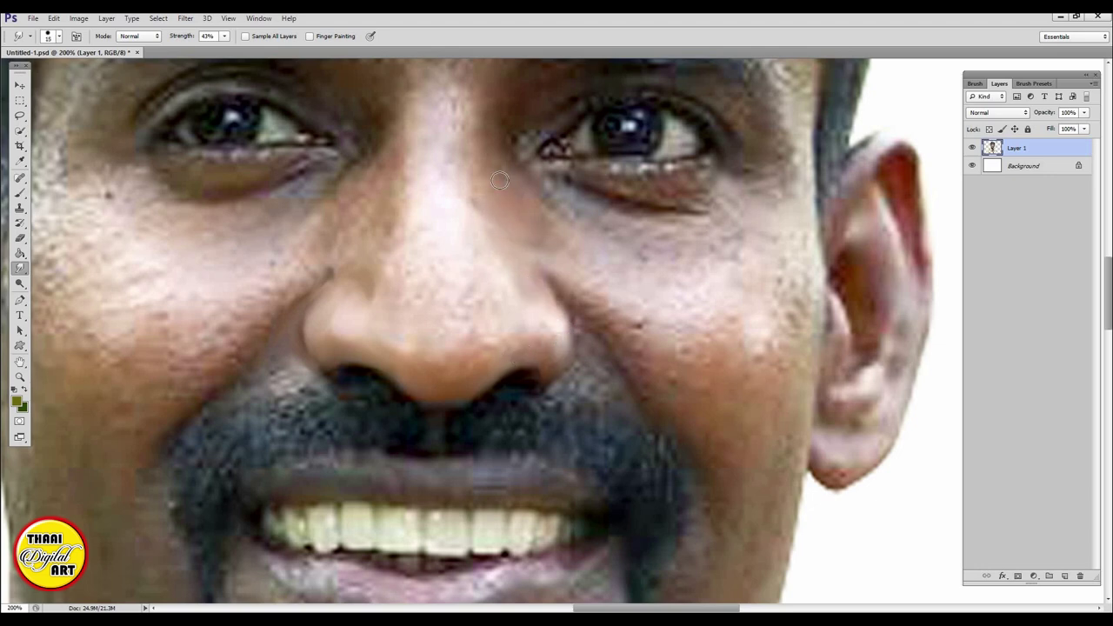
key(bracketright)
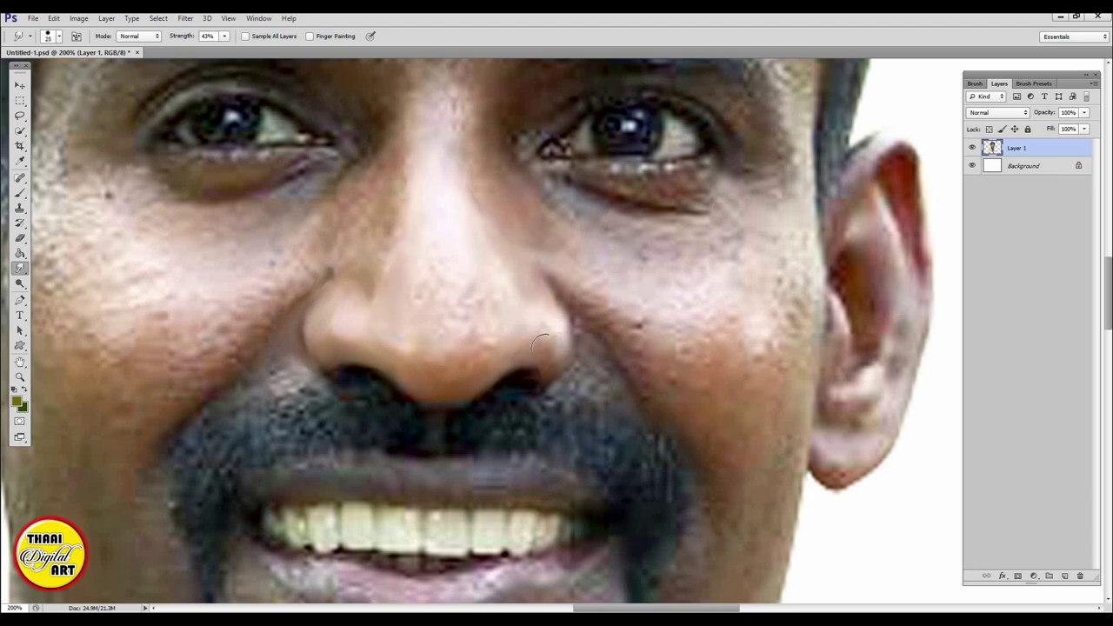
mouse_move(539, 341)
mouse_down()
mouse_move(452, 258)
mouse_move(423, 348)
mouse_move(401, 334)
mouse_up()
key(ctrl+plus)
drag(286, 179, 434, 316)
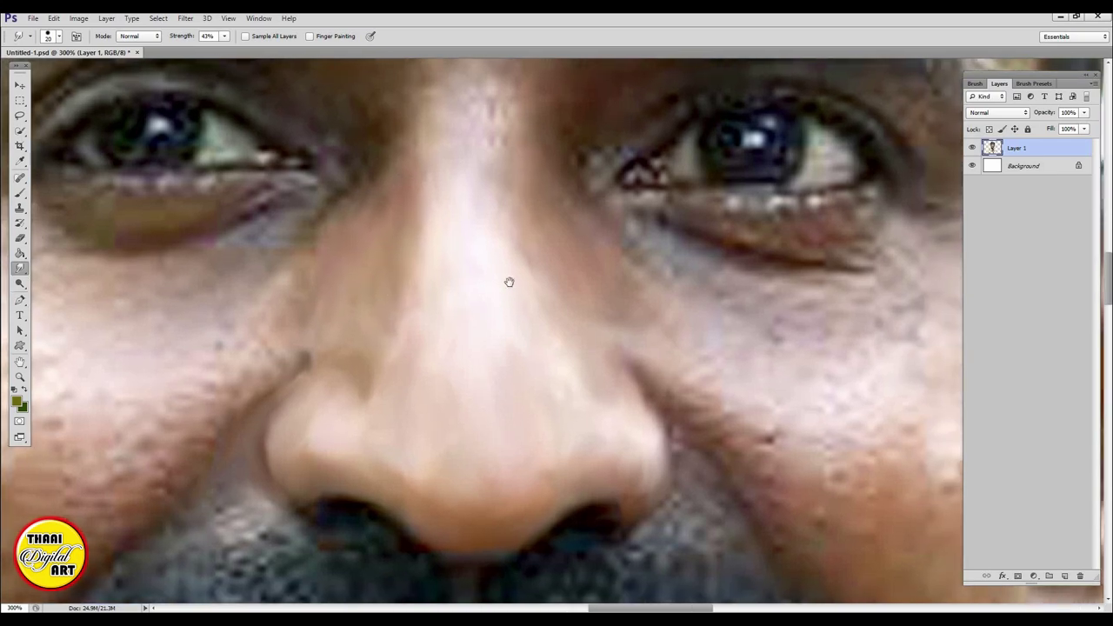
Soften the creases between the nose and cheek at 300% zoom
drag(448, 307, 472, 217)
drag(462, 308, 411, 208)
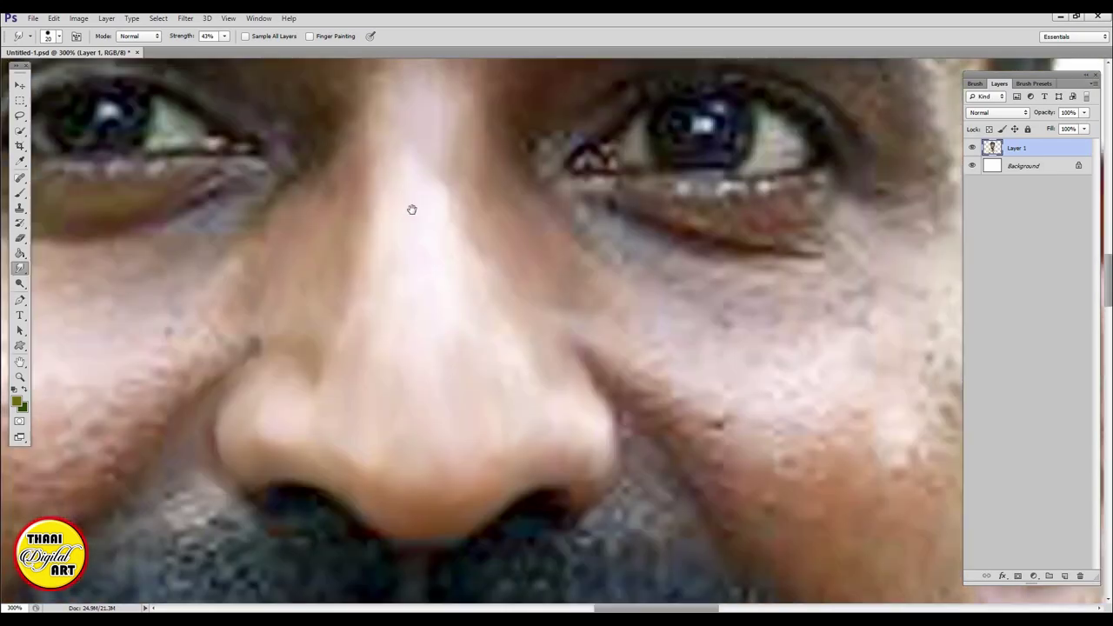
drag(509, 343, 405, 296)
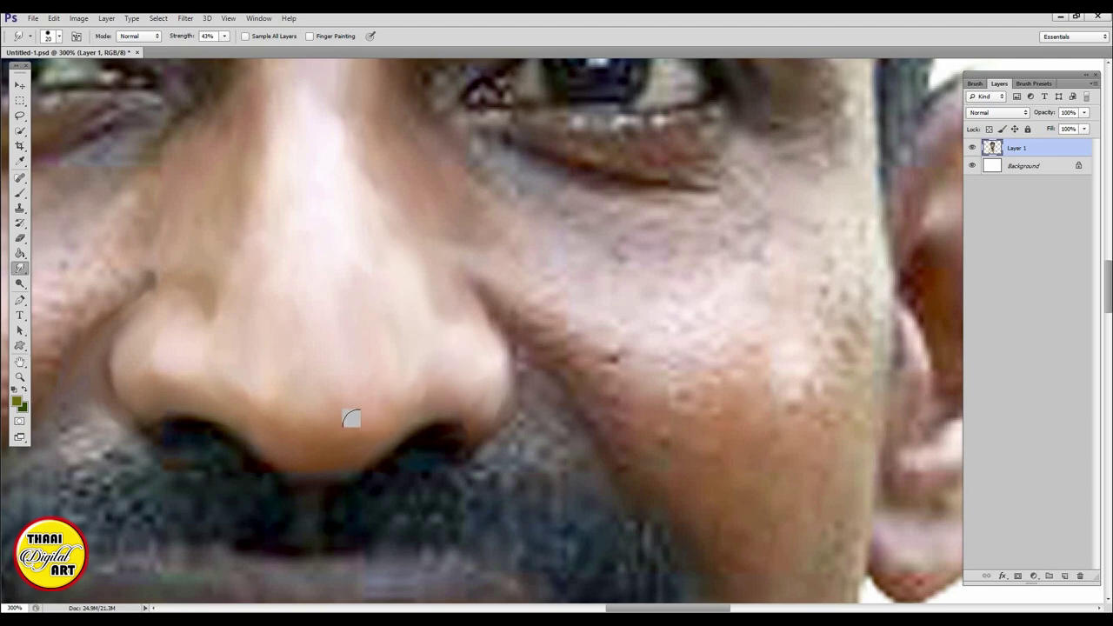
drag(418, 373, 378, 291)
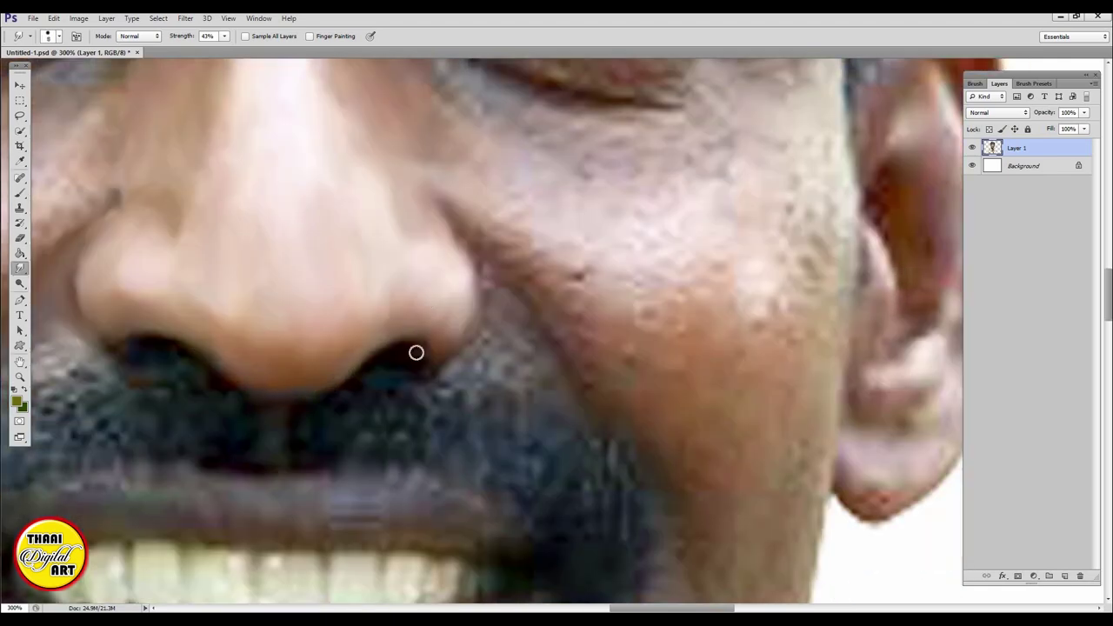
mouse_move(488, 215)
mouse_down()
mouse_move(530, 290)
mouse_move(458, 365)
mouse_move(489, 365)
mouse_up()
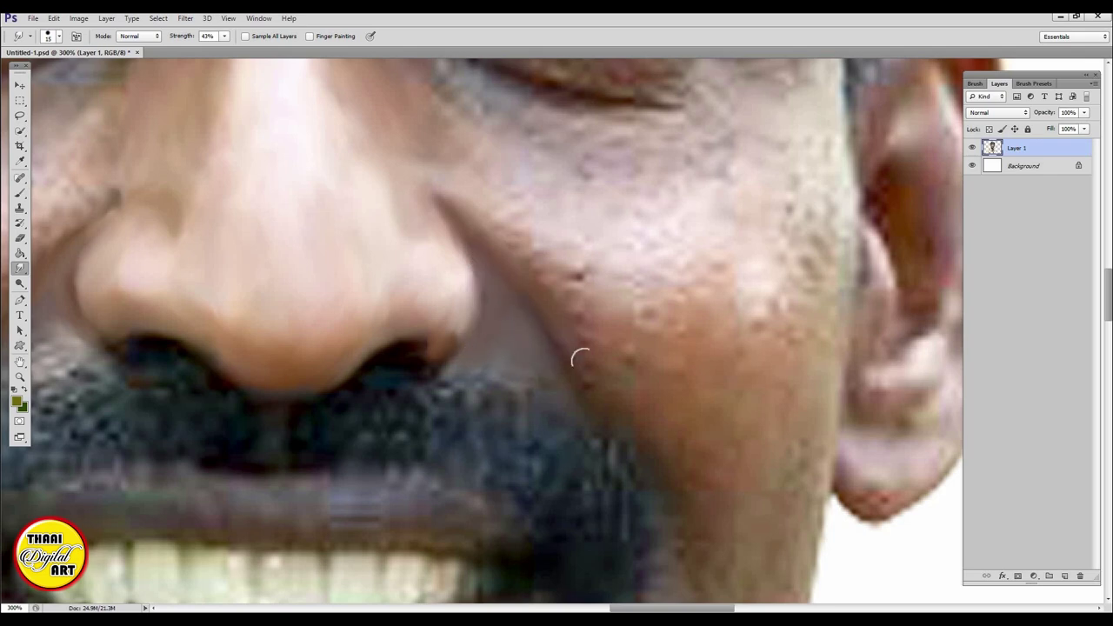
mouse_move(513, 243)
mouse_down()
mouse_move(608, 304)
mouse_move(643, 356)
mouse_up()
drag(626, 278, 883, 287)
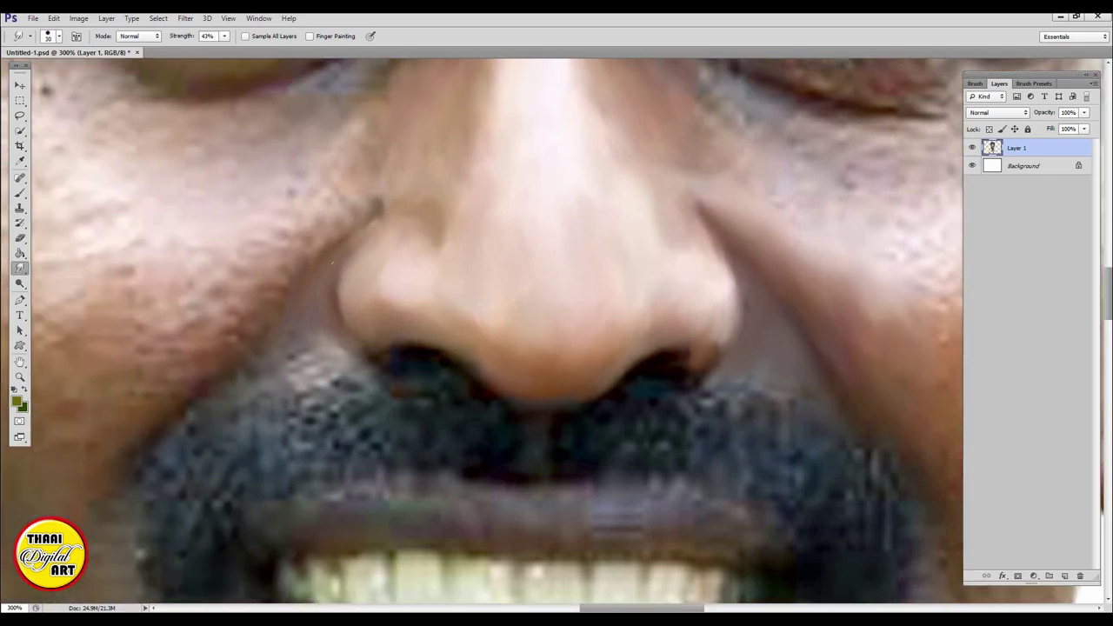
mouse_move(239, 315)
mouse_down()
mouse_move(152, 376)
mouse_move(283, 224)
mouse_up()
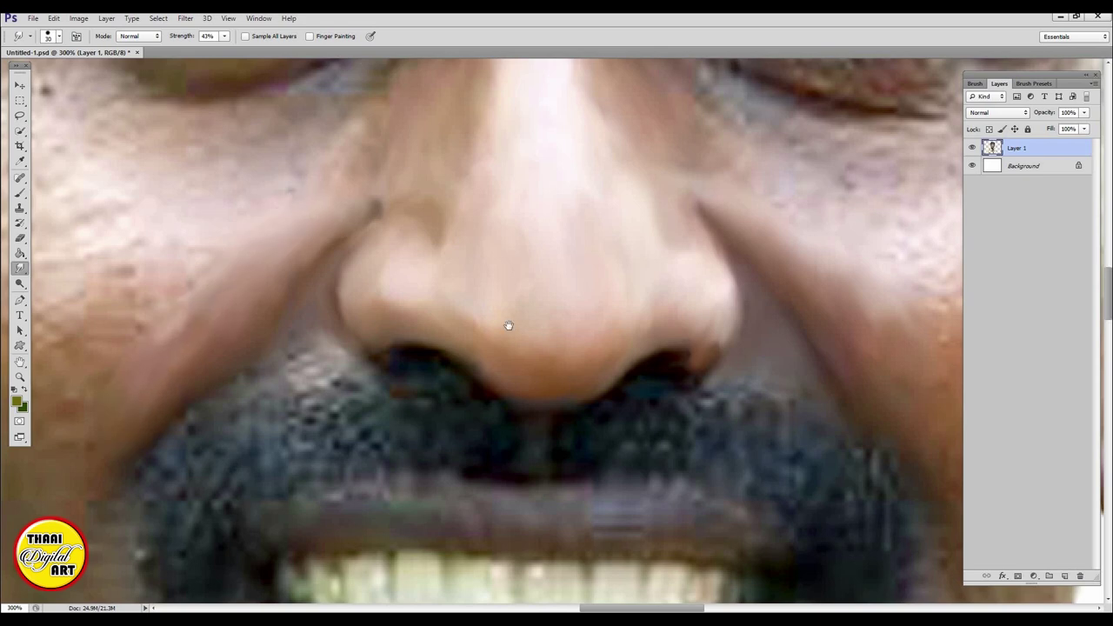
Smooth the other cheek's crease toward the nose and the textured upper cheek
drag(508, 325, 835, 318)
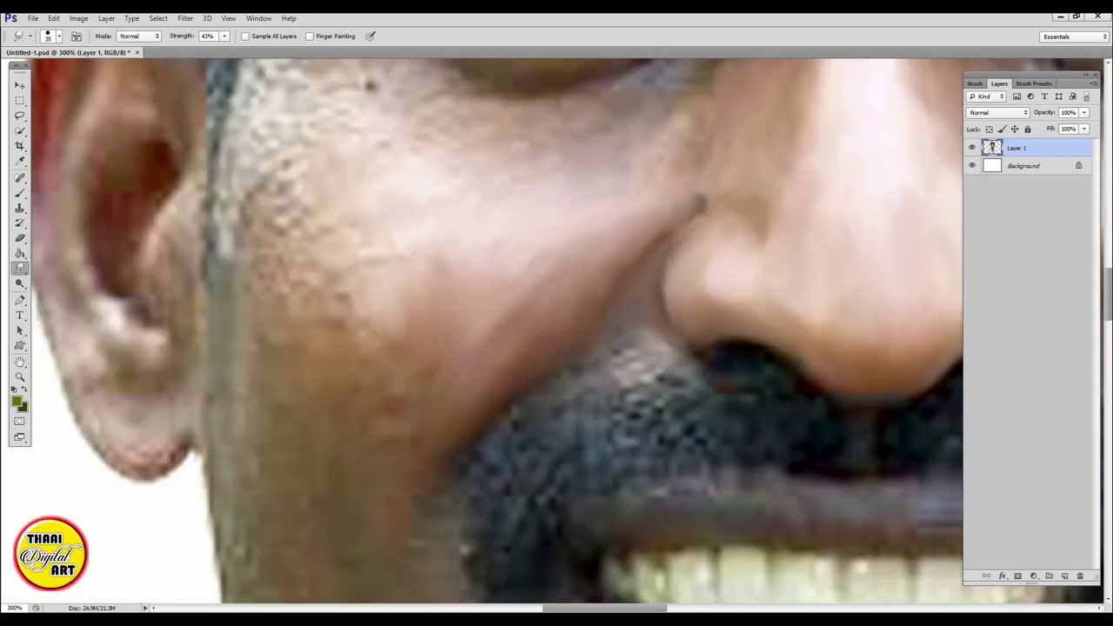
drag(382, 347, 278, 222)
drag(374, 261, 521, 165)
drag(409, 313, 387, 254)
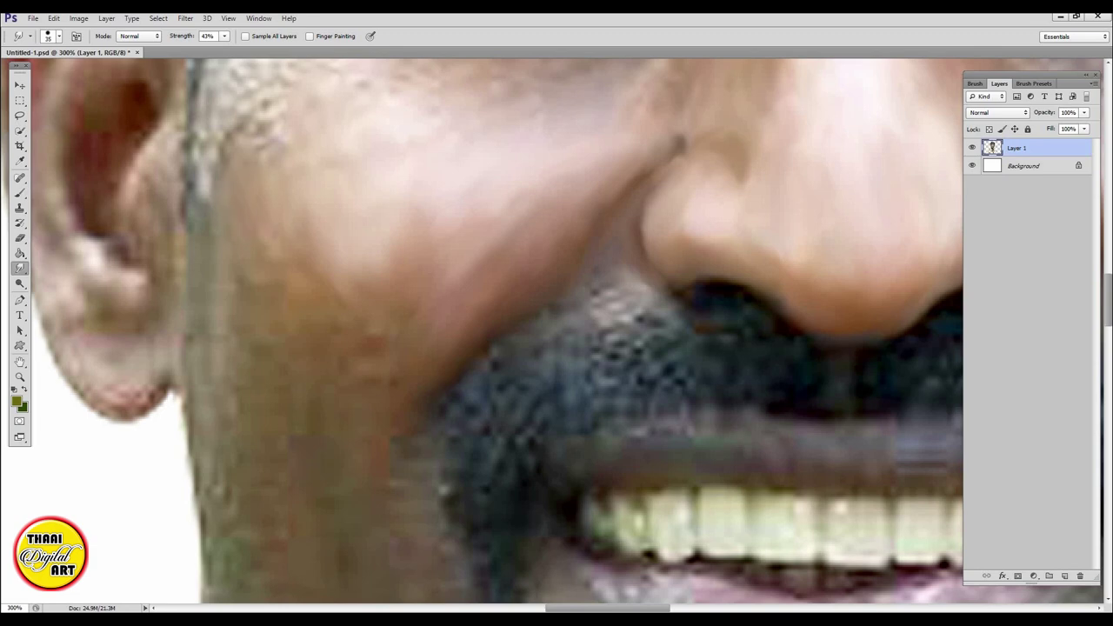
drag(200, 157, 278, 117)
Smudge the jaw and neck skin smooth, then shrink the brush to 20
drag(210, 225, 231, 400)
drag(269, 230, 339, 335)
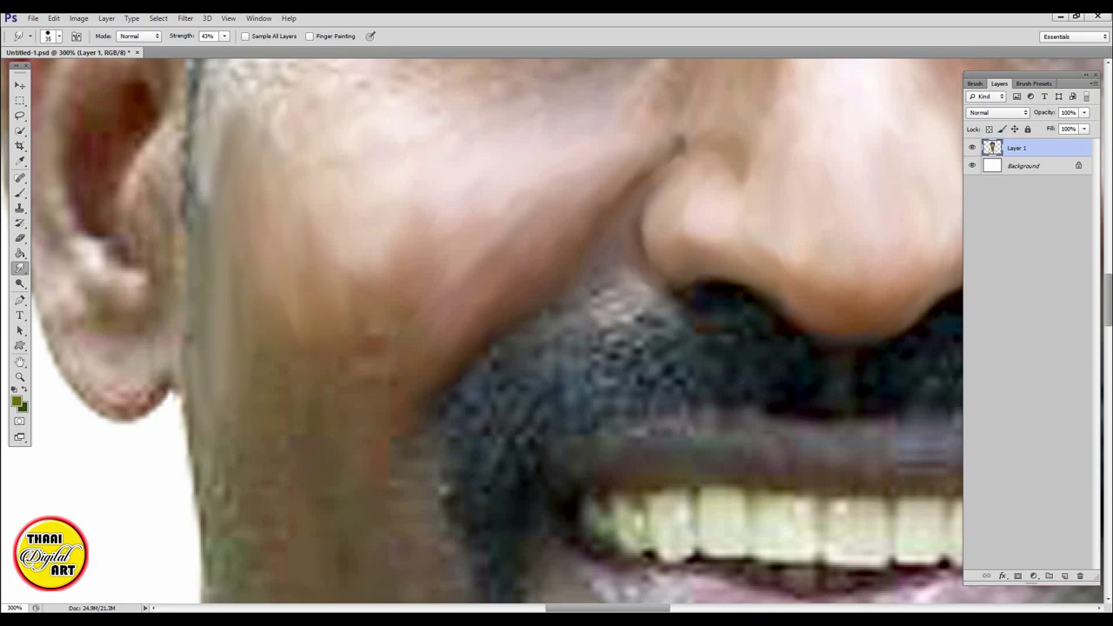
drag(387, 304, 261, 383)
drag(240, 454, 202, 569)
scroll(382, 357, down, 3)
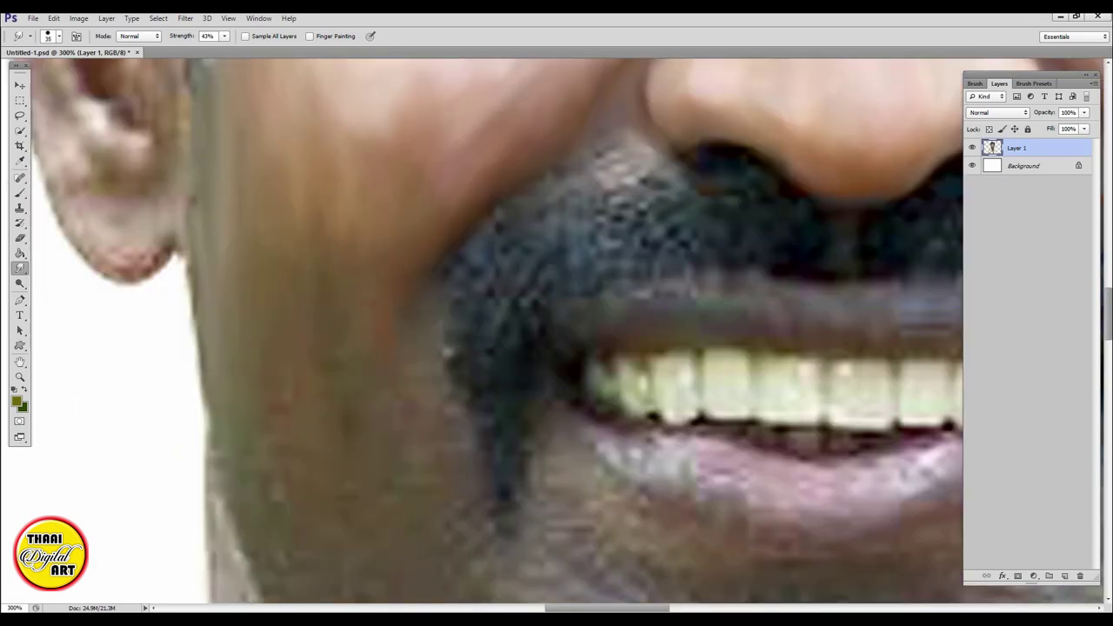
drag(430, 446, 402, 313)
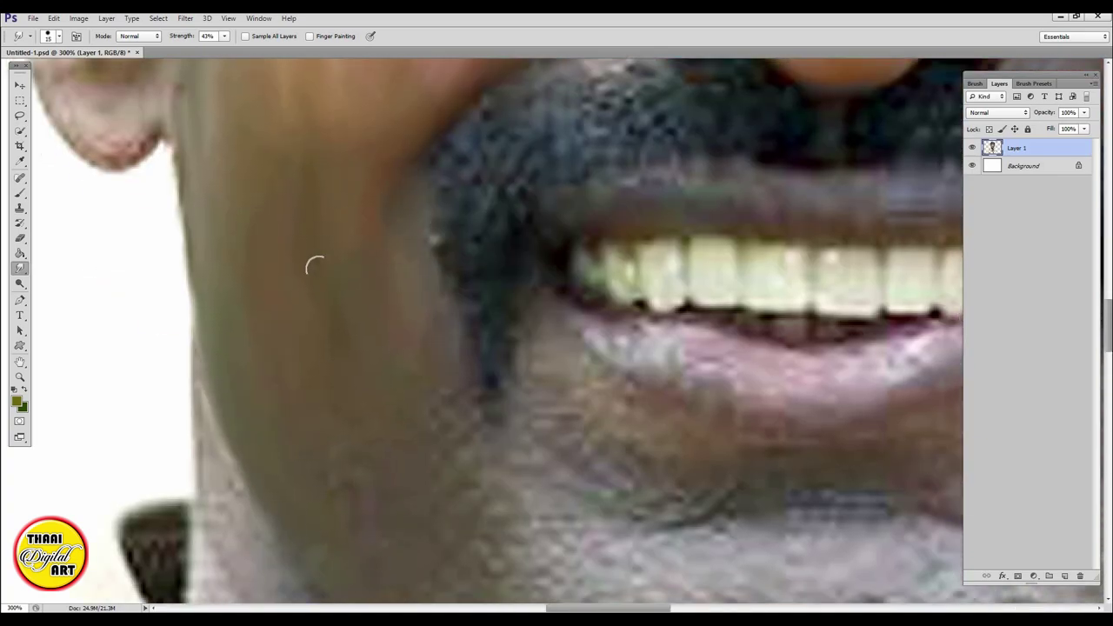
scroll(529, 435, up, 4)
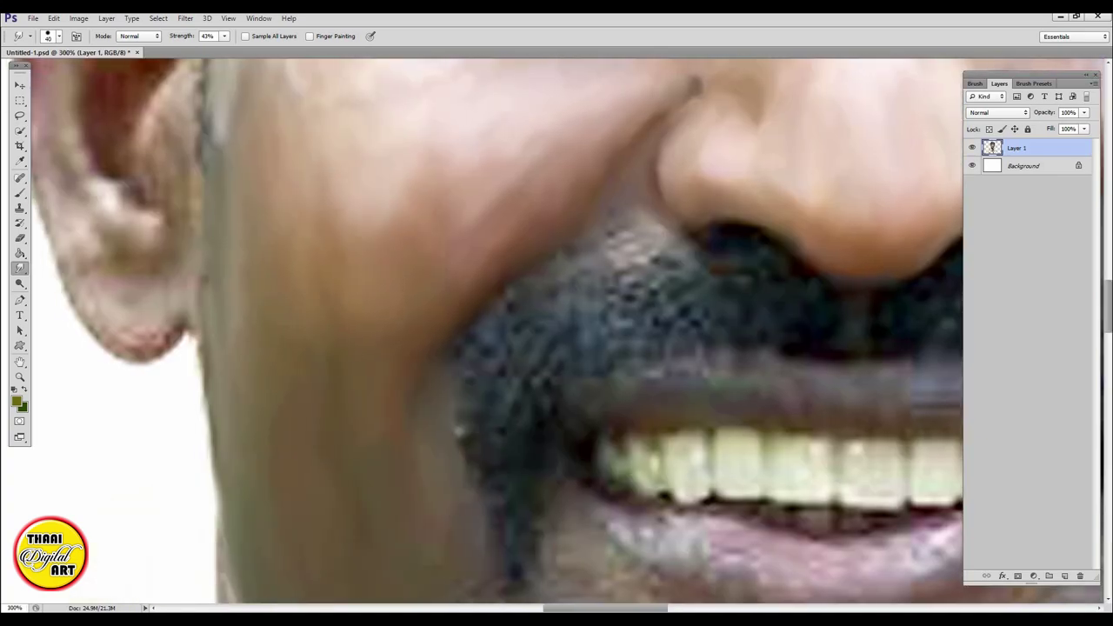
scroll(481, 335, right, 5)
scroll(807, 249, up, 3)
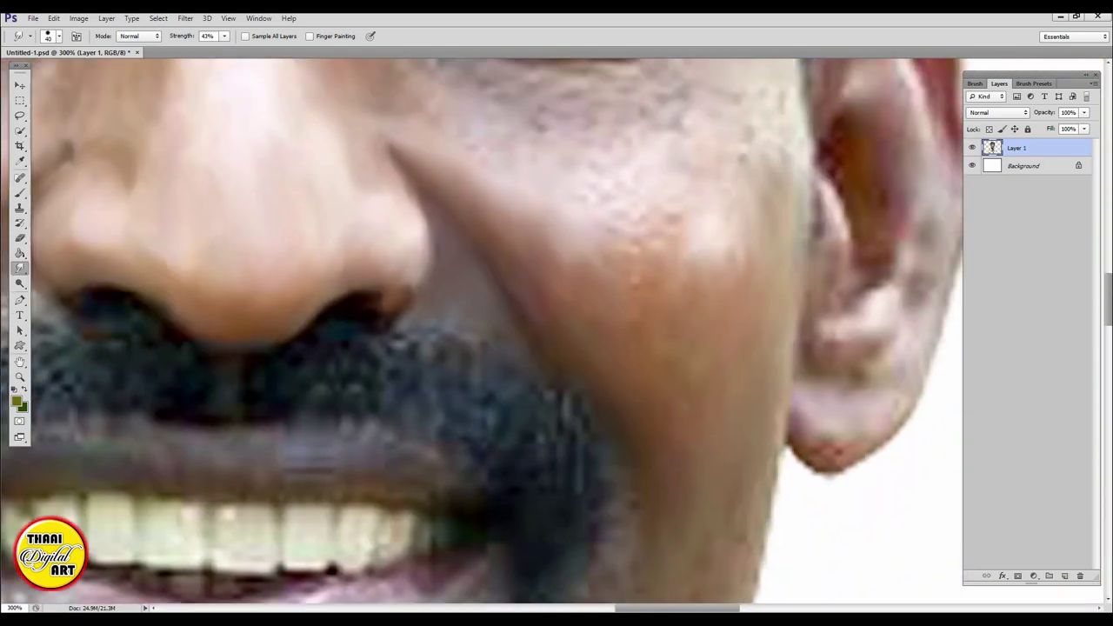
scroll(660, 287, up, 3)
key(bracketleft)
key(bracketleft)
Smooth the cheek below the eye and blend the eyebrow's outer end
mouse_move(486, 156)
mouse_down()
mouse_move(571, 169)
mouse_move(603, 204)
mouse_move(565, 226)
mouse_up()
scroll(522, 235, up, 1)
scroll(522, 234, left, 1)
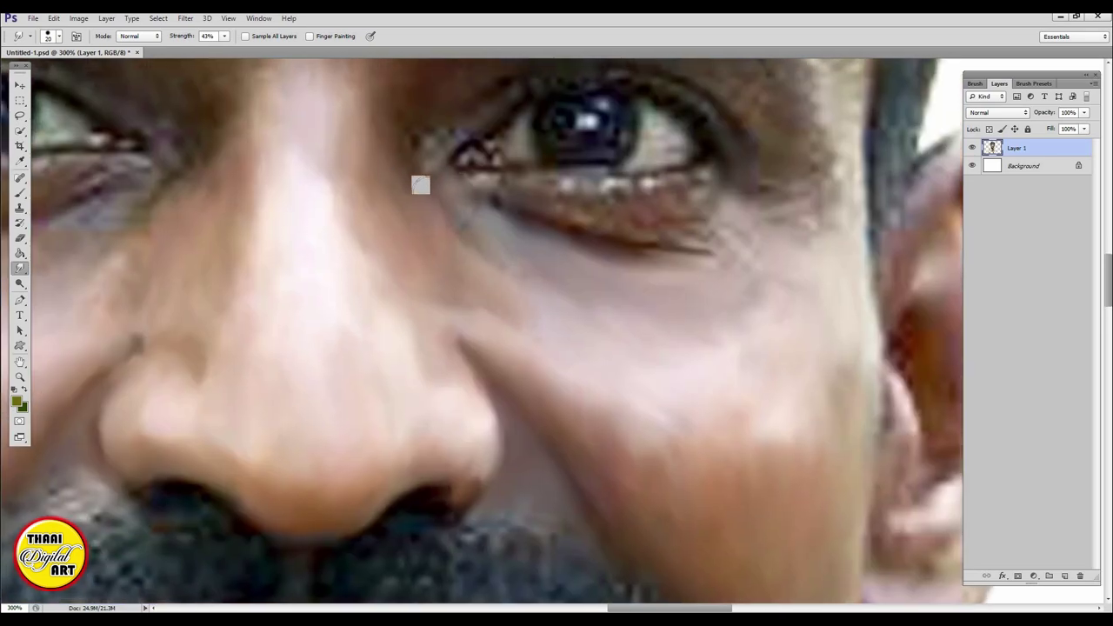
scroll(469, 180, right, 2)
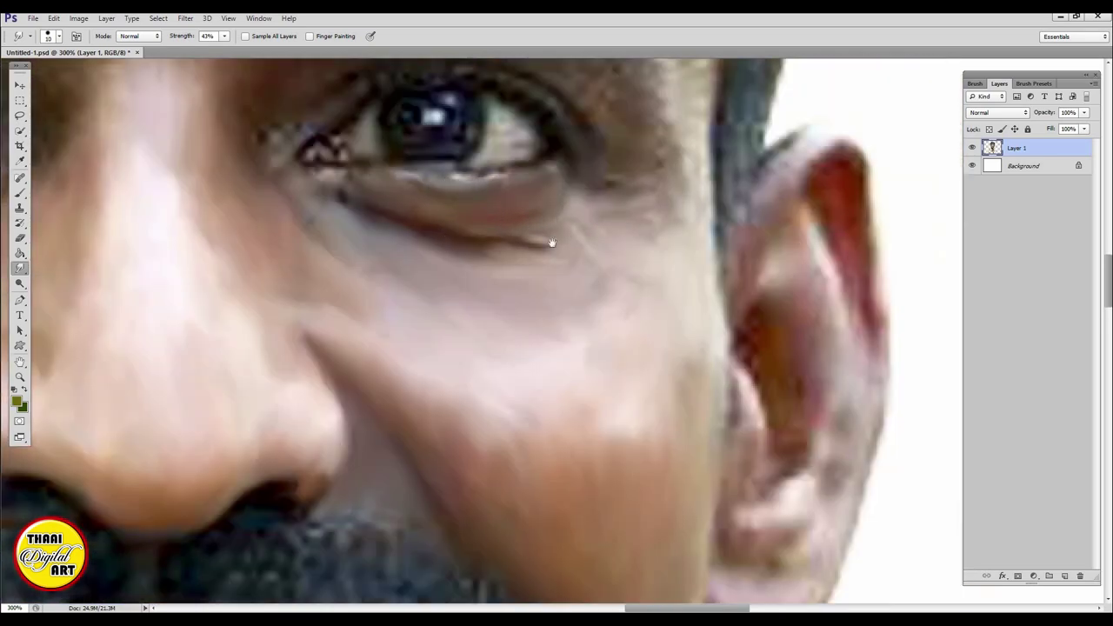
scroll(423, 199, up, 1)
scroll(422, 199, left, 1)
scroll(515, 216, right, 2)
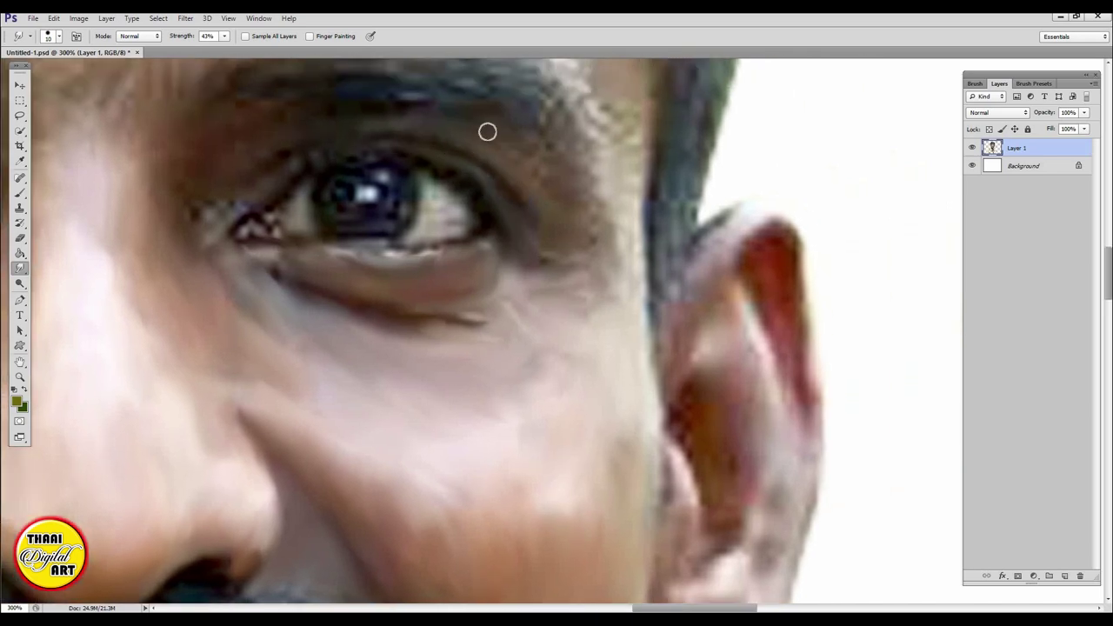
drag(559, 117, 609, 139)
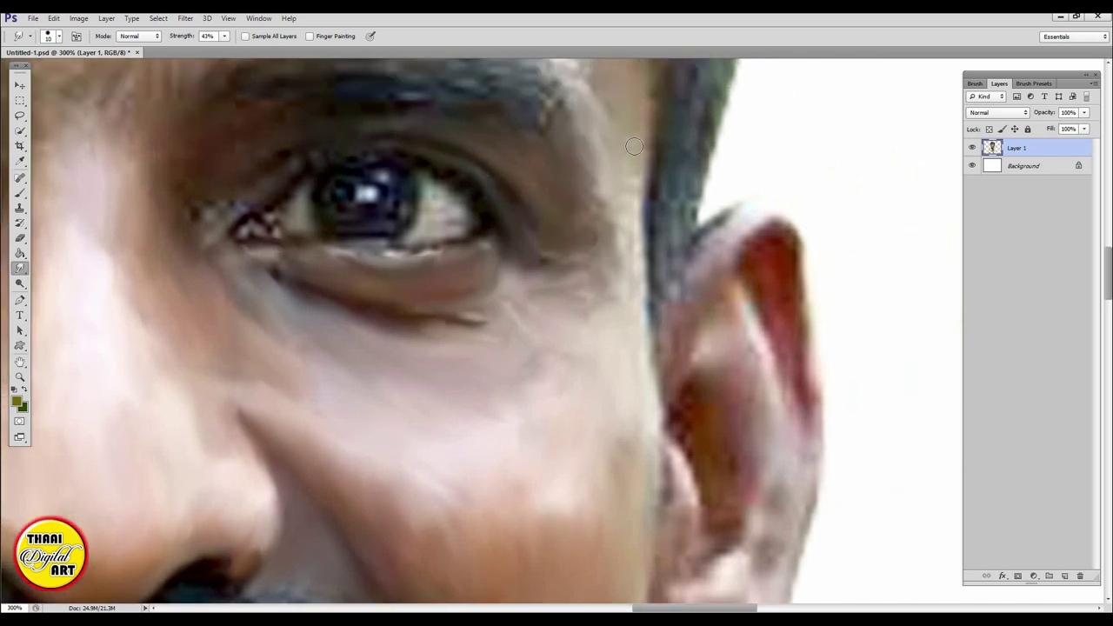
Smudge the eye white and lower lid, then reshape the iris highlight with a smaller brush
scroll(599, 273, left, 1)
scroll(599, 273, left, 3)
scroll(599, 273, up, 1)
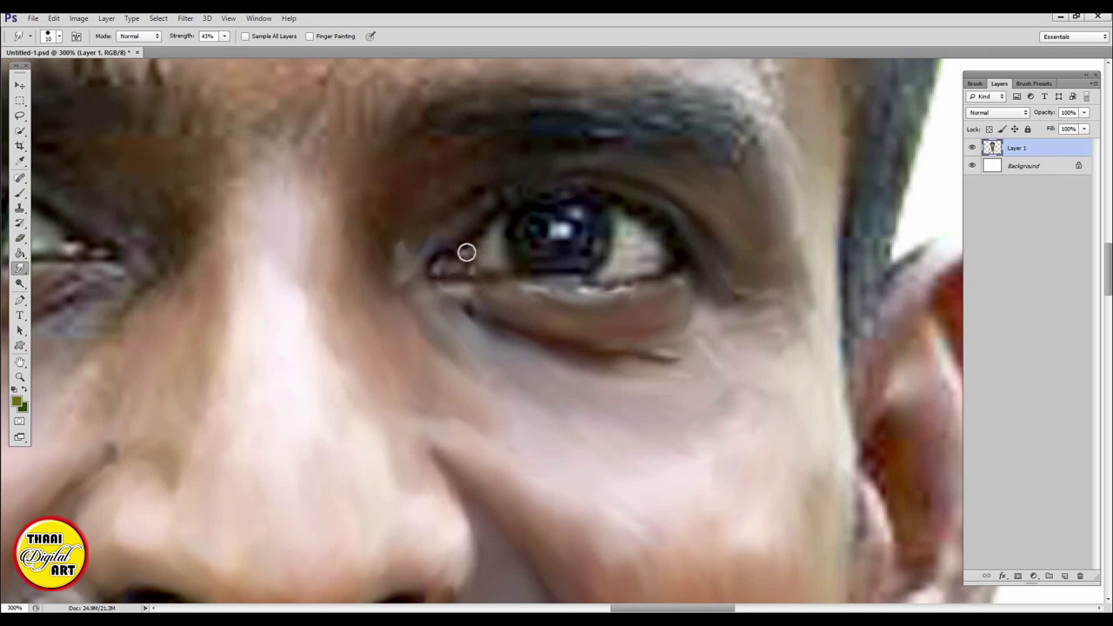
drag(624, 250, 661, 256)
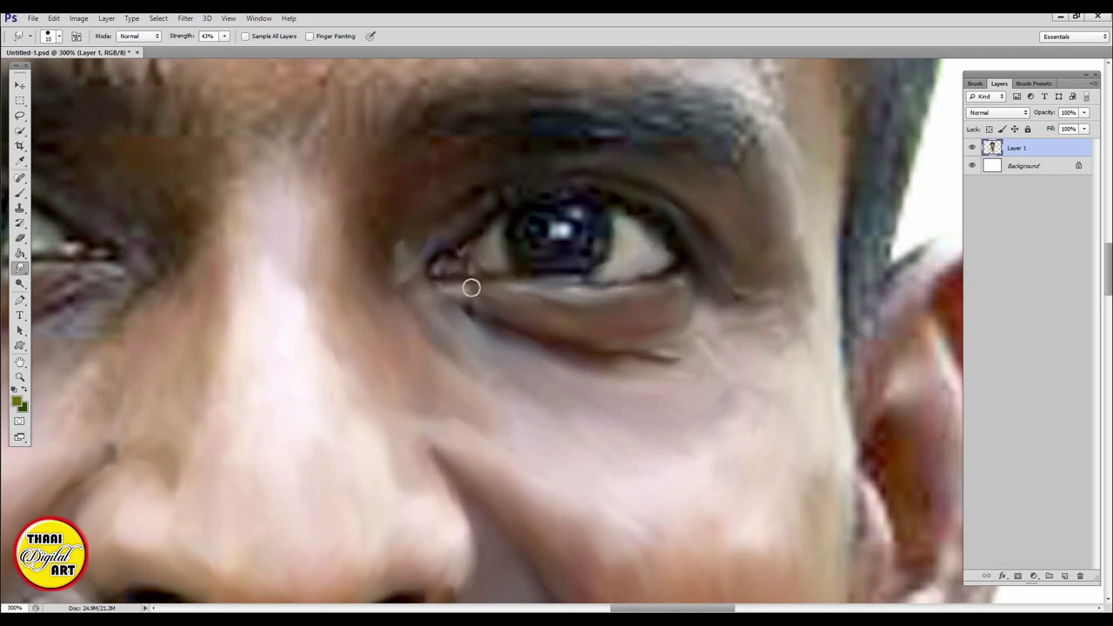
drag(469, 286, 599, 275)
key(bracketleft)
key(bracketleft)
key(bracketleft)
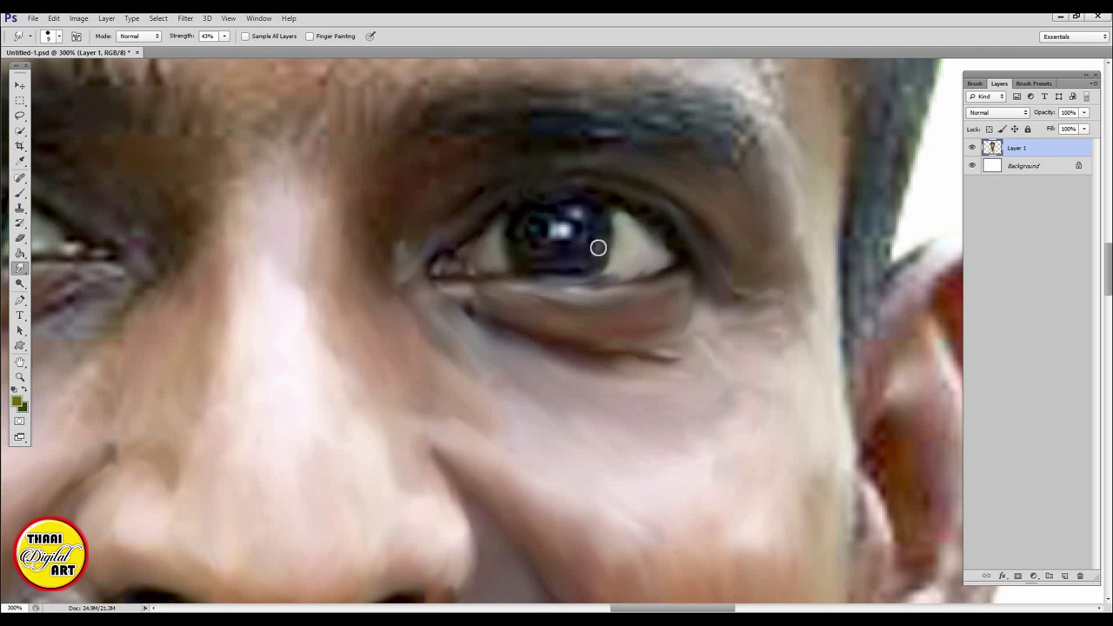
drag(586, 217, 571, 243)
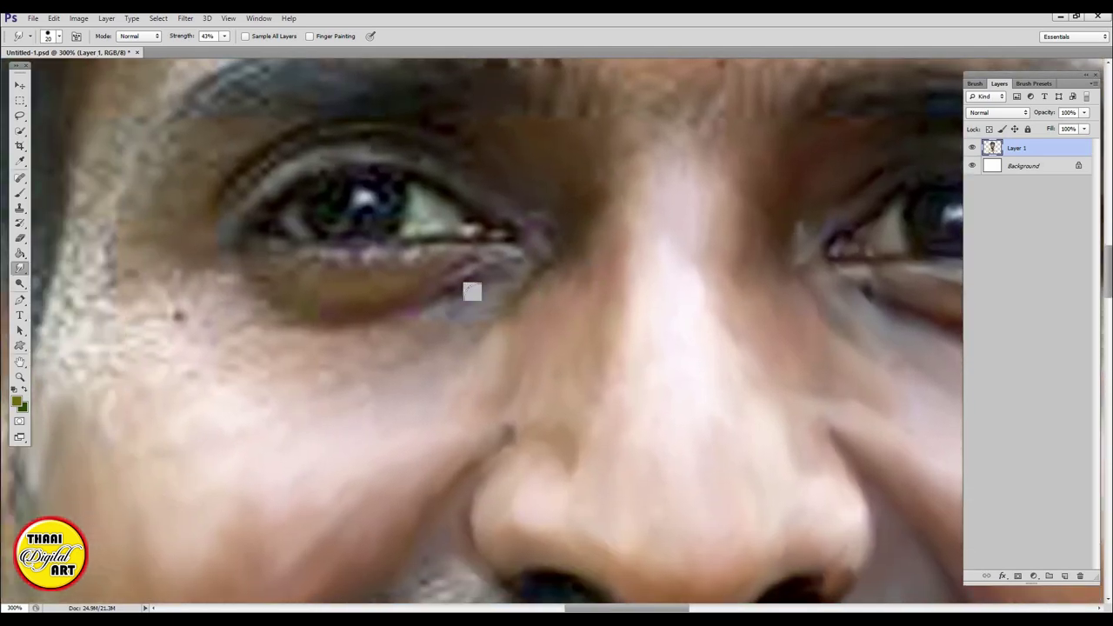
Blend the under-eye shadow, the other eye's iris and lower lid, and the cheek stubble
drag(472, 291, 348, 348)
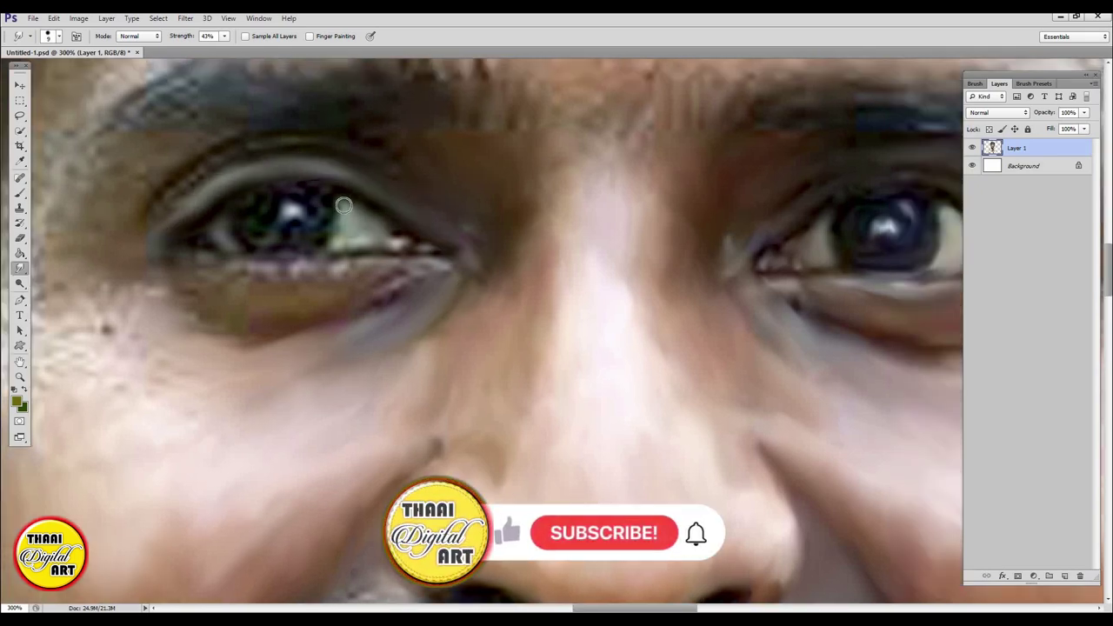
mouse_move(343, 205)
mouse_down()
mouse_move(325, 249)
mouse_move(283, 192)
mouse_move(273, 251)
mouse_move(317, 190)
mouse_move(183, 243)
mouse_move(208, 259)
mouse_move(324, 263)
mouse_move(257, 318)
mouse_move(318, 273)
mouse_move(226, 315)
mouse_move(182, 273)
mouse_move(183, 309)
mouse_up()
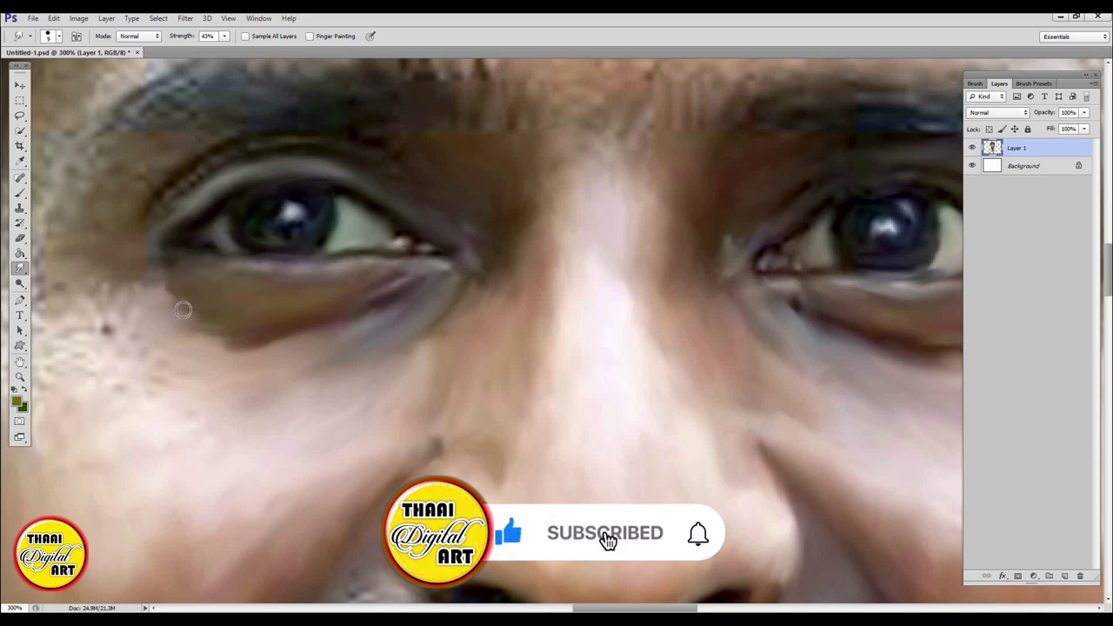
scroll(244, 312, left, 3)
scroll(261, 295, down, 1)
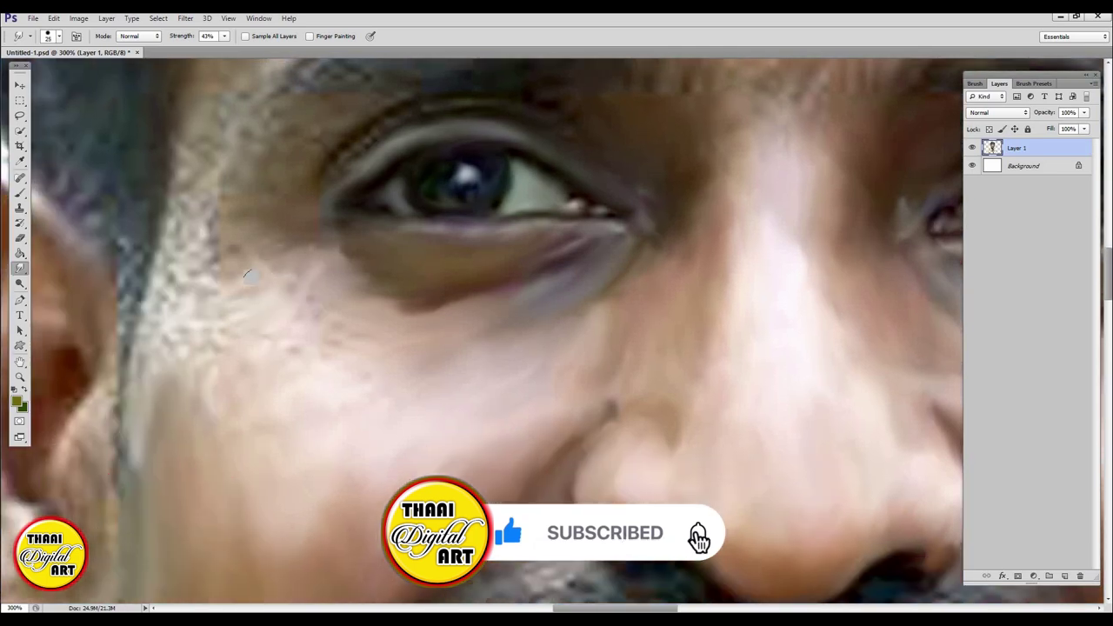
mouse_move(220, 345)
mouse_down()
mouse_move(168, 266)
mouse_move(198, 292)
mouse_up()
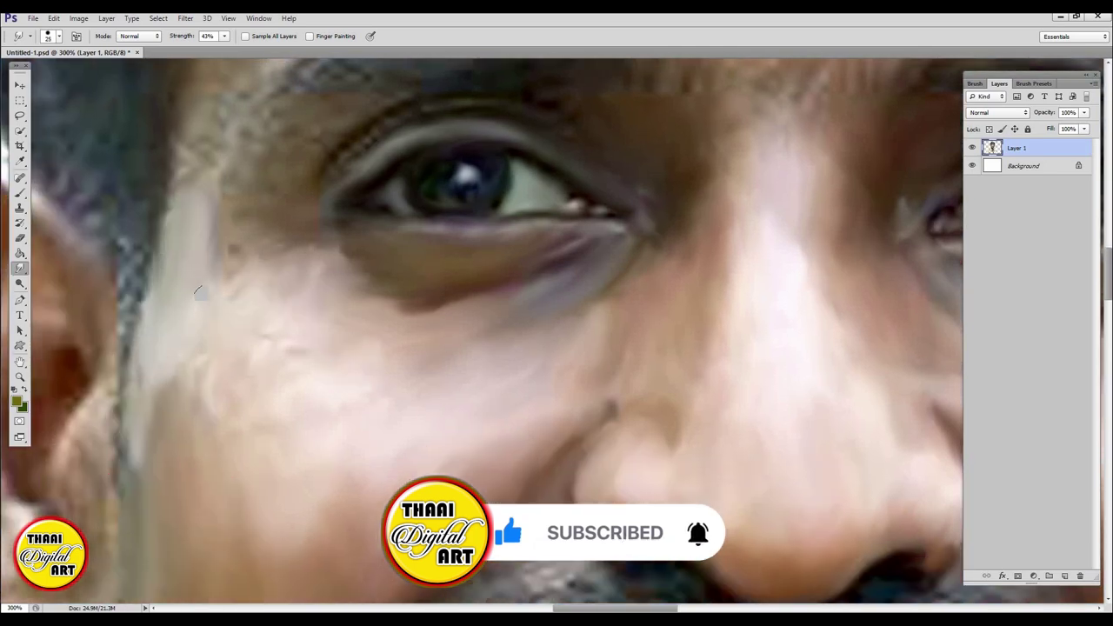
Enlarge the smudge brush to 15 and shape eyebrow hairs with short upward strokes
scroll(200, 291, down, 2)
scroll(200, 292, left, 2)
scroll(208, 291, up, 3)
scroll(209, 291, right, 2)
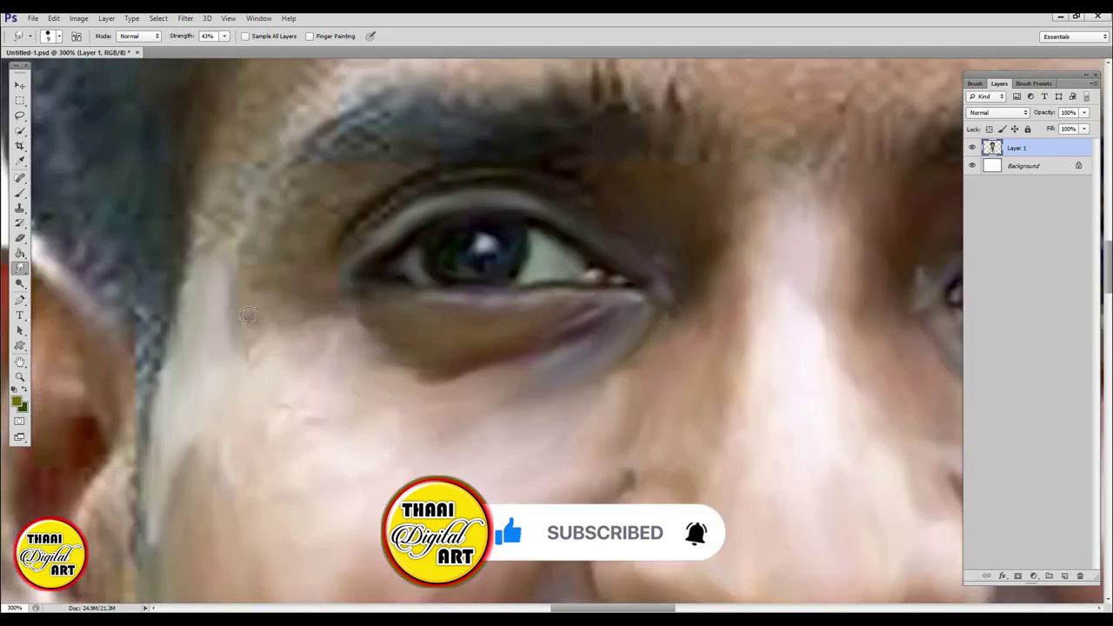
scroll(464, 373, right, 3)
scroll(465, 373, up, 1)
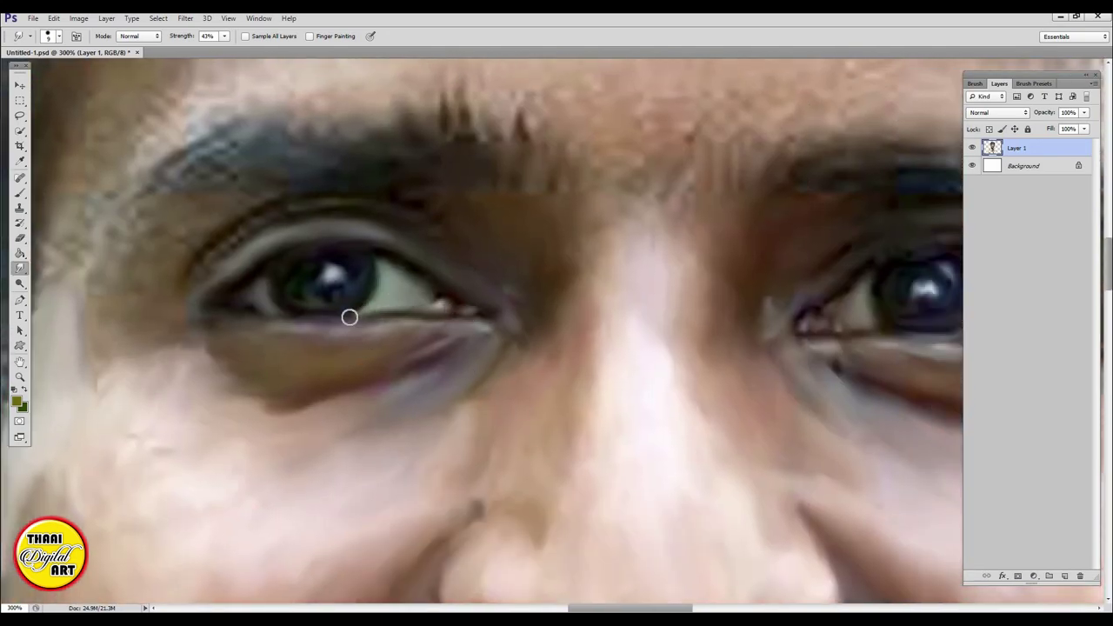
key(bracketright)
key(bracketright)
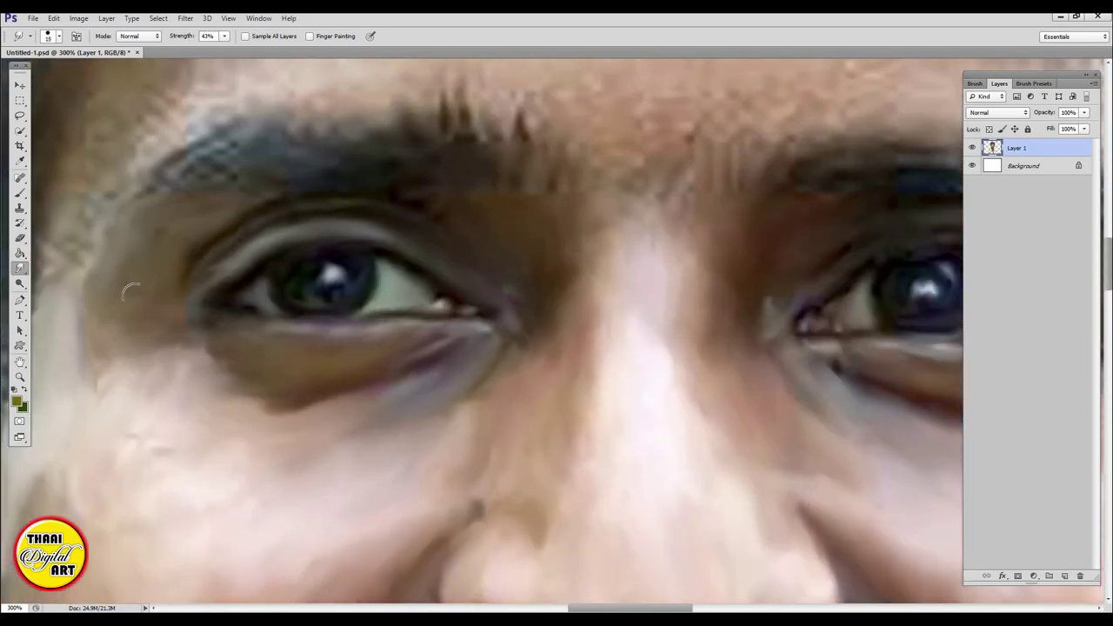
scroll(108, 356, left, 3)
scroll(108, 356, up, 1)
scroll(373, 243, right, 5)
scroll(374, 244, up, 1)
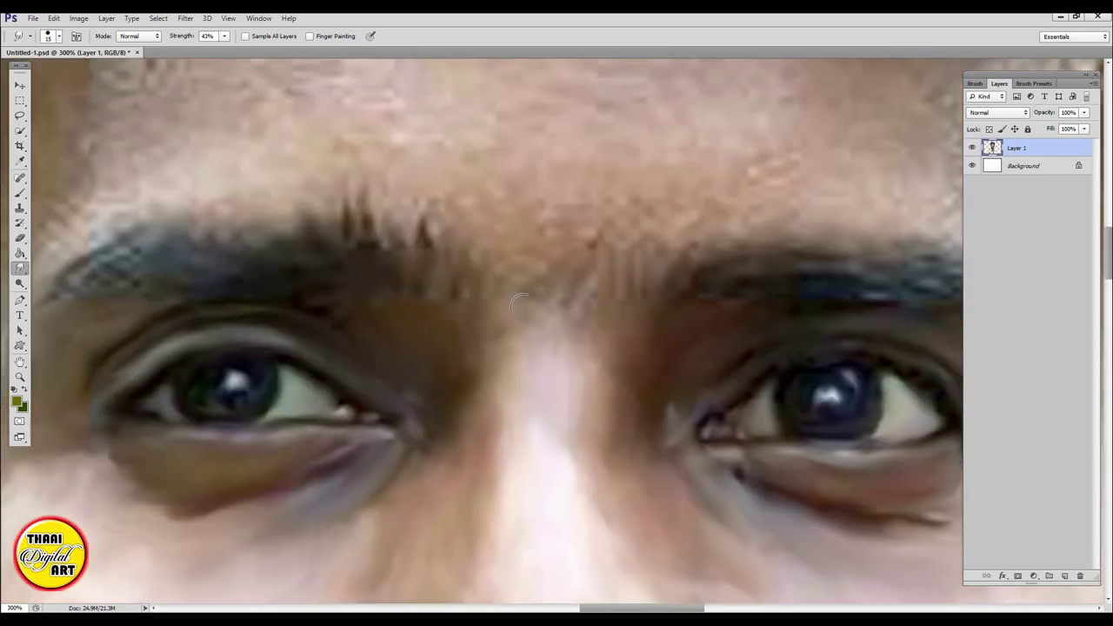
scroll(501, 344, up, 3)
scroll(501, 344, left, 1)
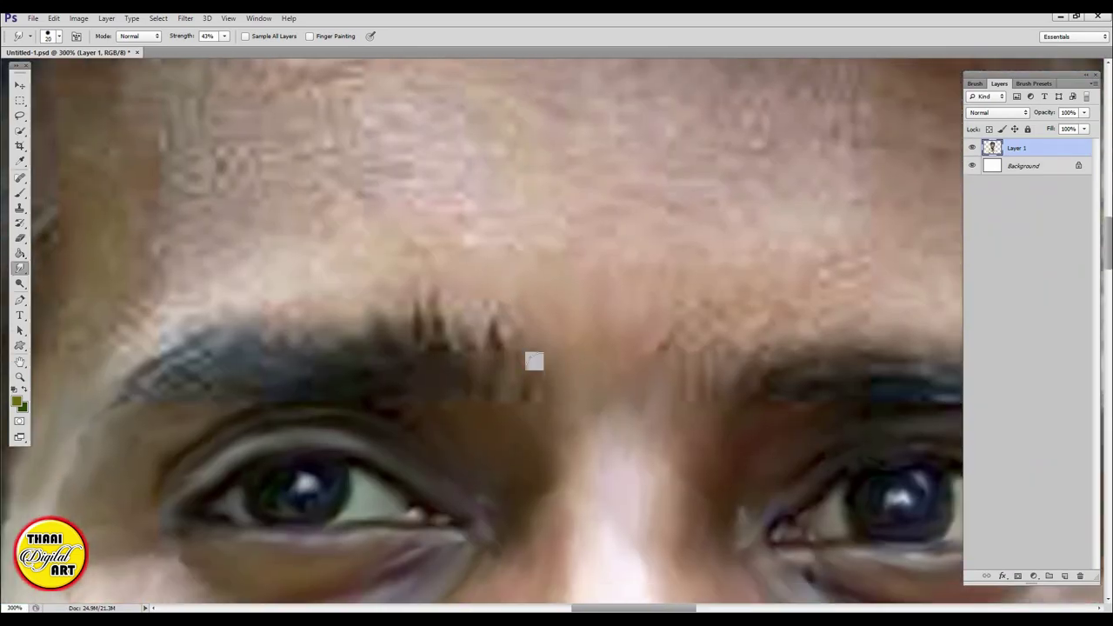
scroll(492, 319, down, 1)
drag(491, 319, 506, 294)
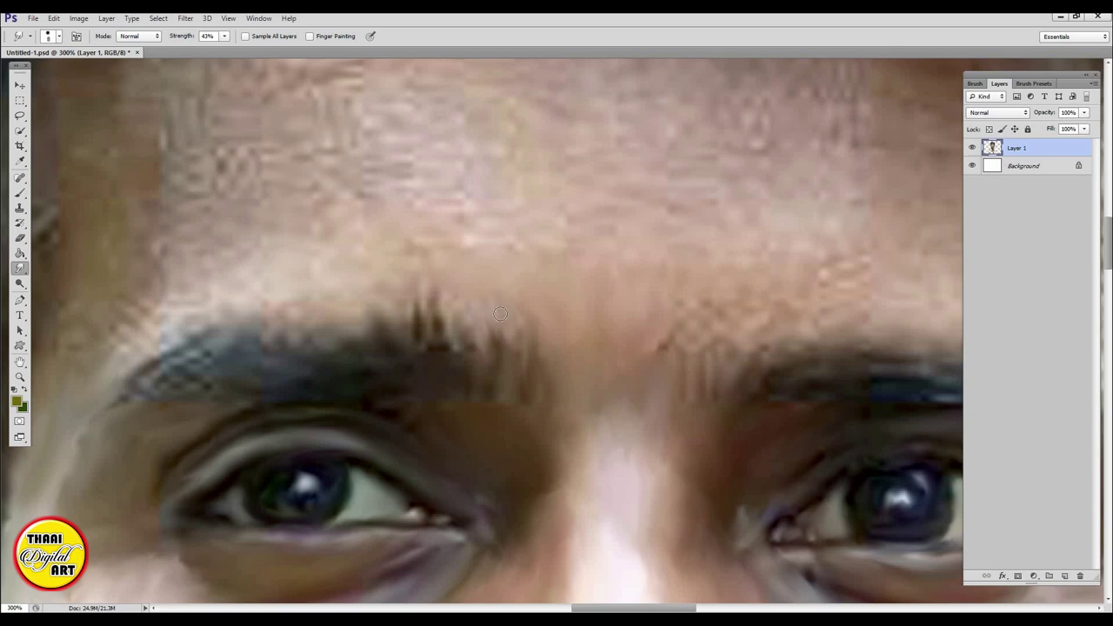
drag(461, 350, 426, 282)
Smooth the blocky eyebrow end, reshape its strands and the other eyebrow's upper edge
drag(437, 374, 347, 313)
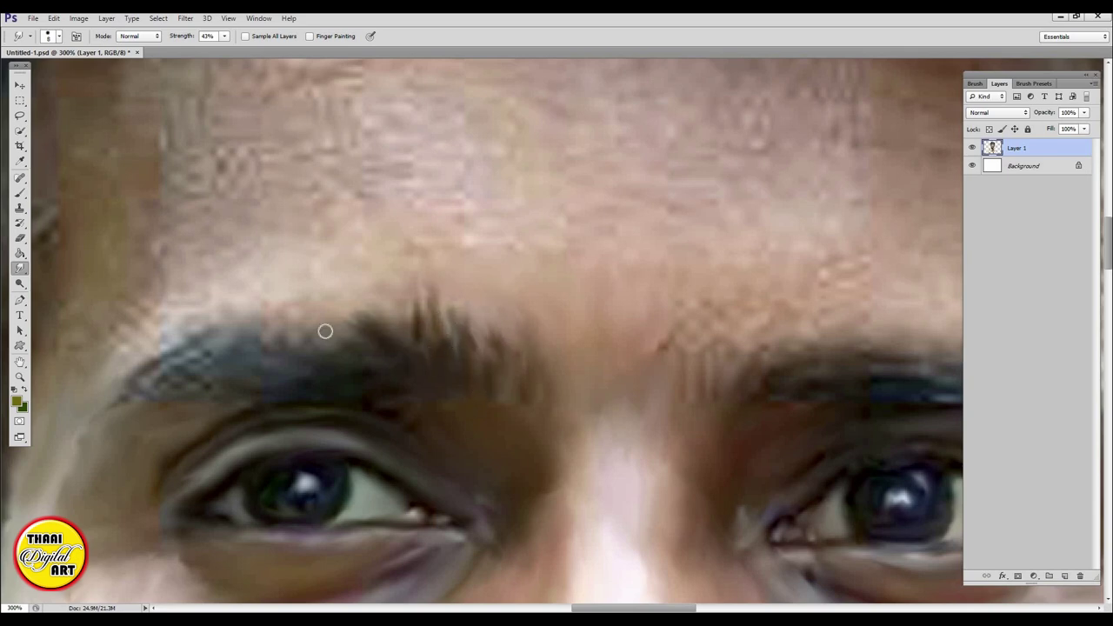
drag(356, 352, 313, 324)
mouse_move(174, 365)
mouse_down()
mouse_move(131, 383)
mouse_move(213, 389)
mouse_move(305, 345)
mouse_move(117, 372)
mouse_up()
mouse_move(385, 294)
mouse_down()
mouse_move(425, 350)
mouse_move(487, 320)
mouse_up()
drag(525, 385, 250, 342)
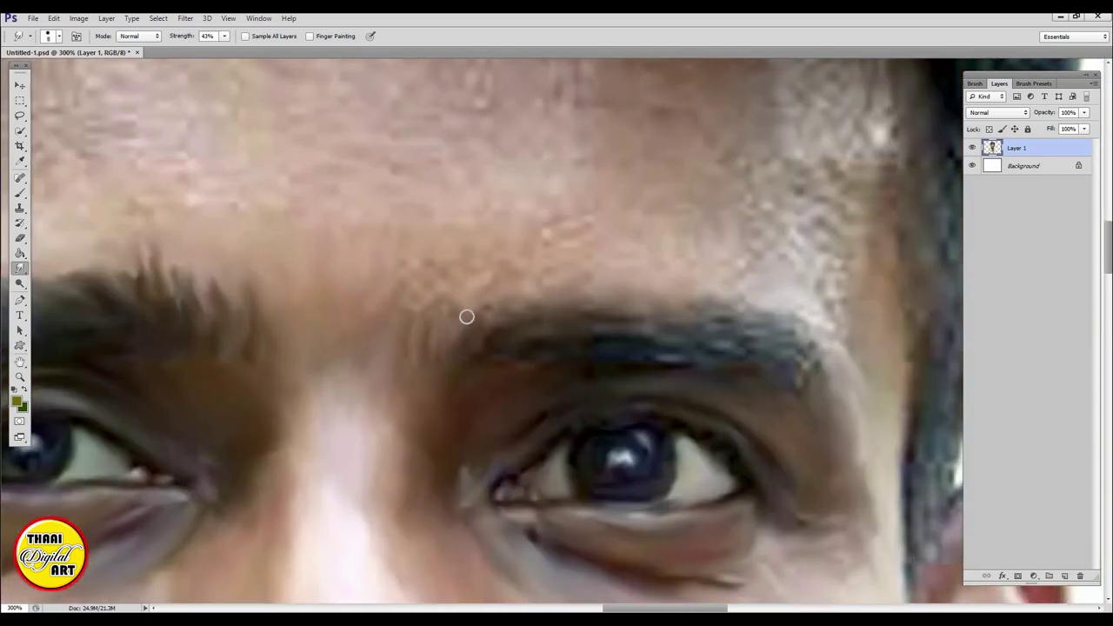
mouse_move(501, 312)
mouse_down()
mouse_move(652, 320)
mouse_move(830, 378)
mouse_move(735, 371)
mouse_move(653, 331)
mouse_move(578, 345)
mouse_up()
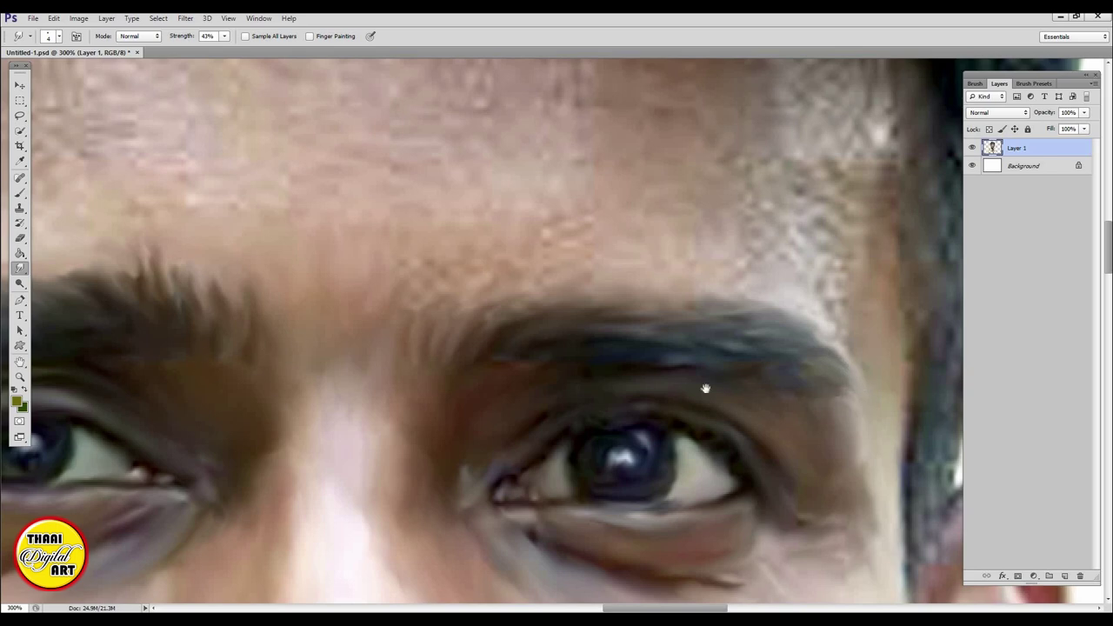
Smudge the skin from brow to temple and the forehead, then view at 200%
drag(705, 388, 557, 379)
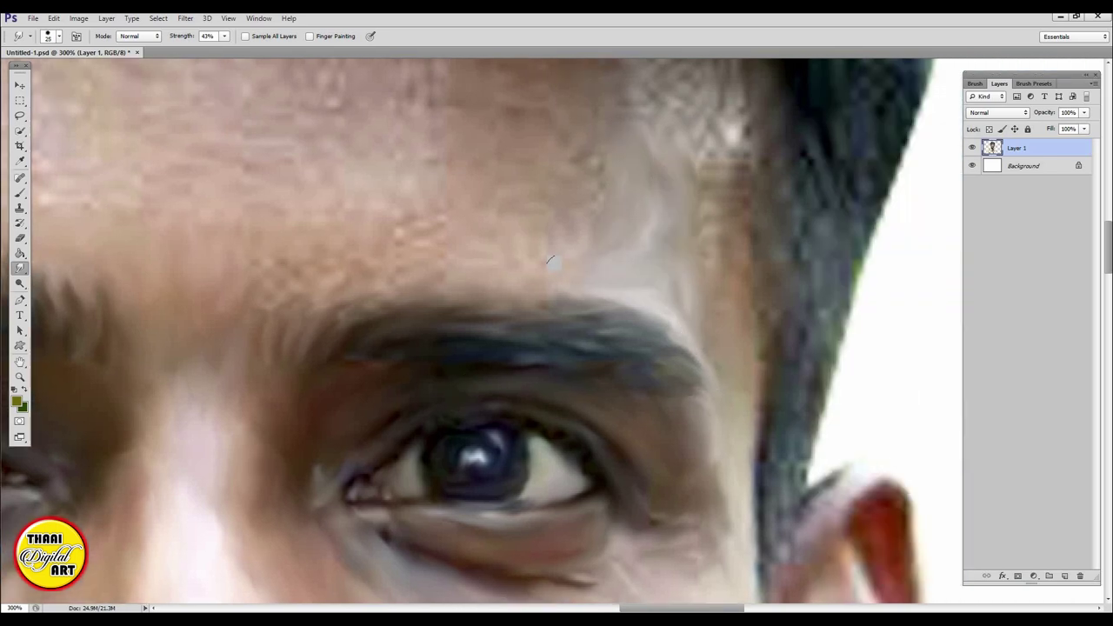
mouse_move(549, 259)
mouse_down()
mouse_move(353, 249)
mouse_move(601, 186)
mouse_move(720, 196)
mouse_move(792, 303)
mouse_up()
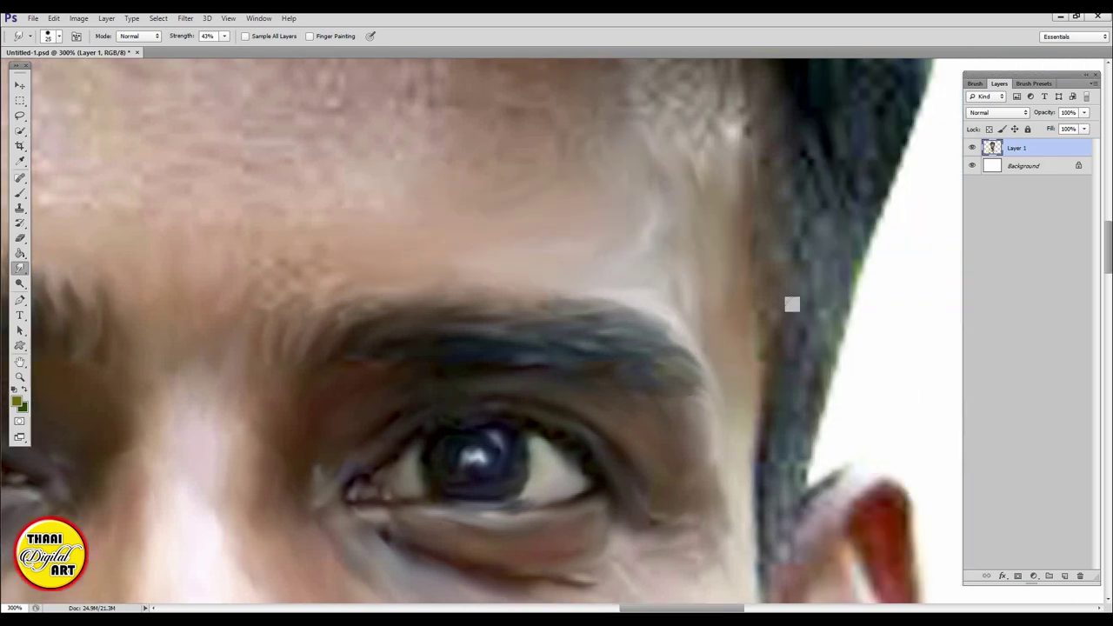
scroll(792, 304, up, 3)
mouse_move(663, 156)
mouse_down()
mouse_move(673, 216)
mouse_move(728, 236)
mouse_move(723, 248)
mouse_up()
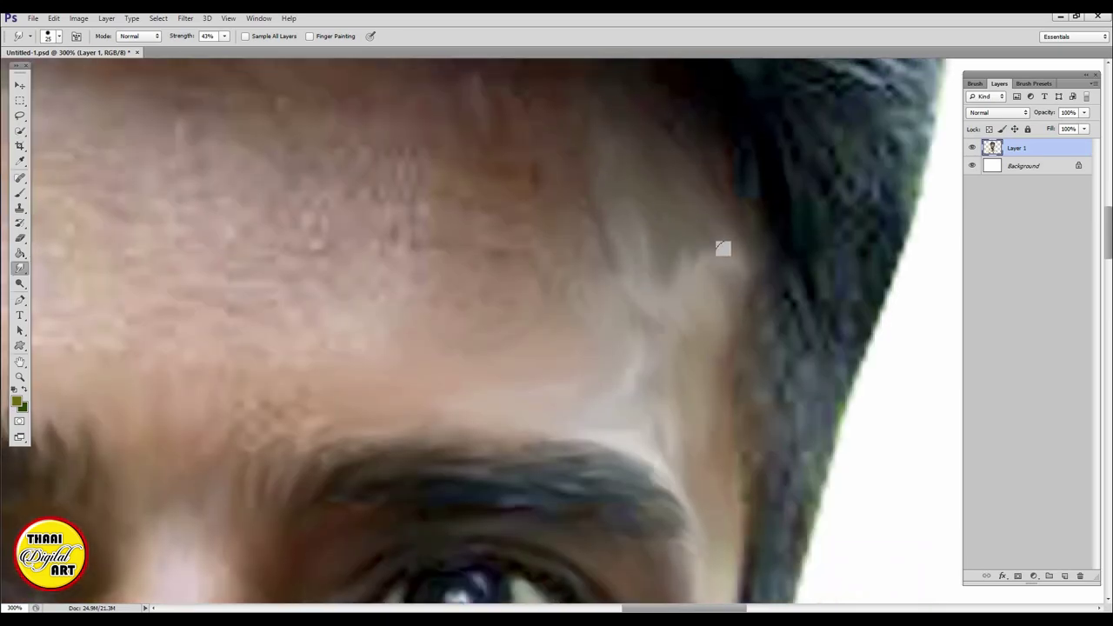
key(ctrl+0)
scroll(382, 229, up, 2)
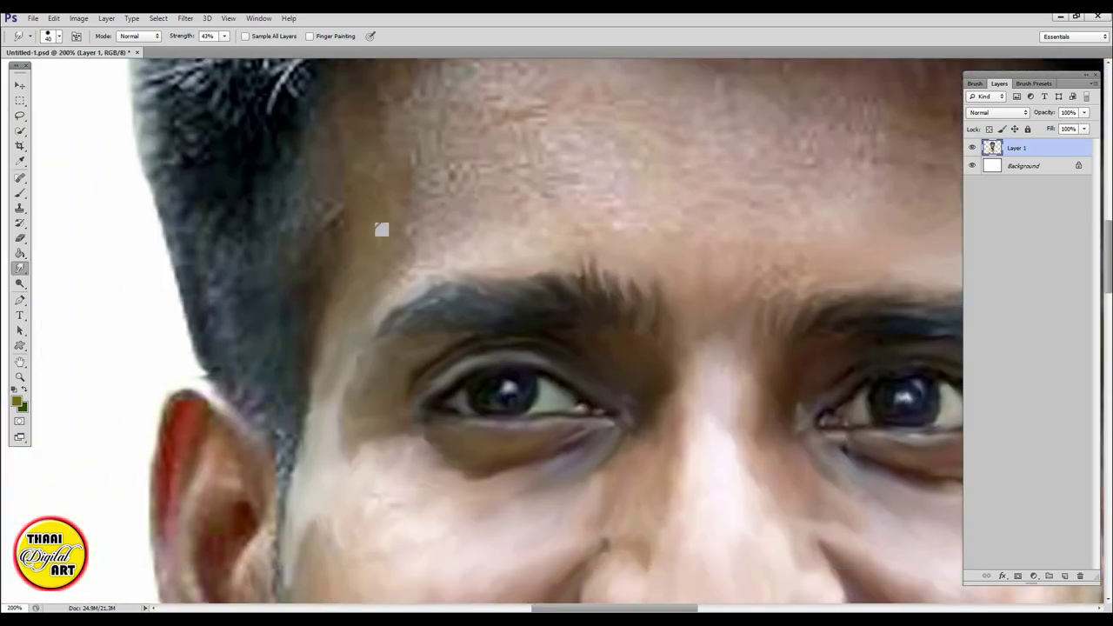
Smooth the blotchy forehead above both brows with a smaller smudge brush
scroll(382, 229, up, 3)
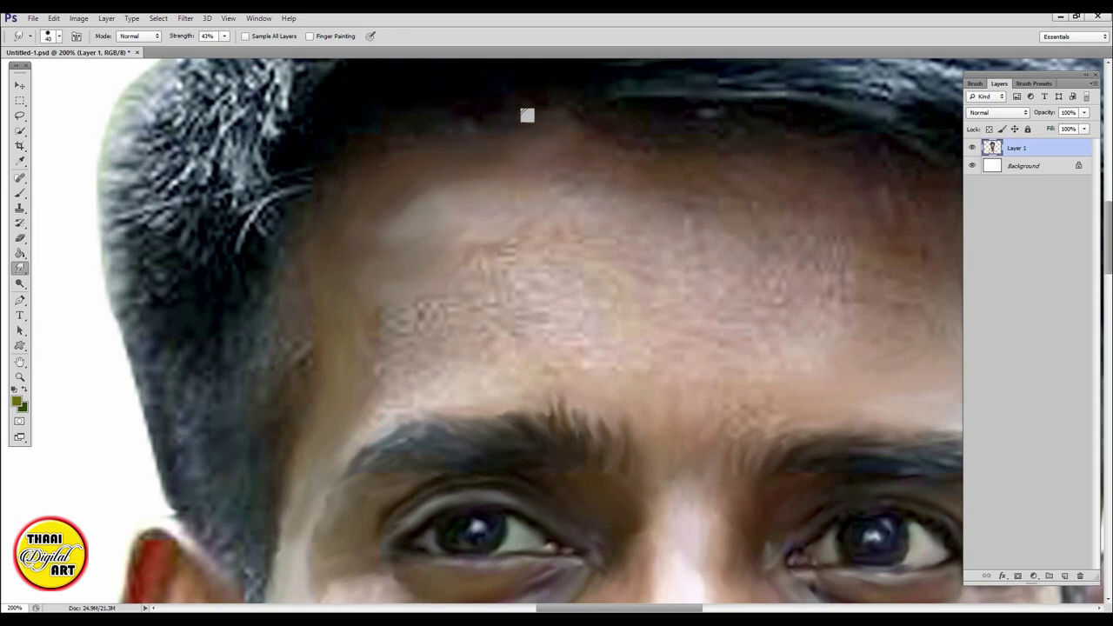
mouse_move(395, 324)
mouse_down()
mouse_move(425, 340)
mouse_move(371, 330)
mouse_up()
key(bracketleft)
key(bracketleft)
key(bracketleft)
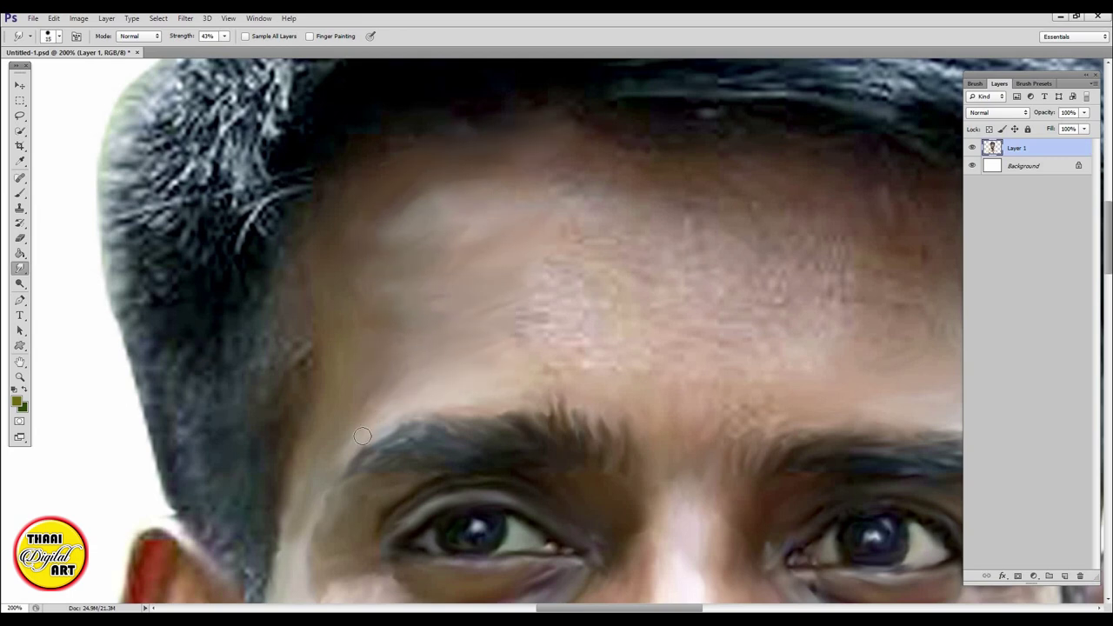
drag(471, 388, 284, 322)
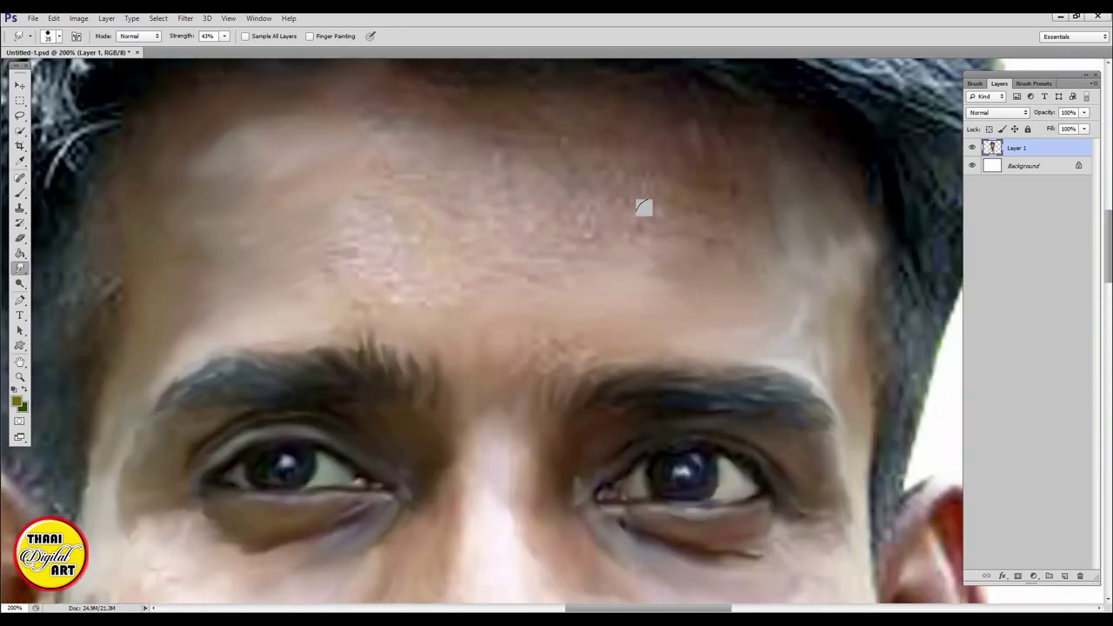
mouse_move(762, 200)
mouse_down()
mouse_move(646, 218)
mouse_move(684, 238)
mouse_move(323, 261)
mouse_move(422, 117)
mouse_move(375, 116)
mouse_move(601, 171)
mouse_move(377, 249)
mouse_move(570, 219)
mouse_move(542, 179)
mouse_move(461, 209)
mouse_move(489, 144)
mouse_move(635, 250)
mouse_up()
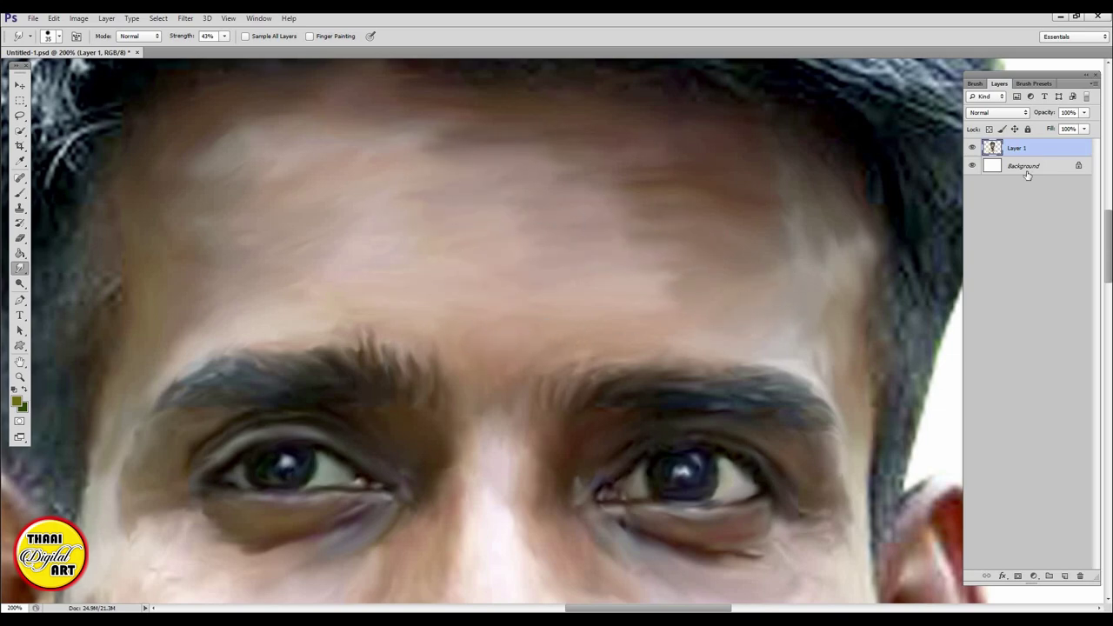
scroll(696, 466, down, 6)
scroll(655, 220, down, 3)
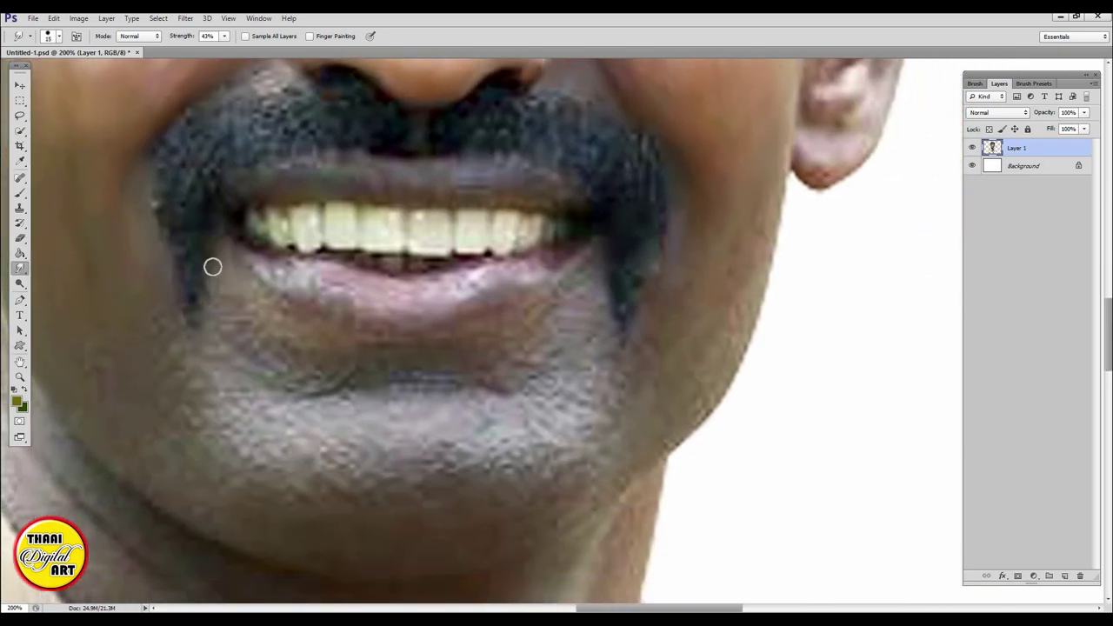
Smooth the lip corner by the moustache, the skin below the lower lip, and the chin
drag(567, 287, 593, 296)
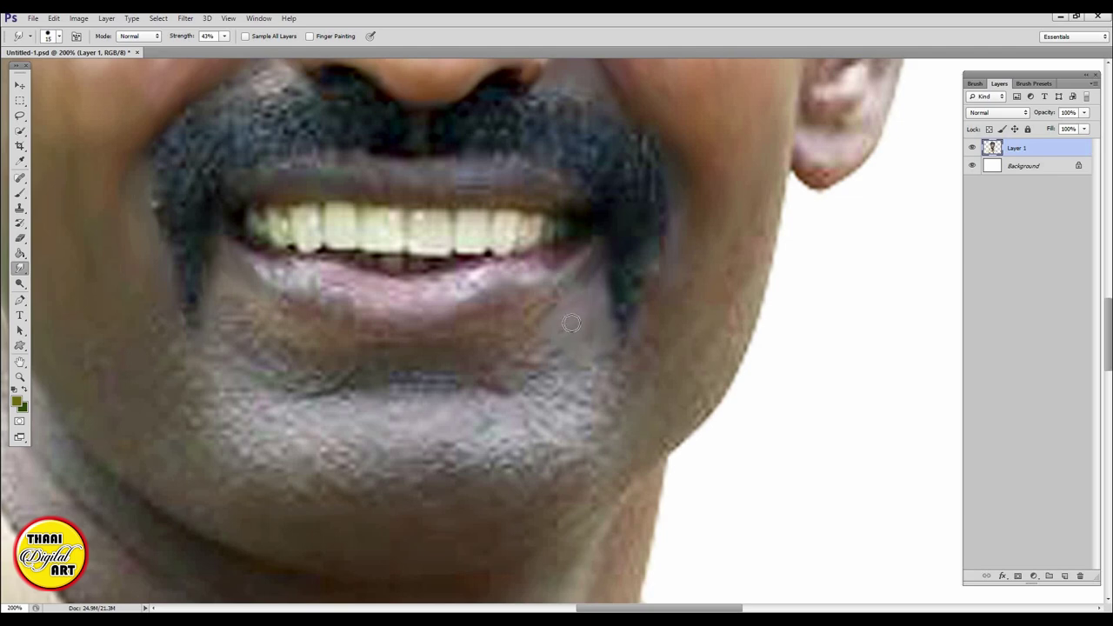
mouse_move(298, 385)
mouse_down()
mouse_move(531, 352)
mouse_move(252, 323)
mouse_move(236, 360)
mouse_move(313, 409)
mouse_up()
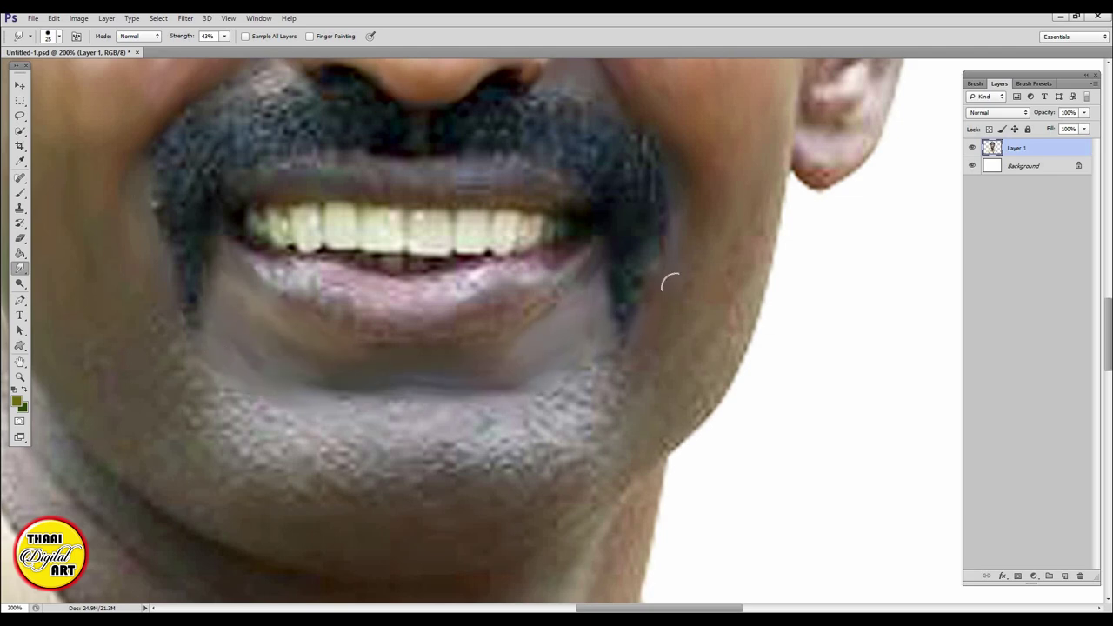
drag(117, 273, 234, 182)
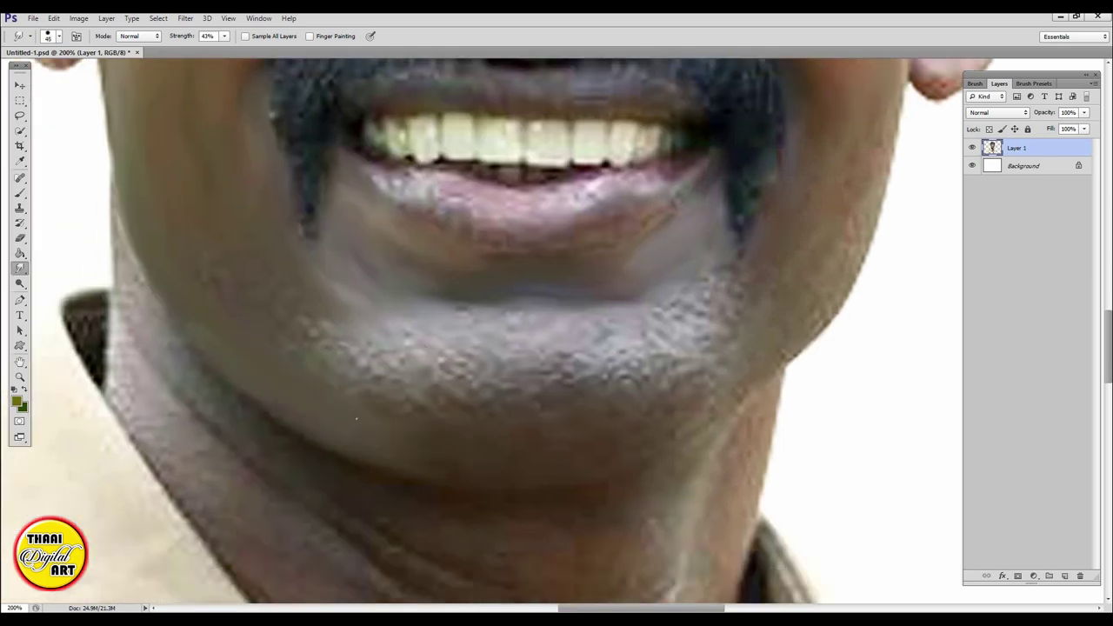
drag(361, 365, 295, 317)
drag(704, 434, 652, 396)
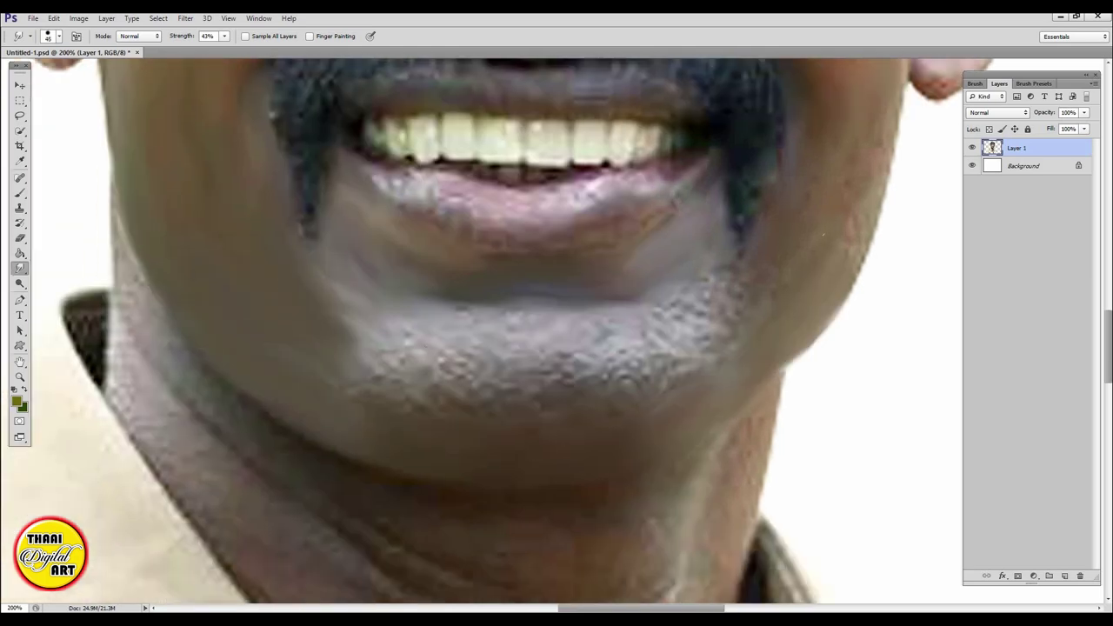
mouse_move(721, 326)
mouse_down()
mouse_move(661, 304)
mouse_move(591, 374)
mouse_up()
drag(686, 374, 382, 365)
drag(469, 400, 347, 365)
Blend the lower-lip edges below the teeth and smooth the upper teeth
scroll(566, 342, up, 5)
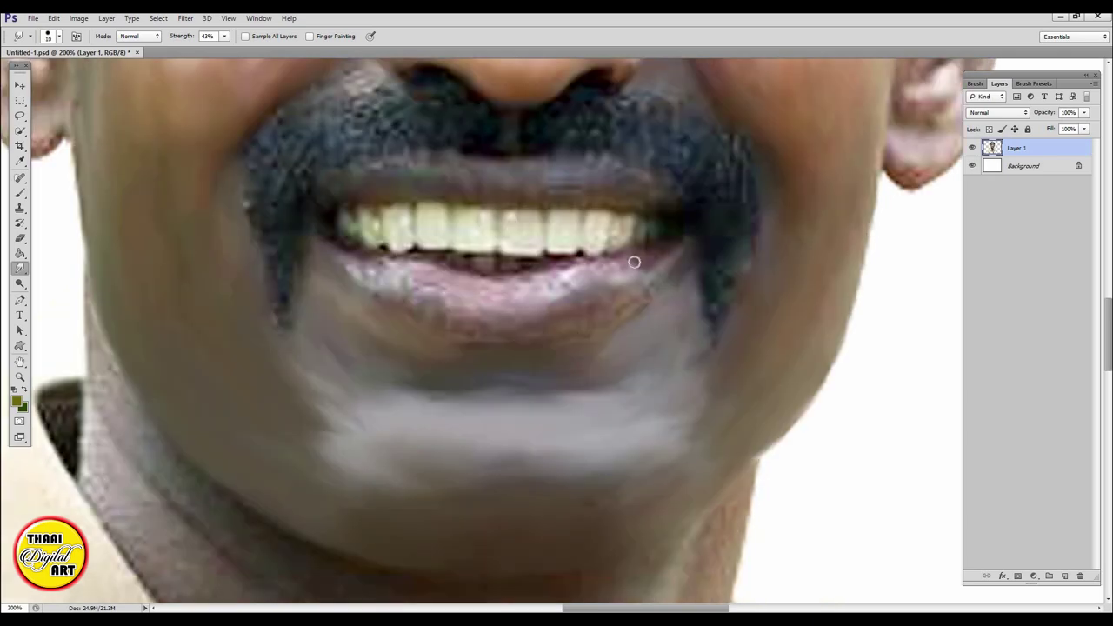
drag(349, 263, 483, 271)
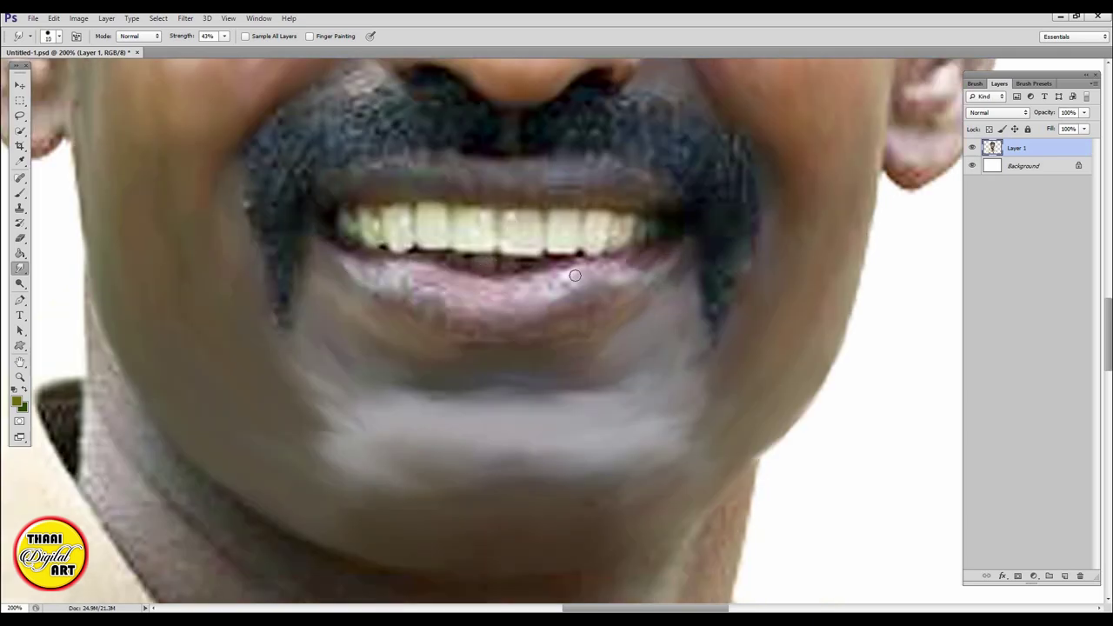
drag(575, 275, 618, 263)
mouse_move(538, 333)
mouse_down()
mouse_move(373, 287)
mouse_move(460, 304)
mouse_move(608, 287)
mouse_up()
mouse_move(455, 318)
mouse_down()
mouse_move(623, 287)
mouse_move(493, 303)
mouse_up()
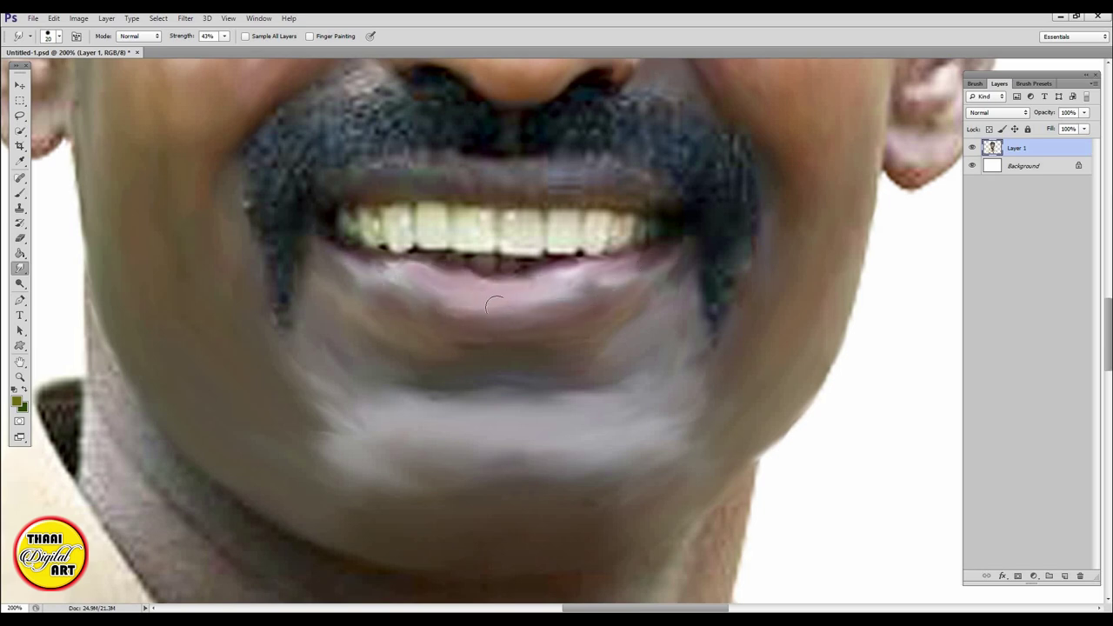
scroll(594, 308, up, 3)
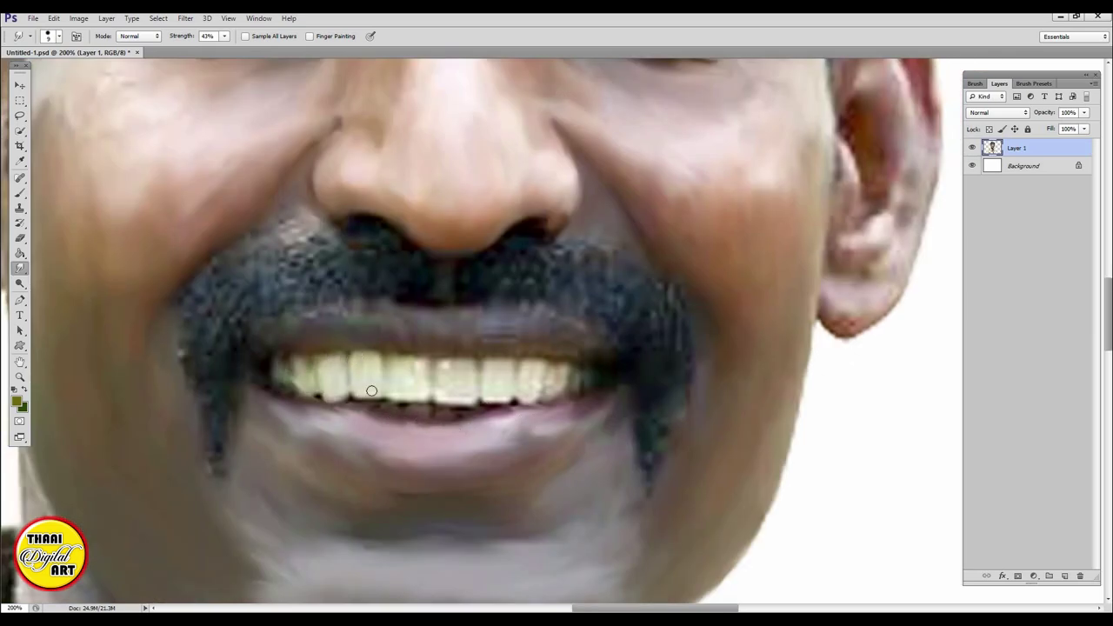
drag(421, 400, 409, 394)
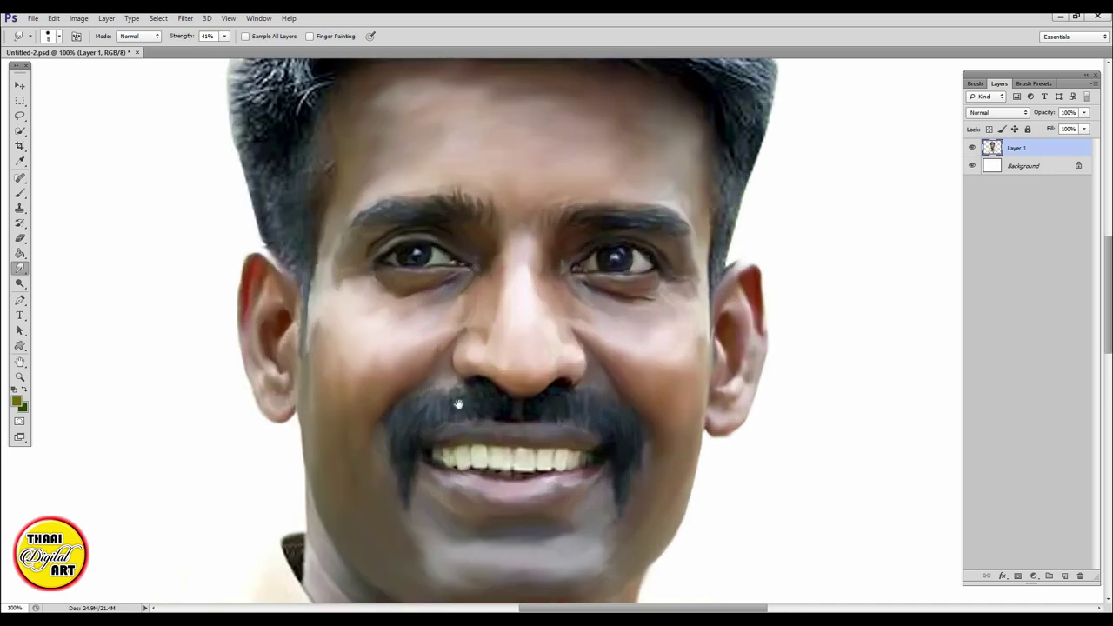
Set the Smudge brush to 70 px and 71% strength, streaking hair along the forehead
scroll(443, 256, up, 5)
right_click(443, 256)
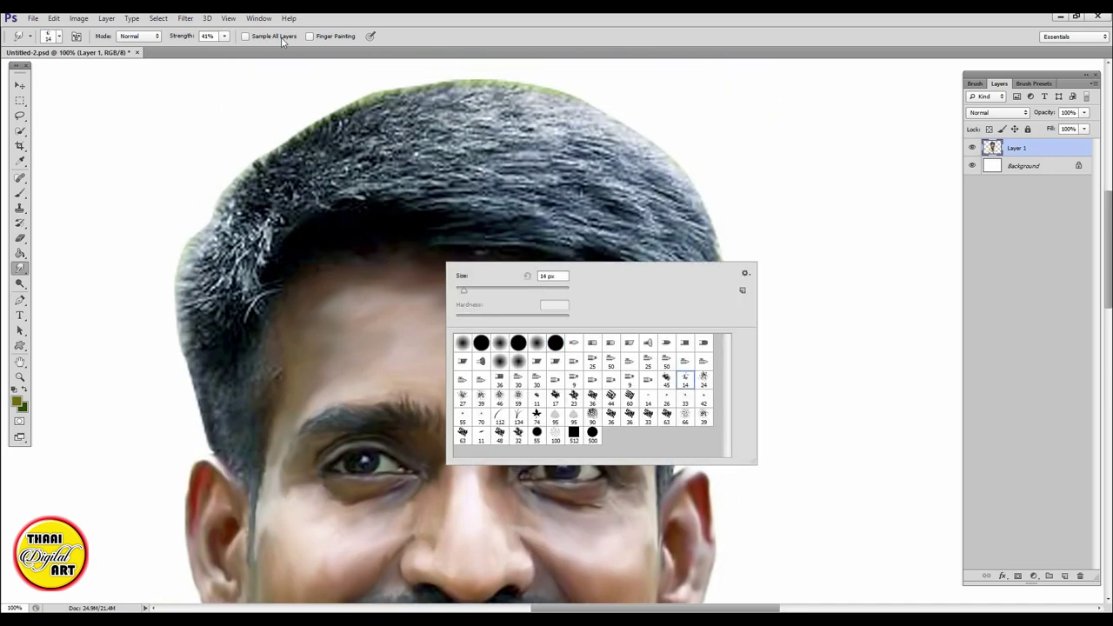
key(Return)
key(8)
key(1)
drag(439, 237, 687, 282)
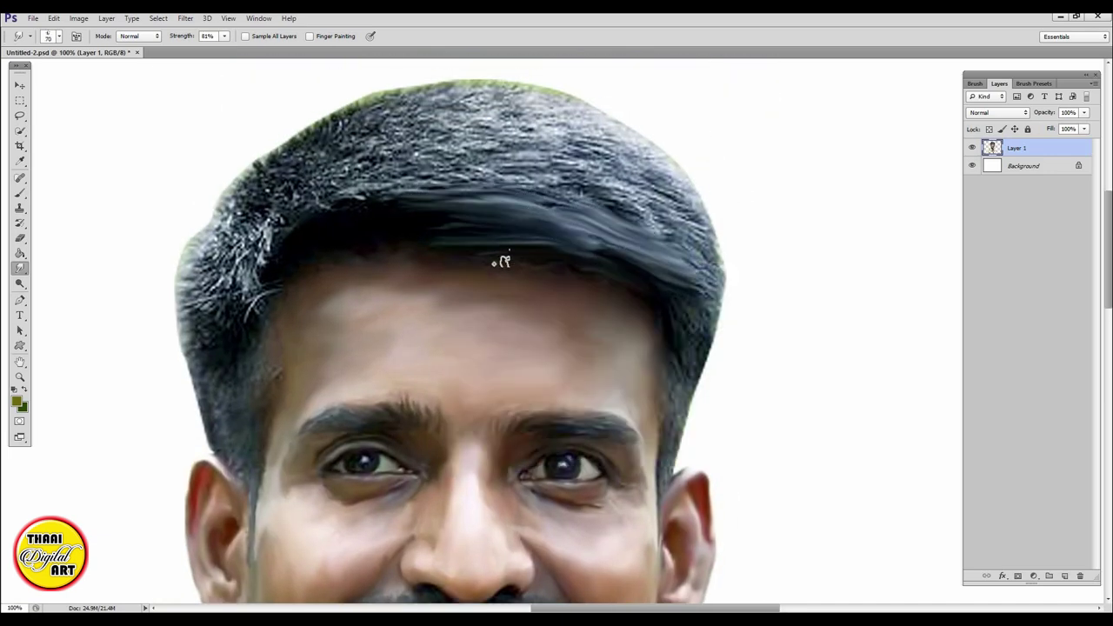
click(224, 35)
drag(227, 49, 218, 50)
Streak the left side and front of the hair, softening its left outer edge
drag(254, 324, 242, 219)
drag(261, 296, 208, 217)
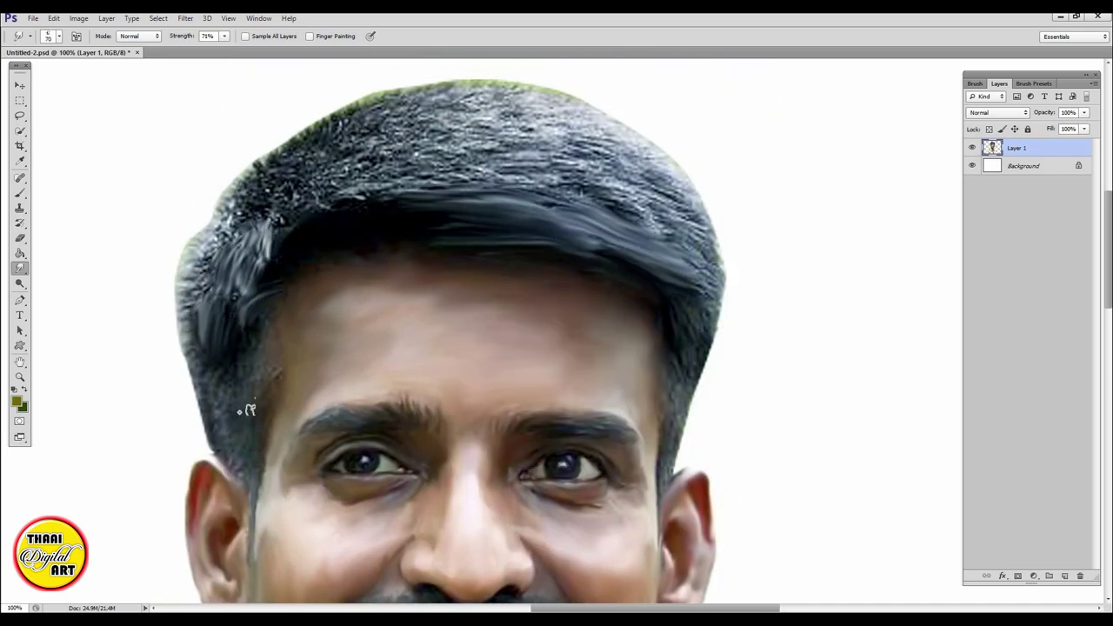
drag(218, 397, 178, 253)
drag(196, 304, 179, 248)
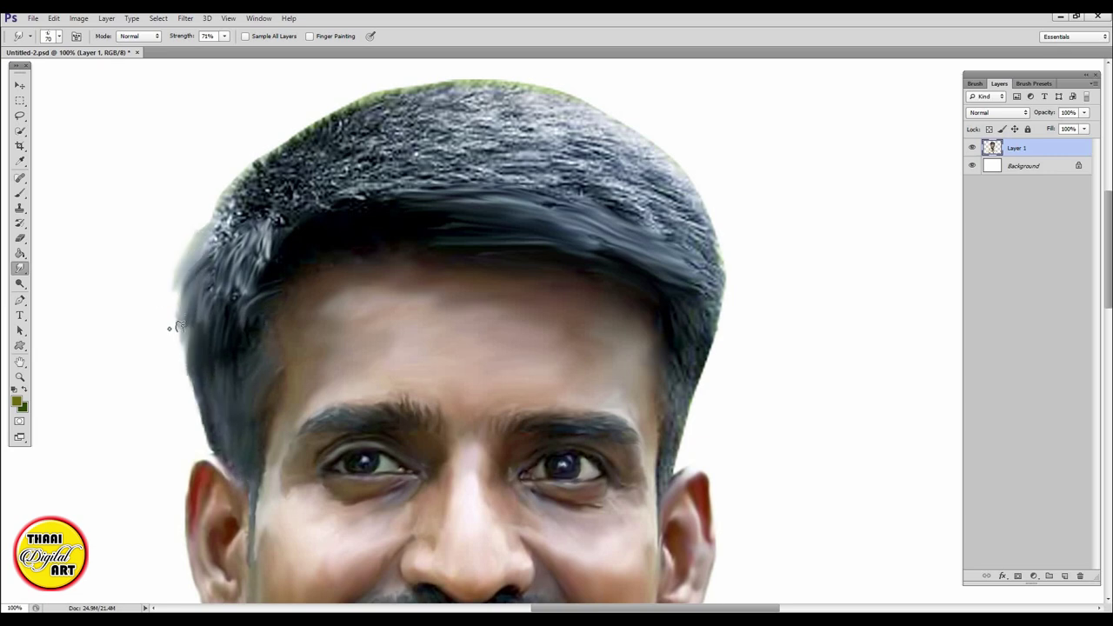
drag(185, 374, 178, 300)
drag(252, 213, 426, 187)
Streak the hair's top, crown and right side, softening the right temple edge
mouse_move(306, 179)
mouse_down()
mouse_move(704, 243)
mouse_move(683, 435)
mouse_up()
drag(647, 170, 521, 139)
drag(582, 217, 391, 174)
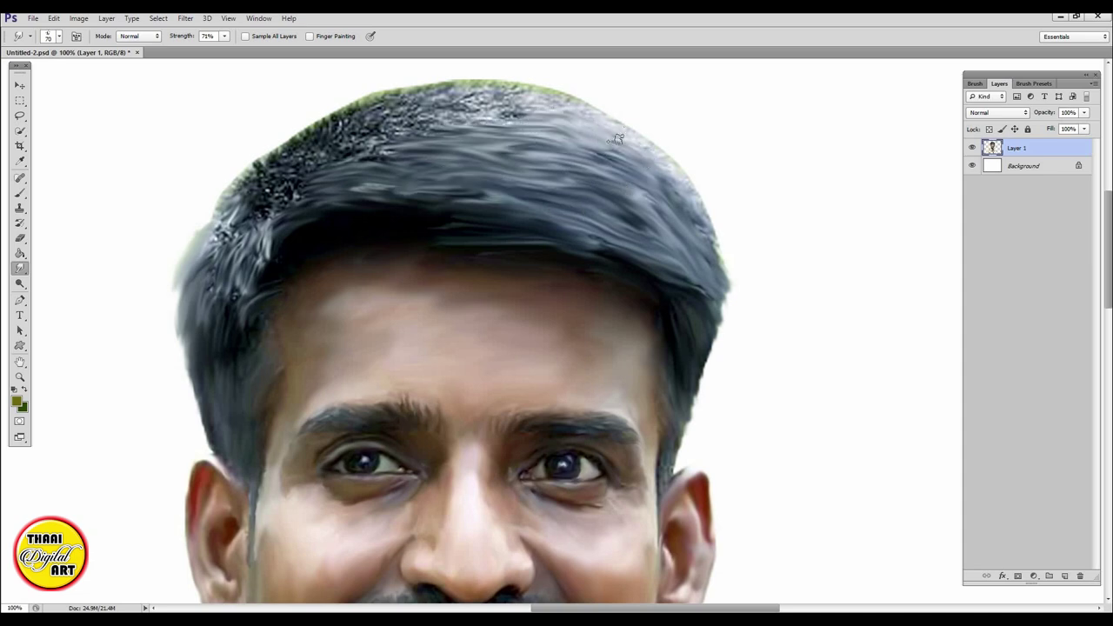
drag(609, 139, 726, 261)
mouse_move(278, 191)
mouse_down()
mouse_move(223, 266)
mouse_move(365, 152)
mouse_move(565, 96)
mouse_move(711, 237)
mouse_move(713, 199)
mouse_move(669, 144)
mouse_up()
mouse_move(444, 87)
mouse_down()
mouse_move(330, 118)
mouse_move(214, 194)
mouse_move(200, 247)
mouse_move(434, 124)
mouse_move(672, 162)
mouse_move(629, 256)
mouse_move(663, 363)
mouse_up()
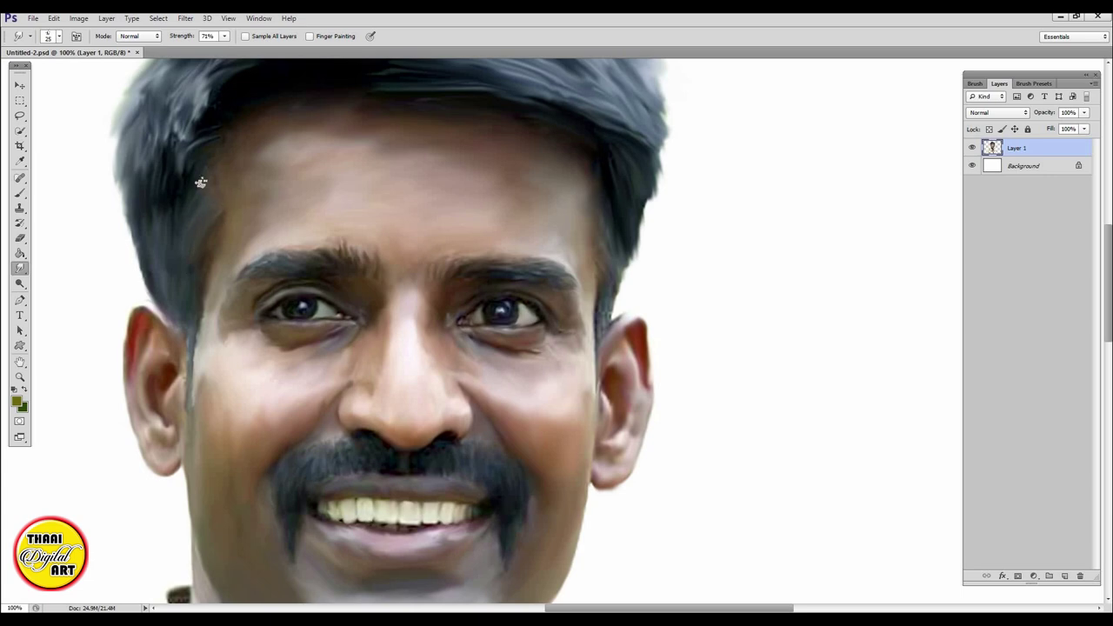
drag(596, 241, 611, 299)
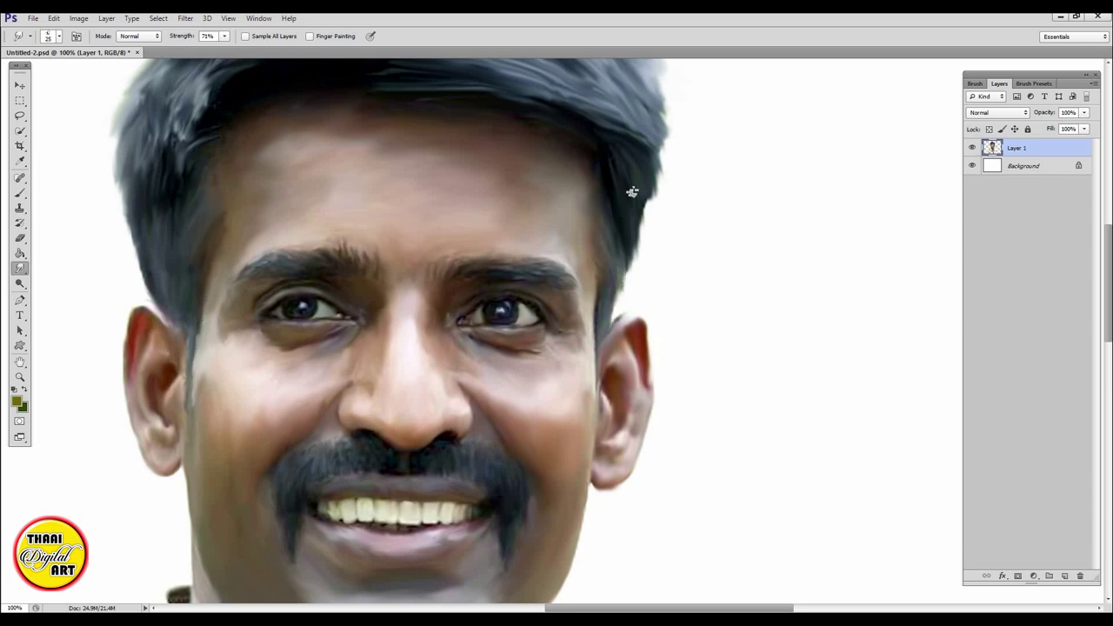
key(ctrl+0)
key(ctrl+plus)
key(ctrl+plus)
scroll(577, 223, up, 1)
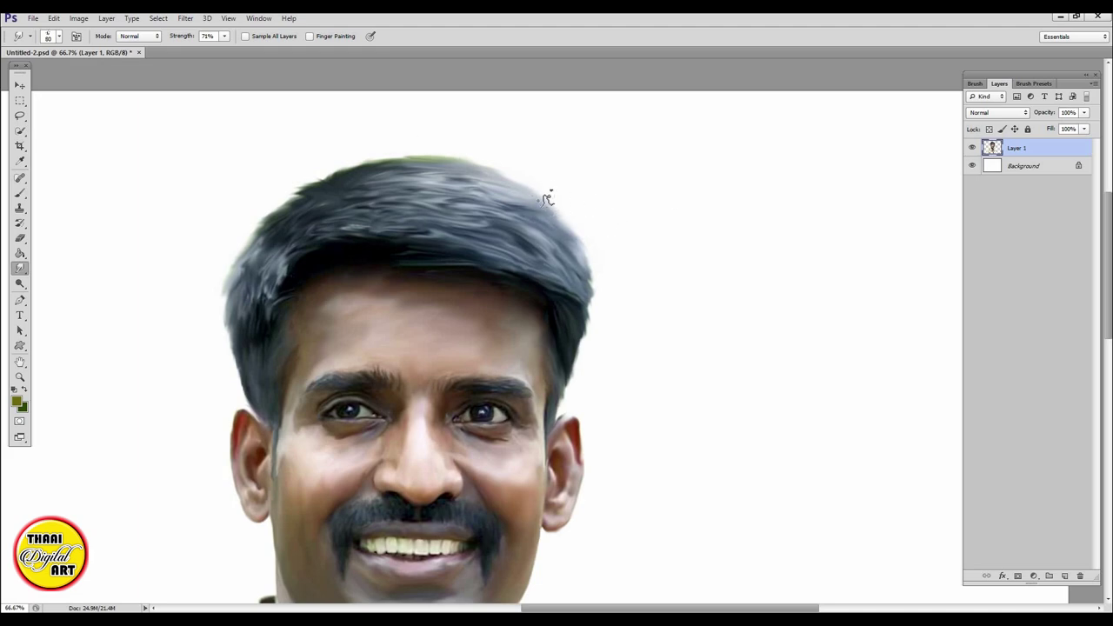
Add a new layer below the portrait and fill it with brown
key(ctrl+0)
key(ctrl+minus)
key(ctrl+shift+alt+n)
key(ctrl+bracketleft)
click(21, 407)
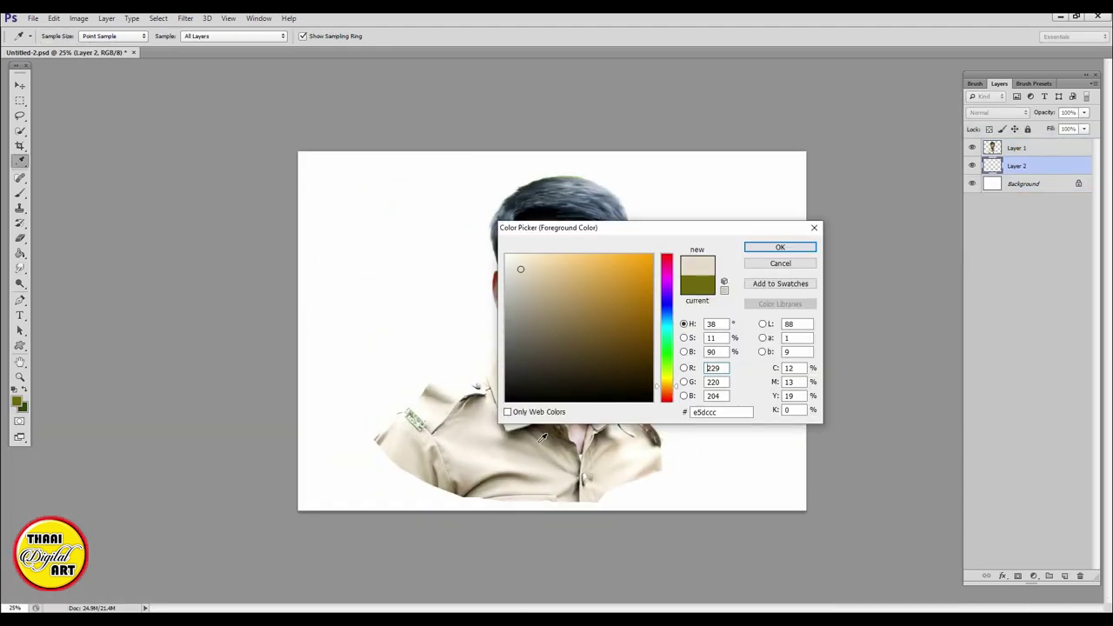
click(778, 246)
key(ctrl+BackSpace)
Shift the backdrop's hue in Hue/Saturation so the brown becomes dark blue
key(v)
key(ctrl+plus)
key(ctrl+plus)
key(ctrl+u)
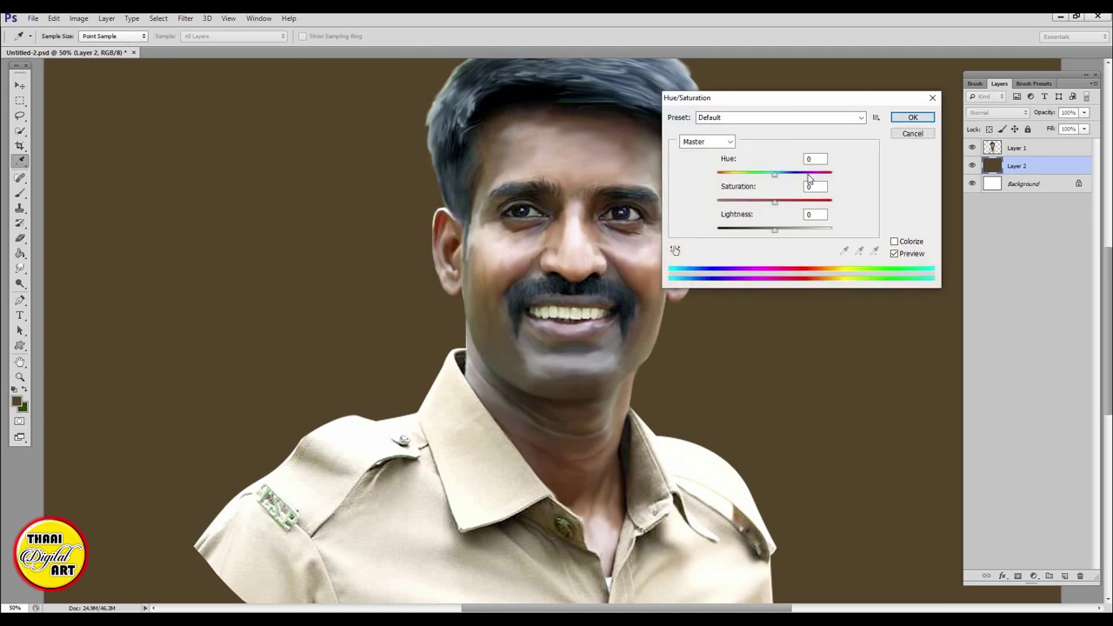
drag(777, 172, 834, 171)
key(Return)
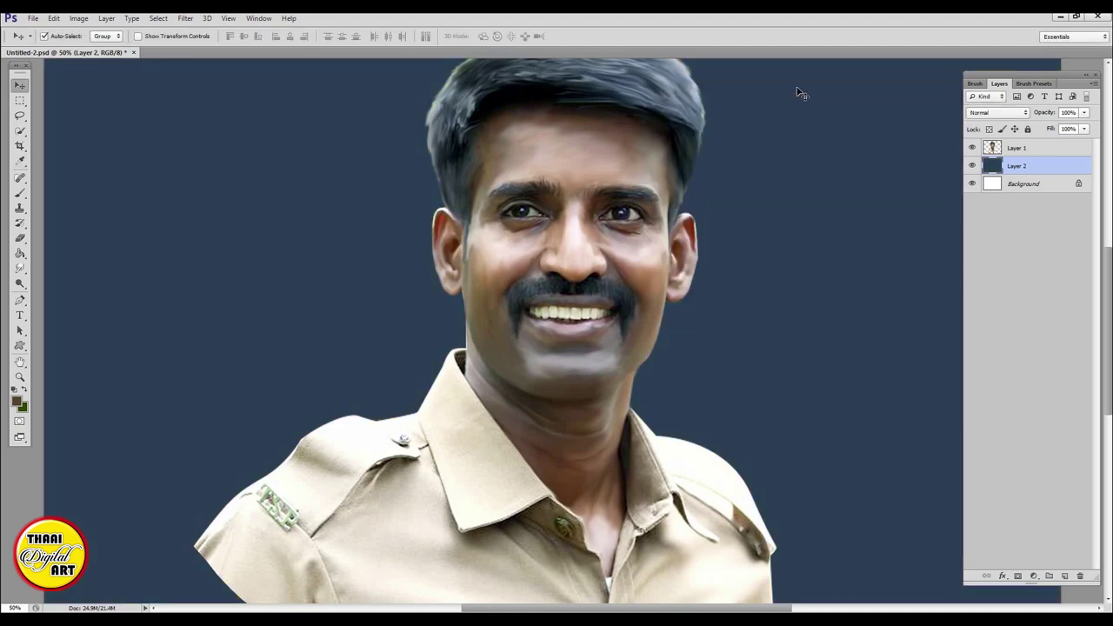
Smudge the uniform's shoulder edge on the portrait layer at 40% strength
key(ctrl+plus)
key(r)
scroll(556, 348, down, 3)
right_click(392, 313)
key(Escape)
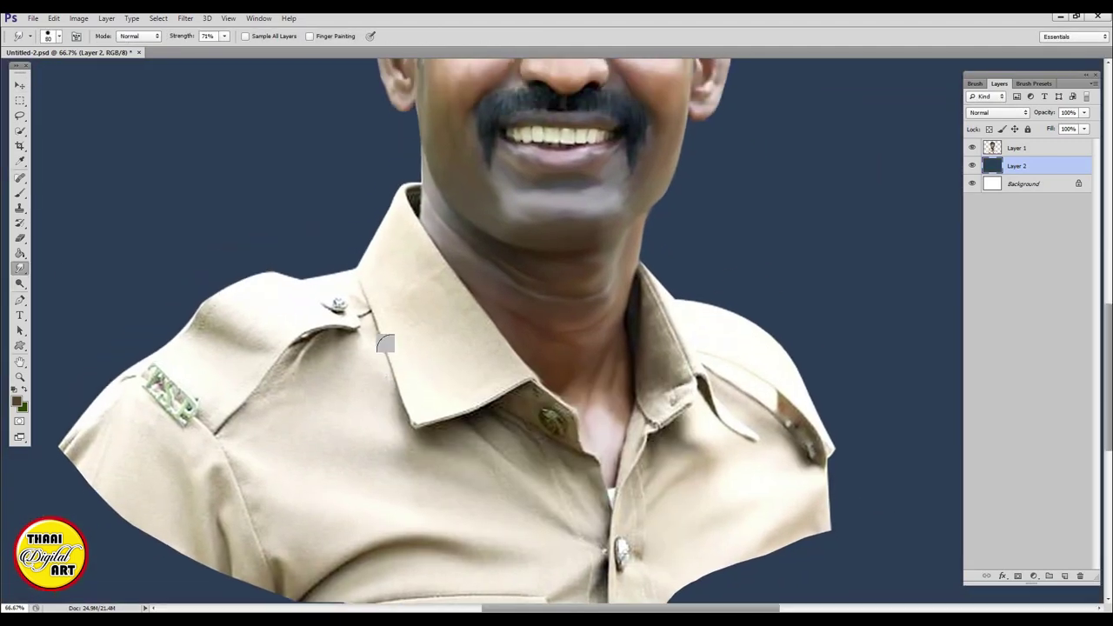
scroll(385, 340, down, 1)
drag(223, 36, 207, 57)
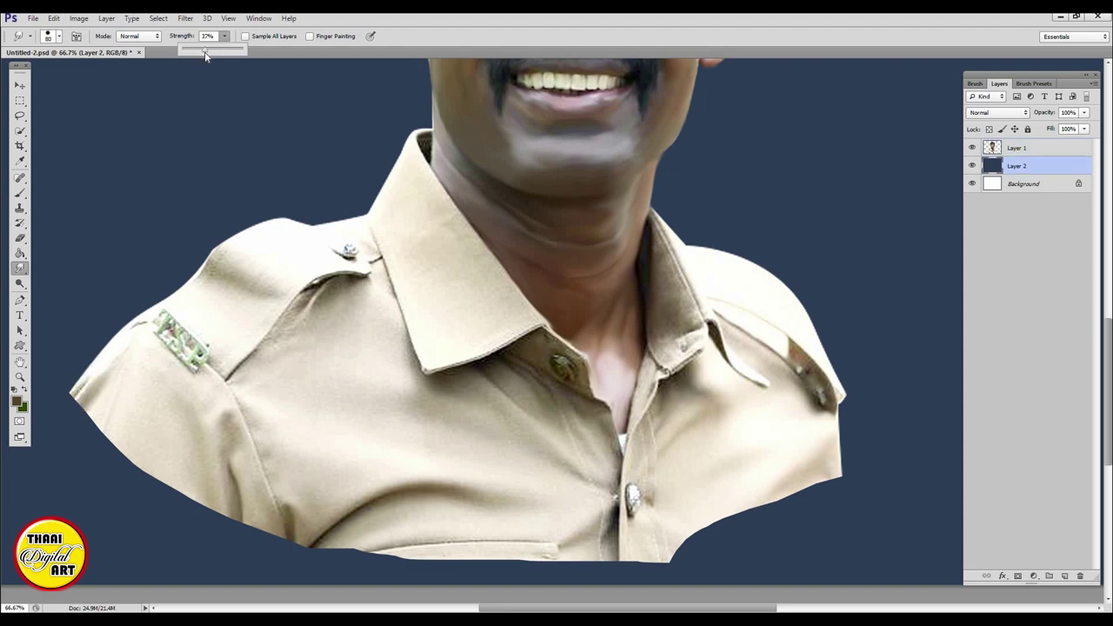
key(alt+bracketright)
drag(222, 257, 265, 218)
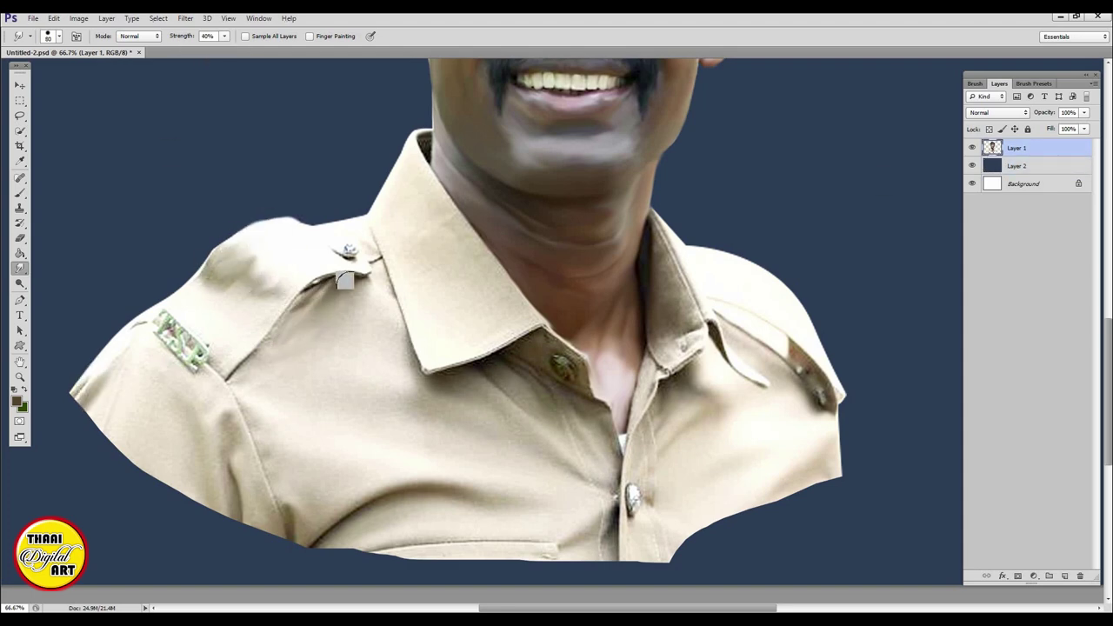
scroll(363, 298, up, 5)
Pick a light pink and add a Color-mode layer with a size 200 brush
click(19, 161)
click(16, 401)
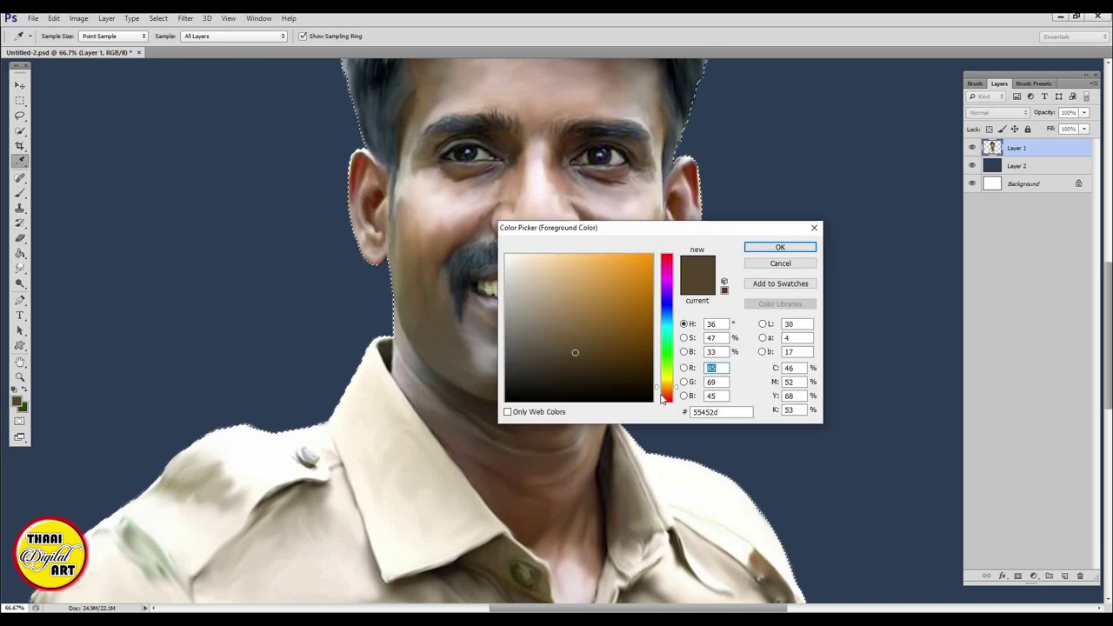
click(549, 270)
click(780, 247)
key(b)
scroll(960, 298, up, 2)
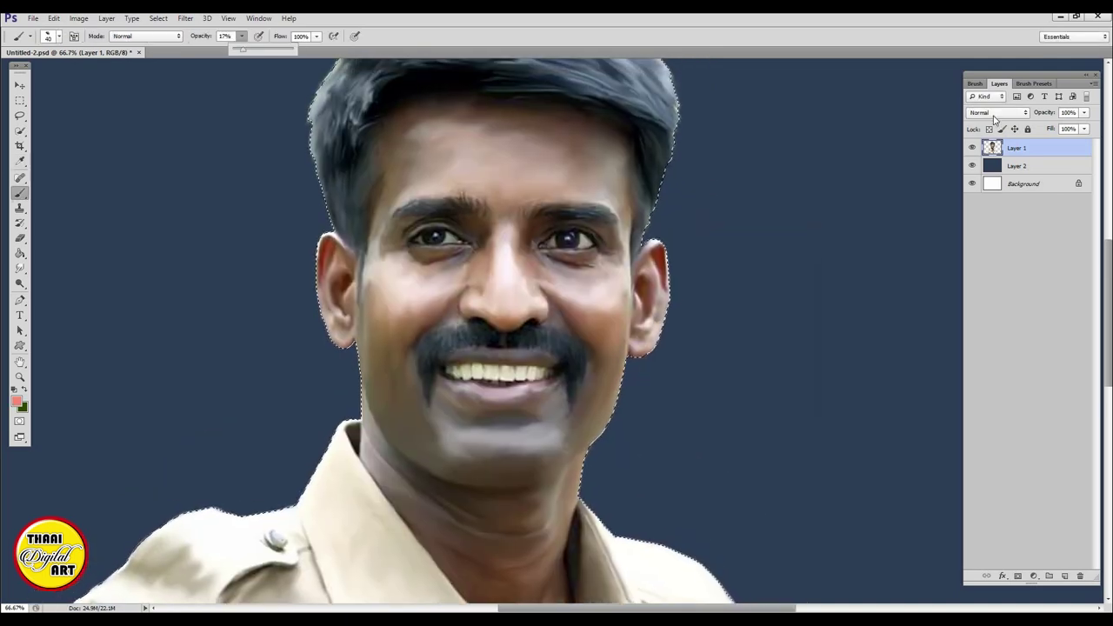
click(1064, 575)
click(998, 112)
click(999, 404)
right_click(500, 193)
click(601, 35)
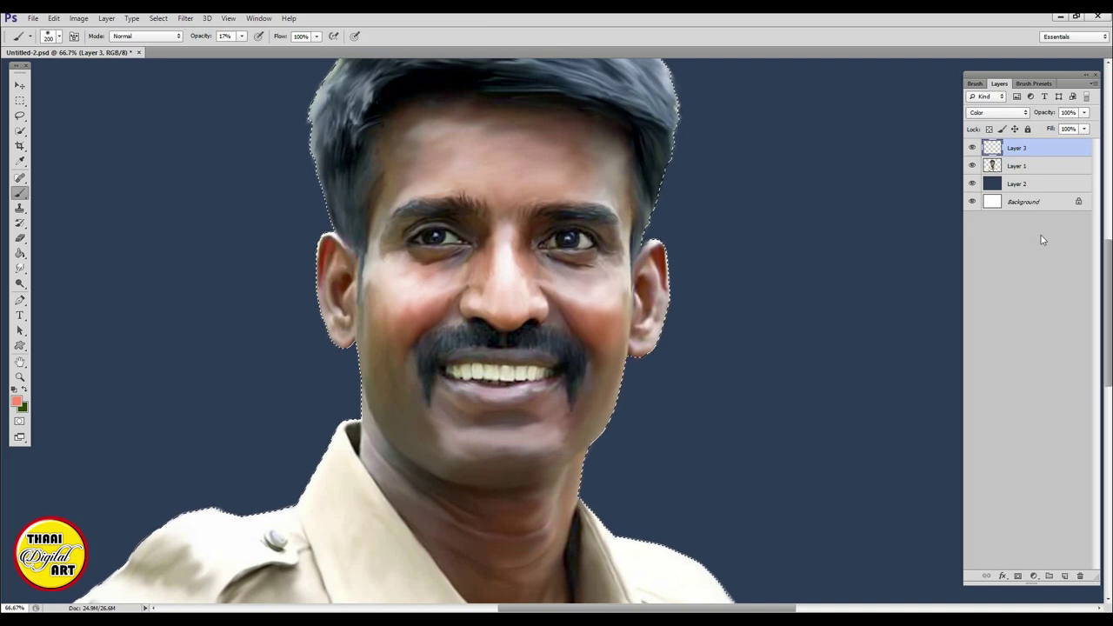
Add a red-orange Color-mode tint layer at 69% opacity and merge it with Layer 1
click(16, 402)
click(777, 246)
click(1064, 575)
click(998, 113)
click(1000, 404)
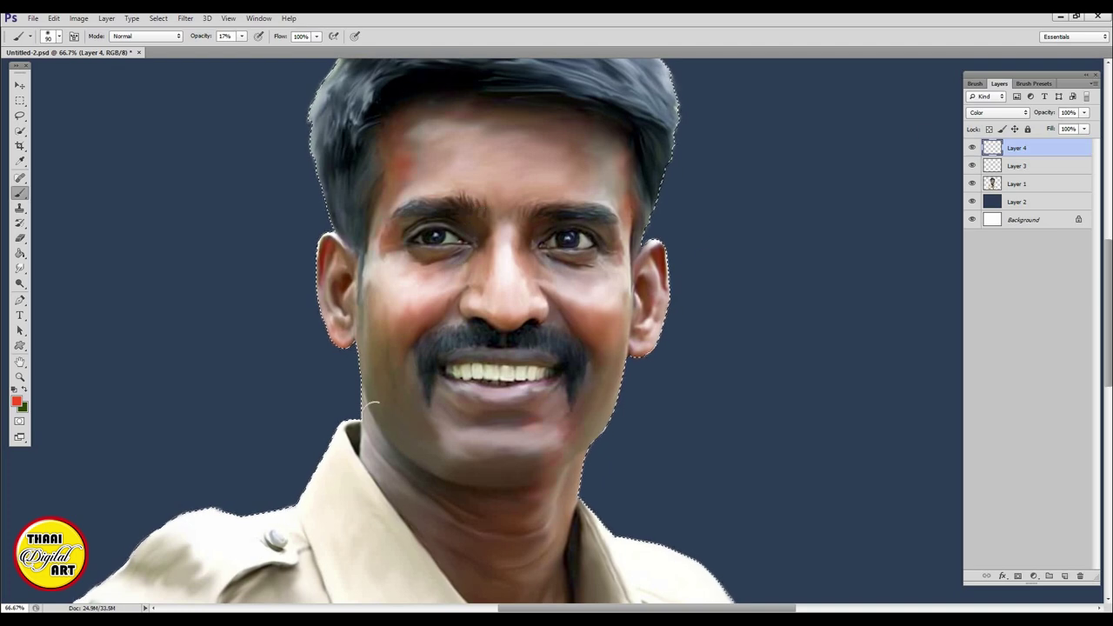
drag(1084, 112, 1050, 150)
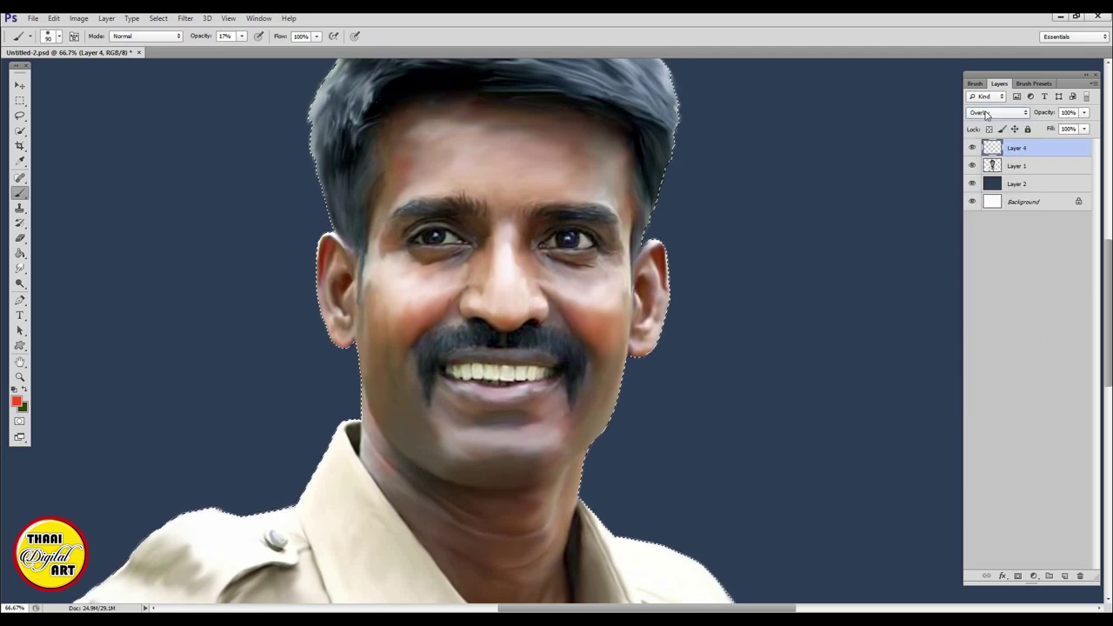
shift+click(1017, 165)
key(ctrl+e)
Add a reddish-pink Color-mode tint layer and erase the excess tint
key(ctrl+shift+alt+n)
click(15, 400)
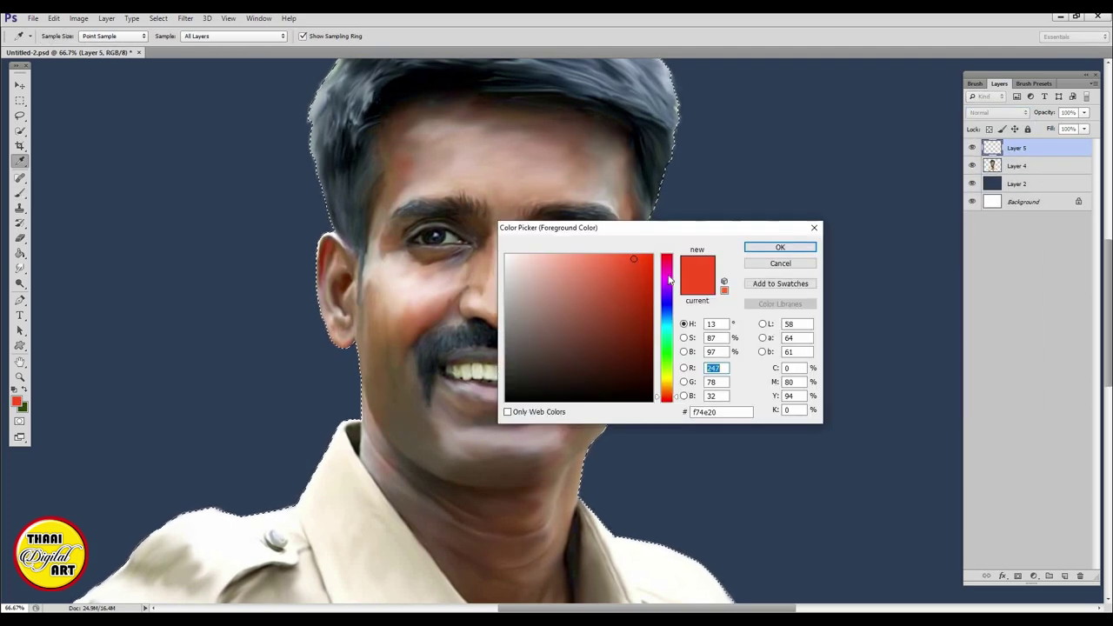
click(608, 287)
click(780, 246)
click(985, 113)
click(991, 400)
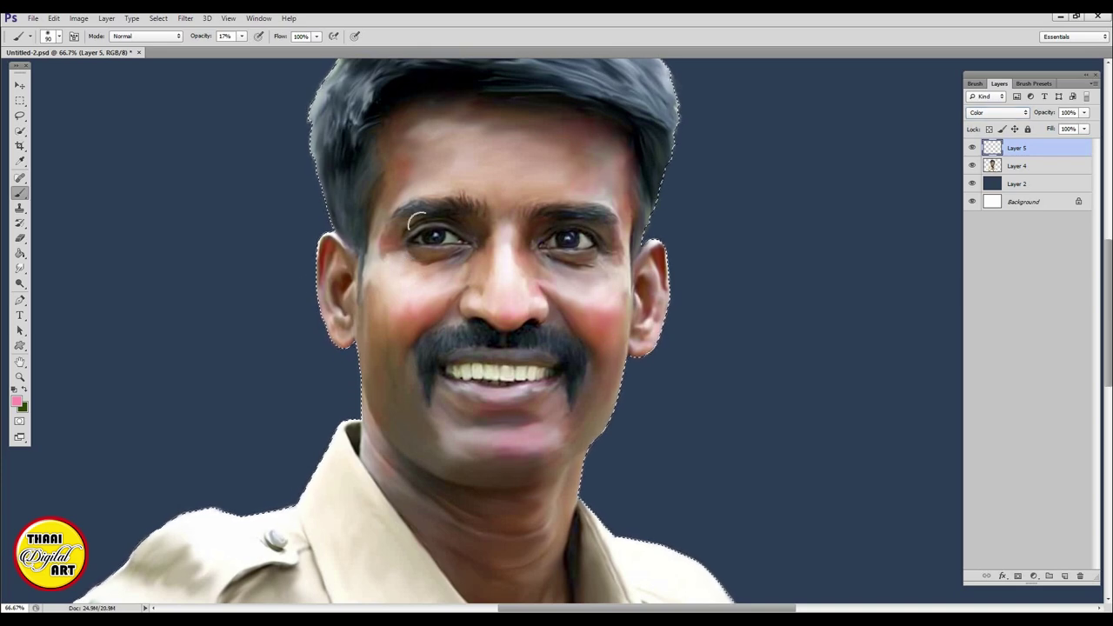
key(e)
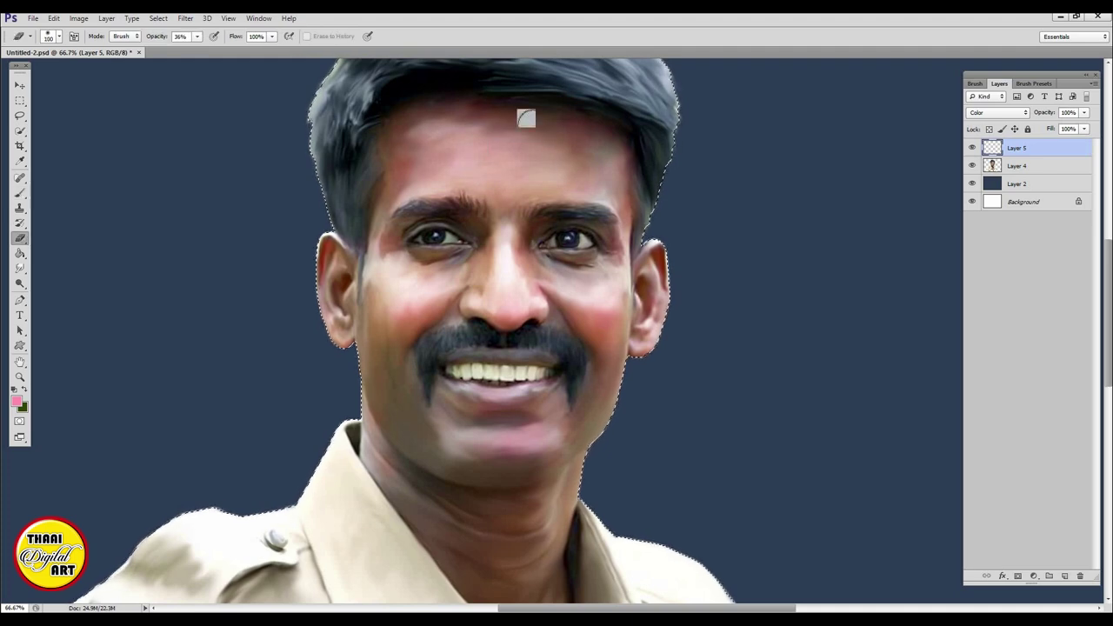
Add another Color-mode layer and brush on a dark grey-green tint
click(1064, 575)
click(991, 400)
click(16, 400)
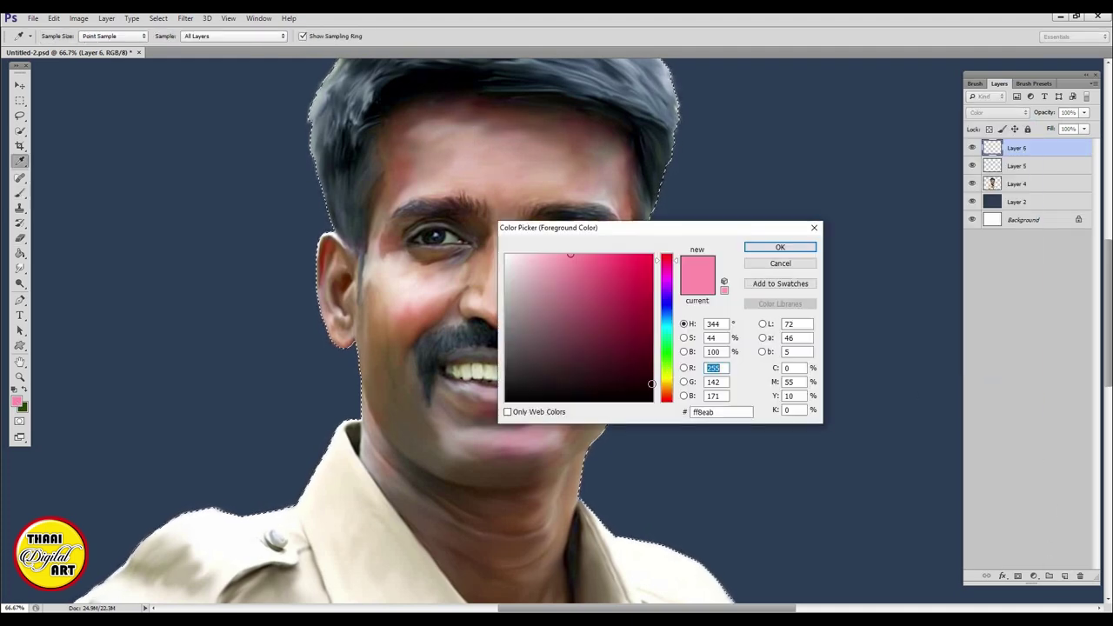
click(519, 348)
click(777, 246)
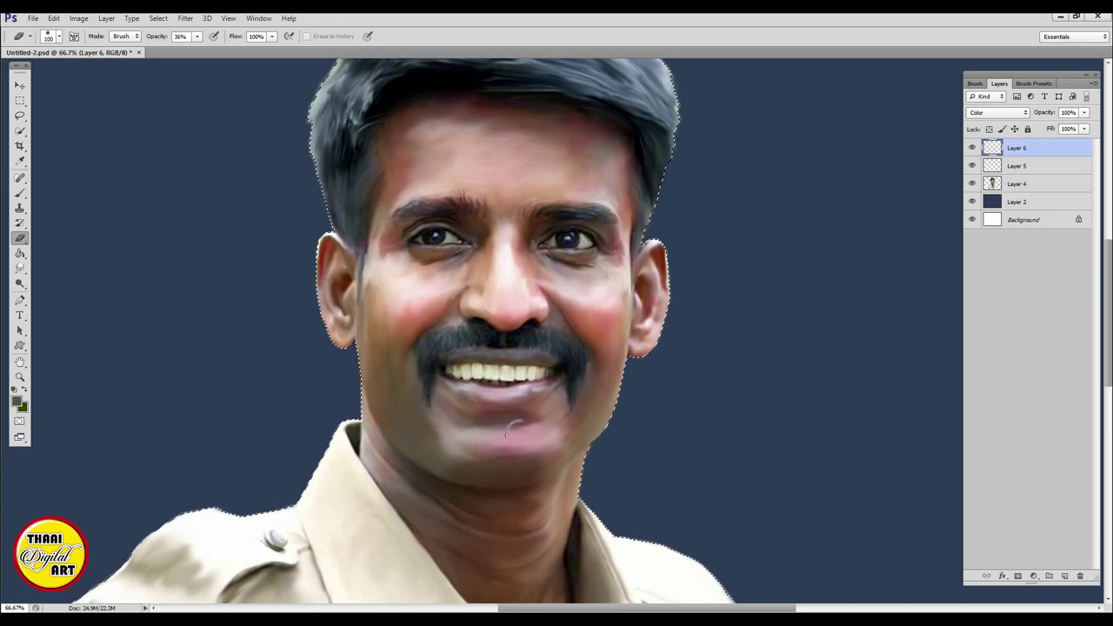
key(b)
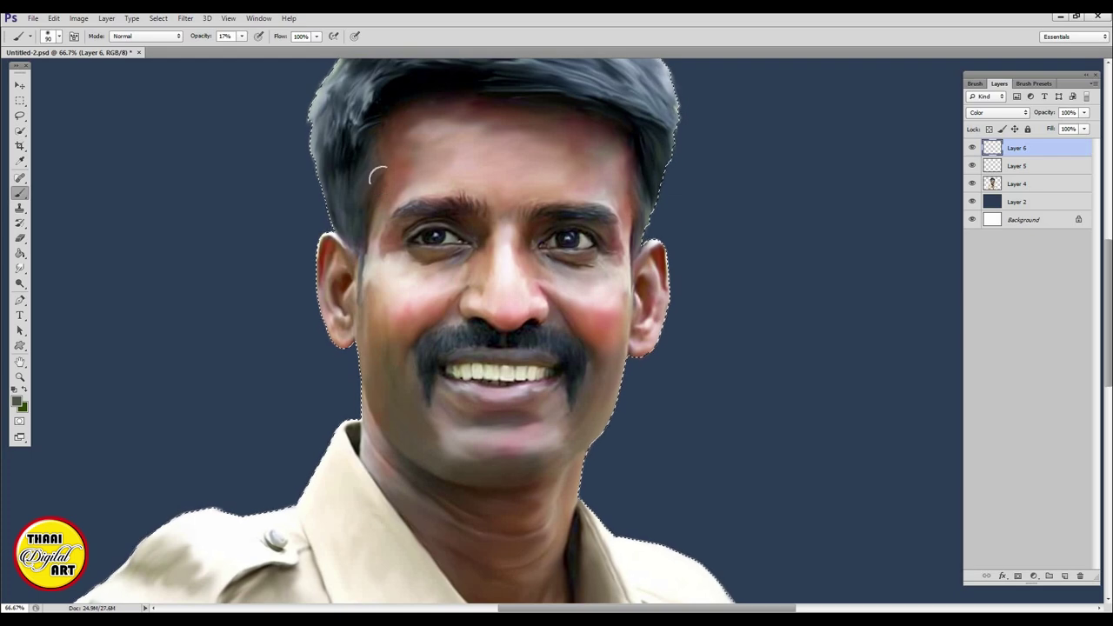
Add a Color-mode layer with a sampled muted olive-grey tint
click(1064, 575)
click(998, 112)
click(991, 404)
key(i)
click(17, 401)
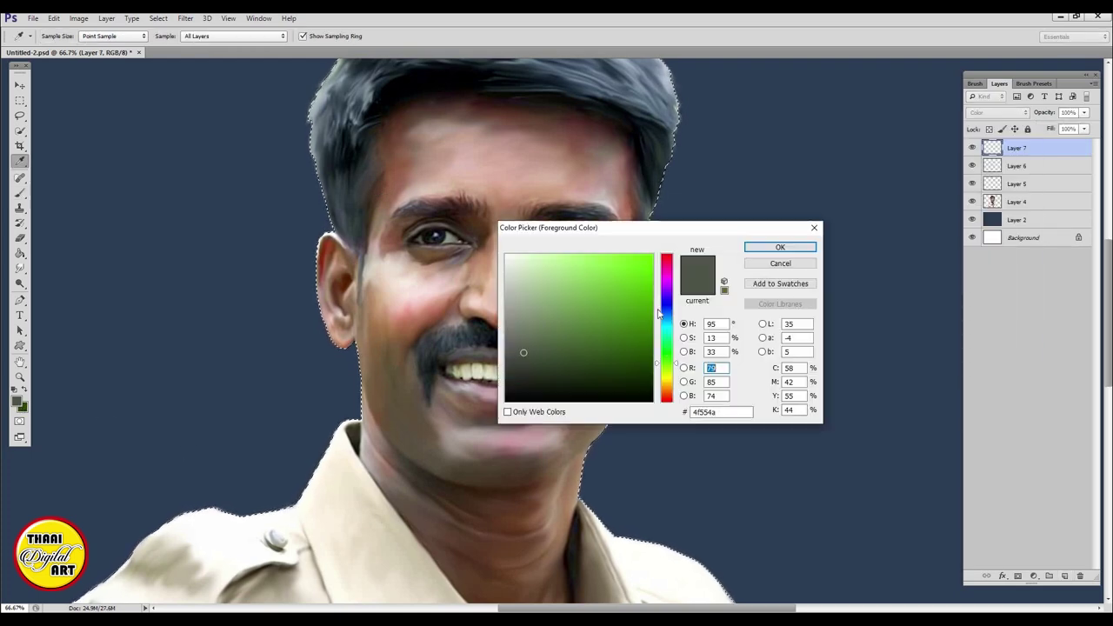
click(536, 304)
click(524, 298)
key(Return)
Zoom to 200% and inspect the ear, mouth, chin and collar tints
key(b)
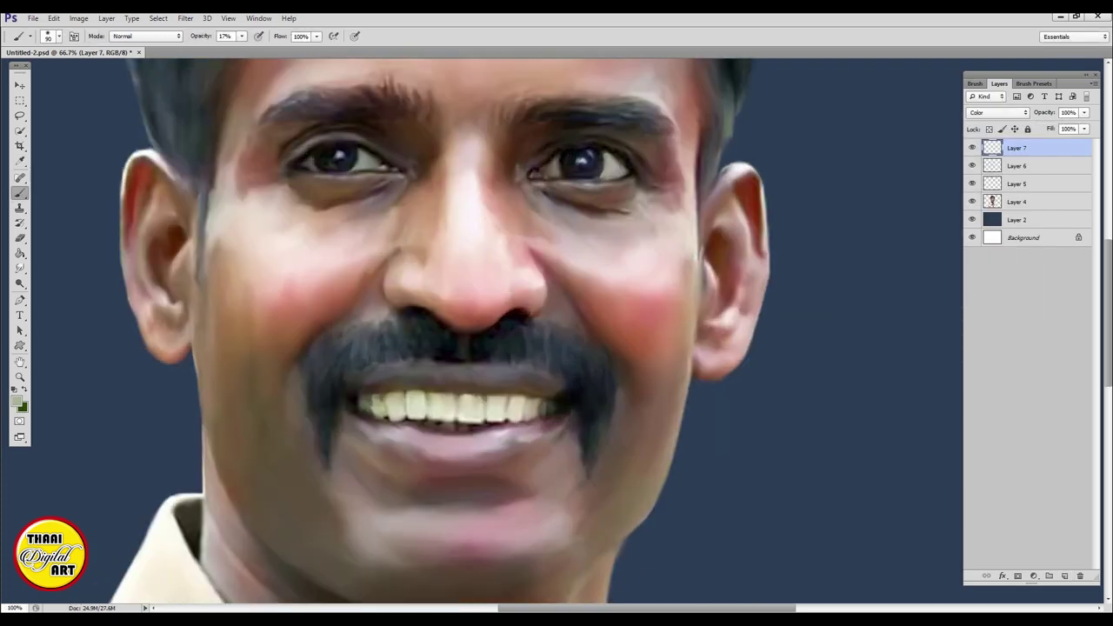
key(ctrl+plus)
key(ctrl+plus)
mouse_move(524, 185)
mouse_down()
mouse_move(498, 129)
mouse_move(249, 69)
mouse_up()
drag(625, 166, 614, 42)
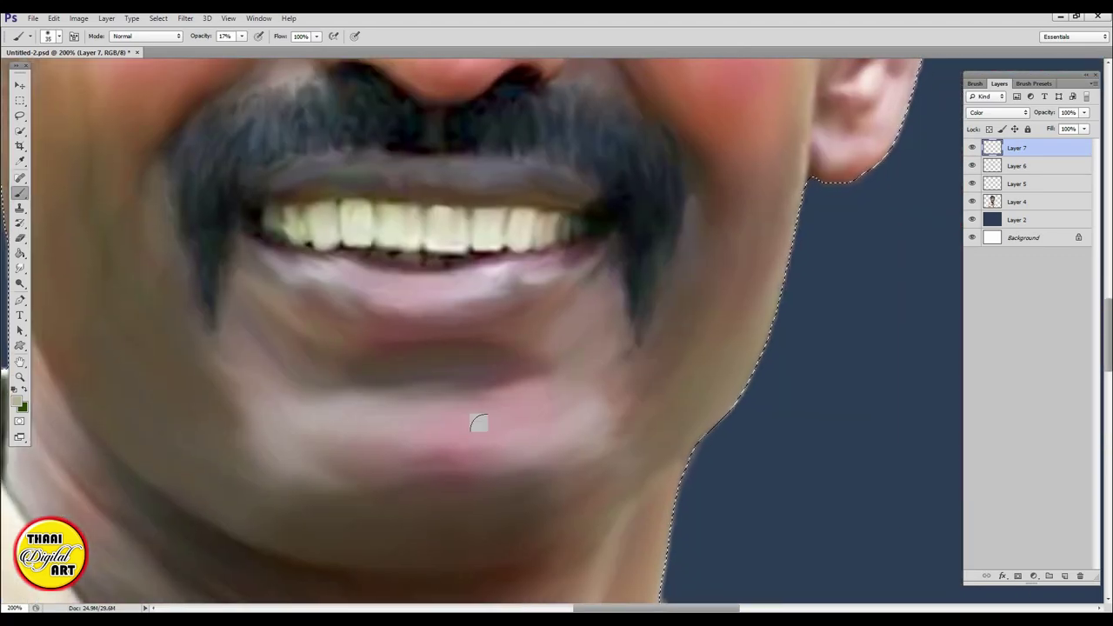
mouse_move(715, 424)
mouse_down()
mouse_move(675, 335)
mouse_move(589, 235)
mouse_up()
mouse_move(588, 87)
mouse_down()
mouse_move(258, 199)
mouse_move(252, 365)
mouse_up()
key(ctrl+minus)
key(ctrl+minus)
Merge the tint layers into the portrait and add a Color-mode layer with orange
shift+click(1017, 202)
key(ctrl+e)
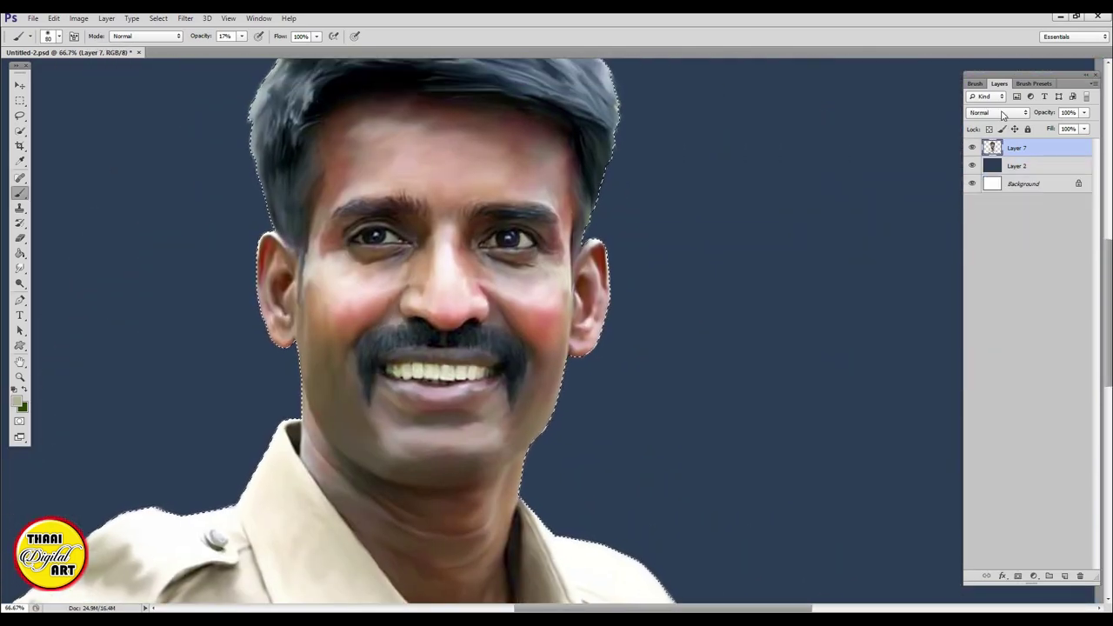
click(1064, 576)
click(15, 401)
click(666, 405)
click(777, 246)
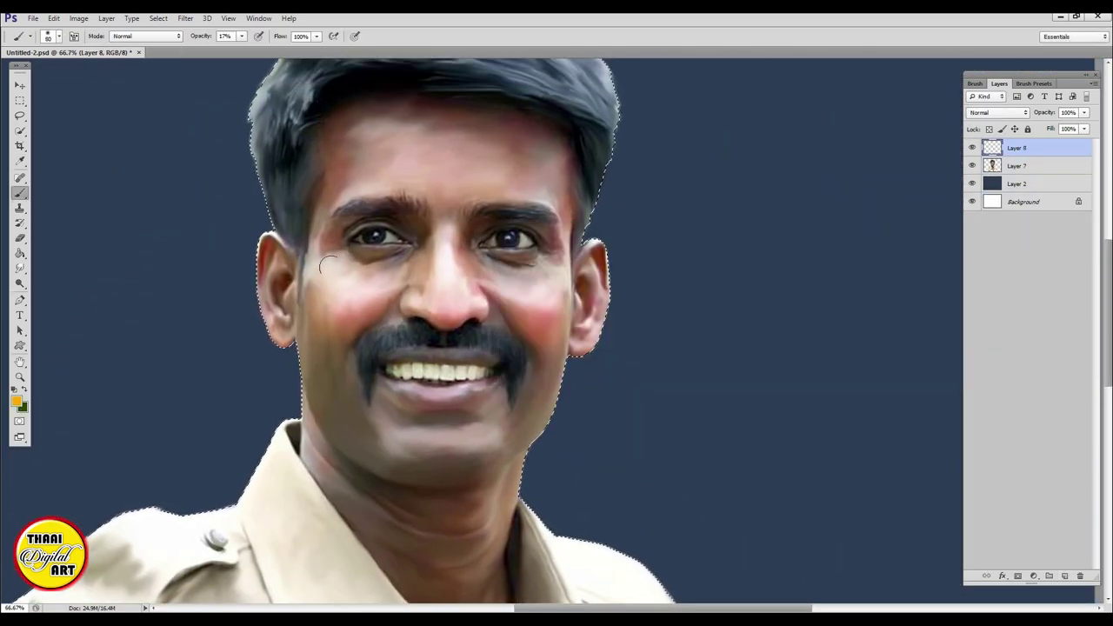
scroll(608, 230, down, 1)
click(987, 113)
click(987, 403)
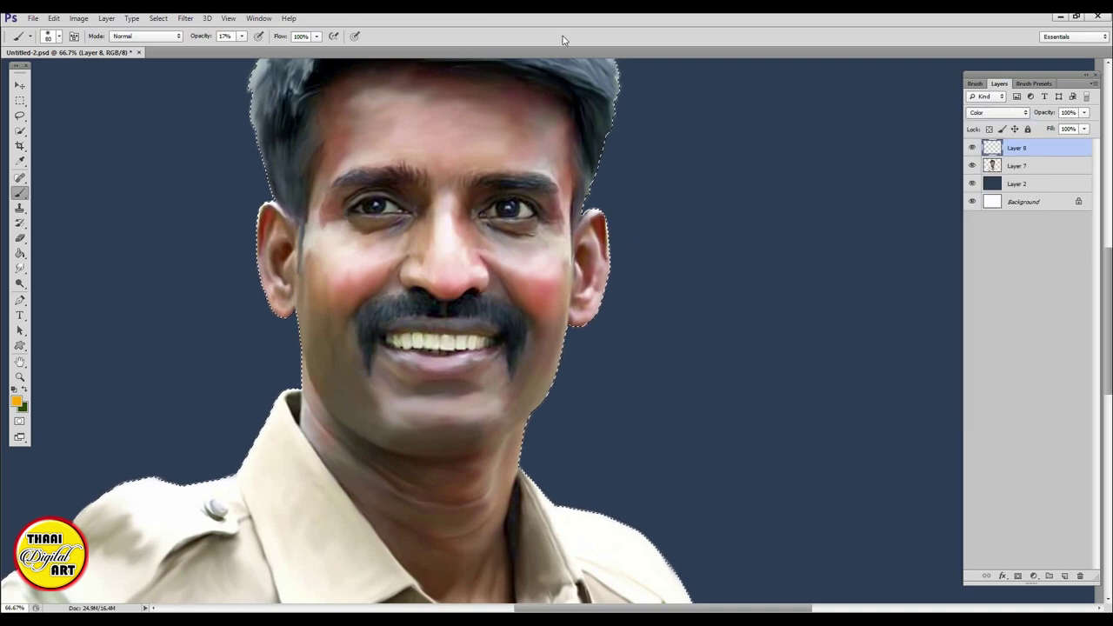
Paint orange on the forehead and right cheek, then soften it with Gaussian Blur
drag(547, 100, 569, 278)
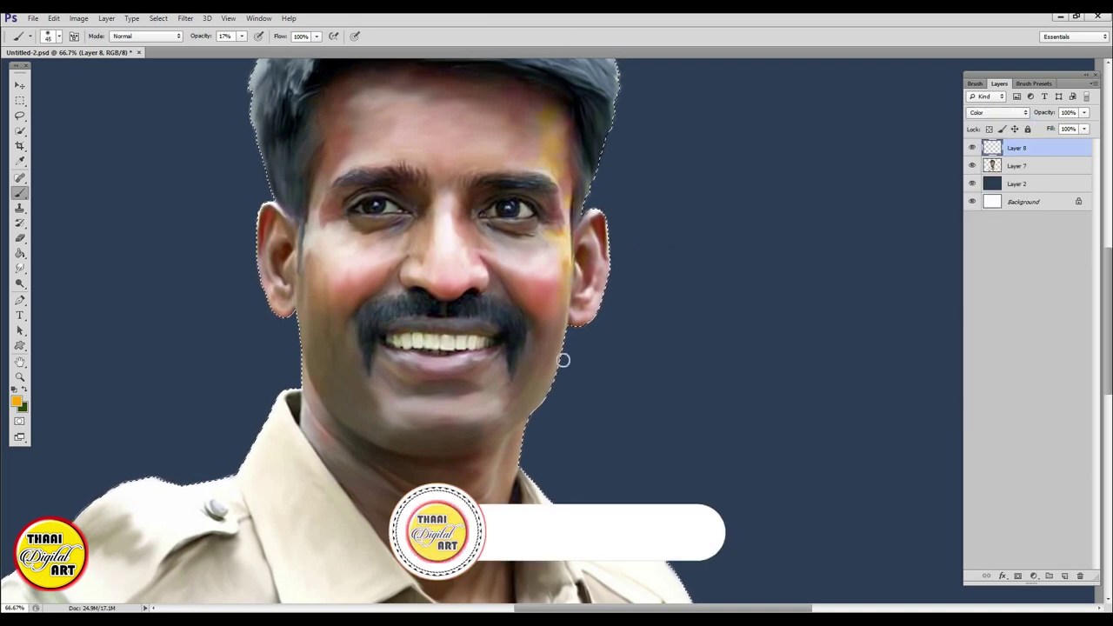
click(185, 18)
mouse_move(191, 91)
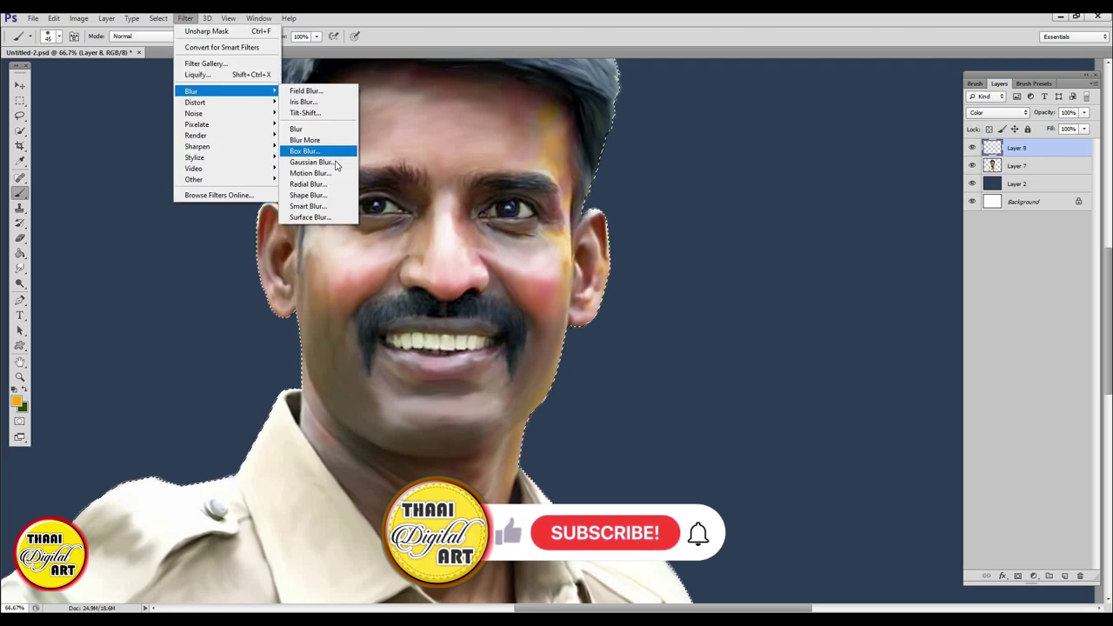
click(310, 162)
click(721, 169)
Smudge the orange warmth at 100% zoom with an enlarged smudge brush
key(ctrl+plus)
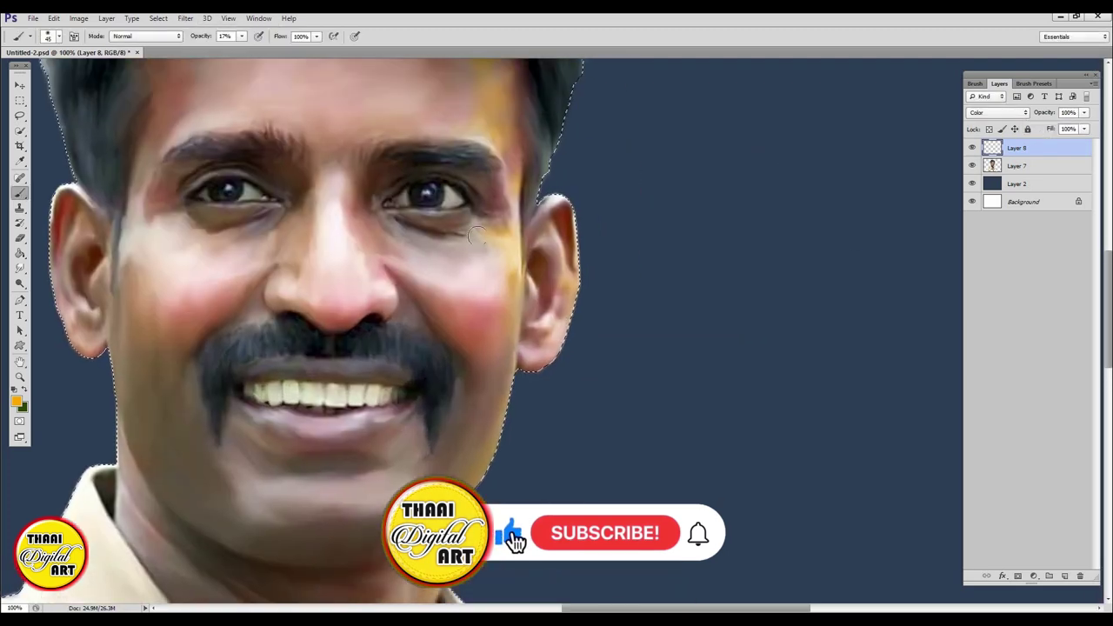
key(r)
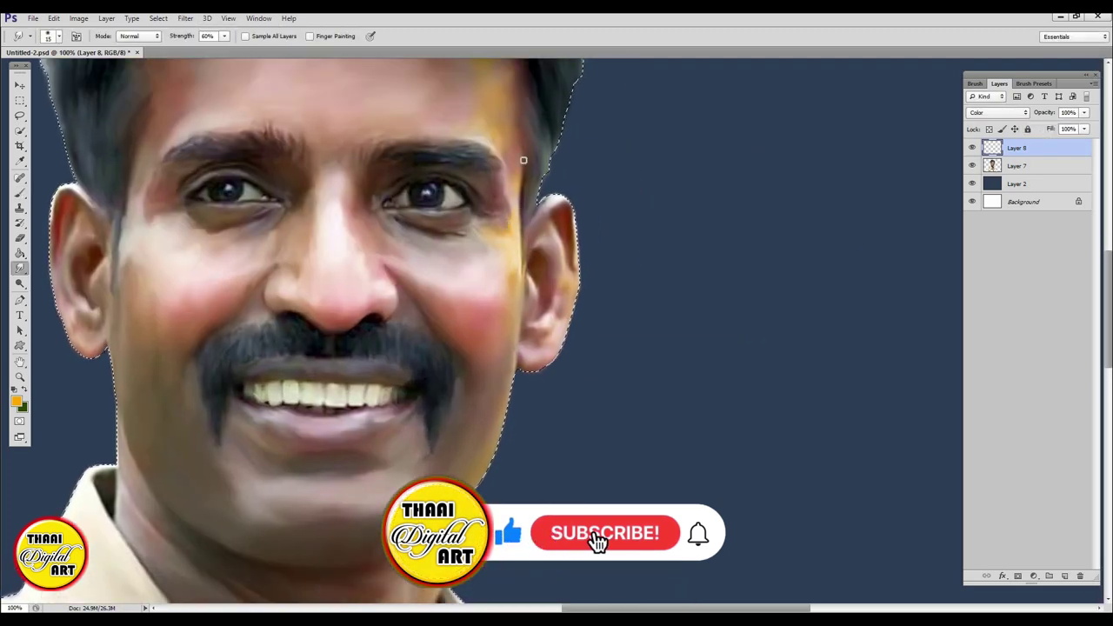
right_click(522, 137)
key(Return)
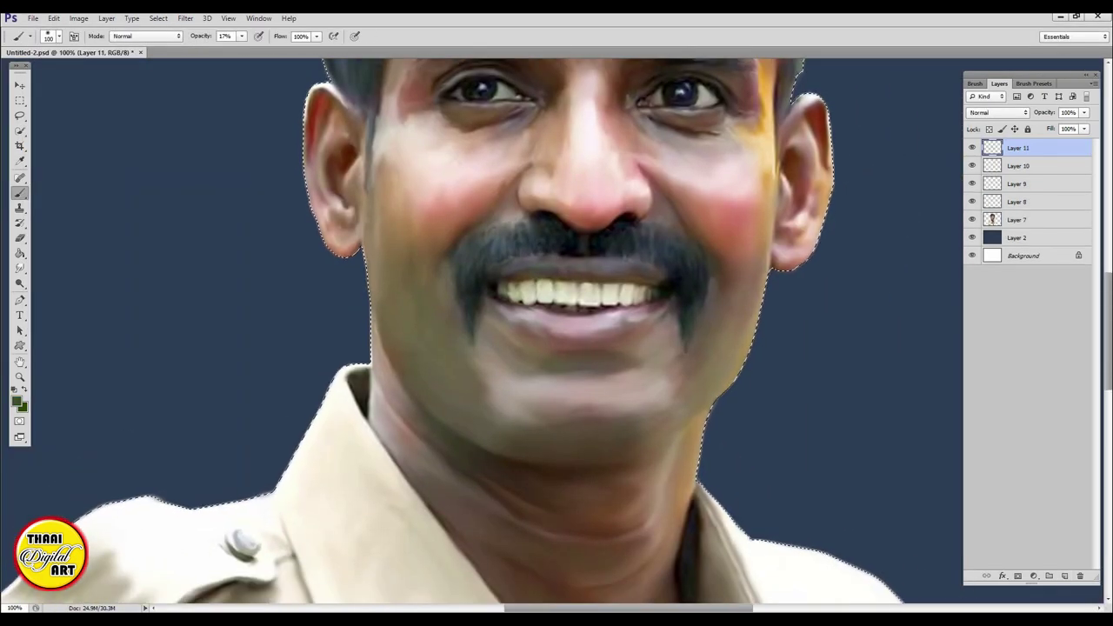
Paint faint pink over the chin and jaw in Color mode at lowered opacity
click(17, 401)
click(583, 256)
click(777, 246)
click(998, 112)
click(983, 397)
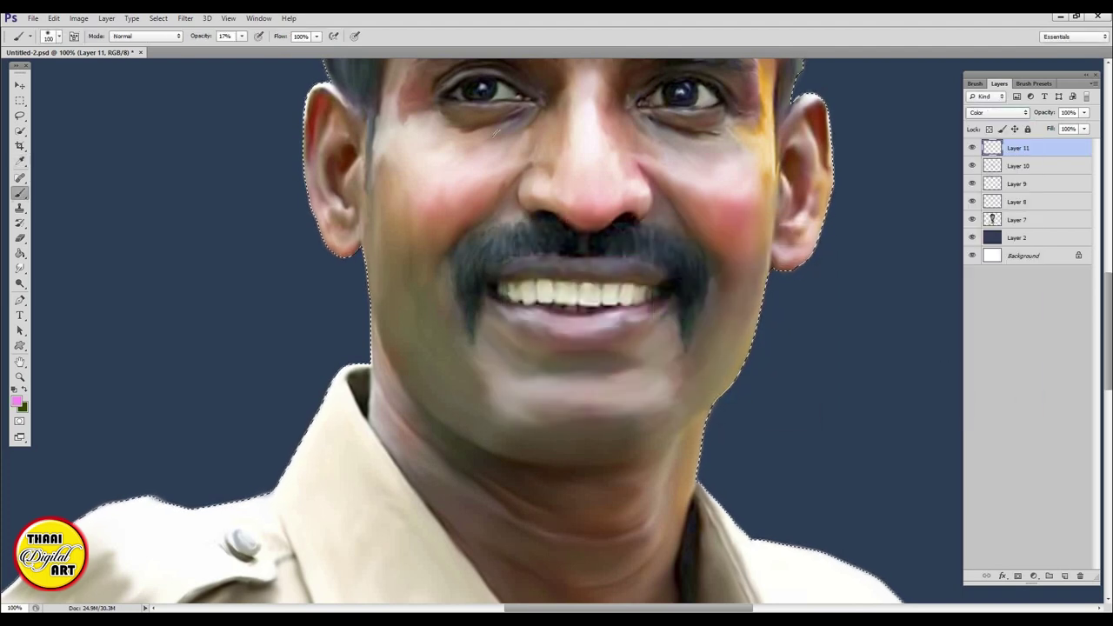
drag(522, 408, 626, 417)
drag(478, 347, 661, 400)
drag(1084, 112, 1043, 129)
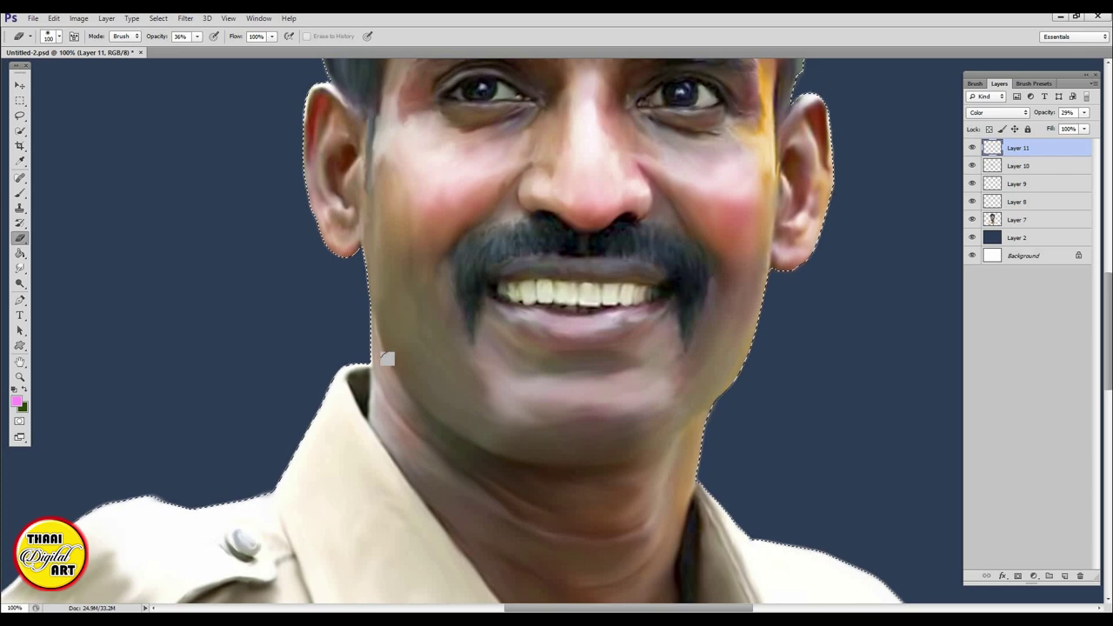
Bring the forehead back into view and select the colour layers for merging
scroll(599, 472, up, 5)
scroll(790, 266, right, 3)
key(b)
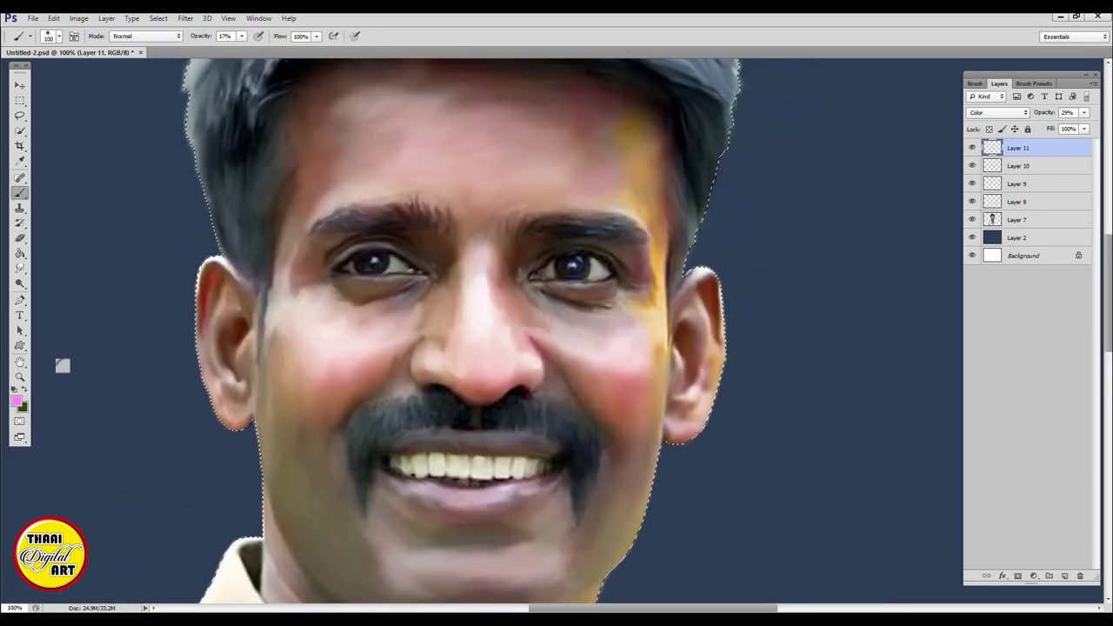
drag(636, 342, 636, 301)
shift+click(1017, 219)
Merge the colour layers, then add a new Color-mode layer with a blue foreground colour
key(ctrl+e)
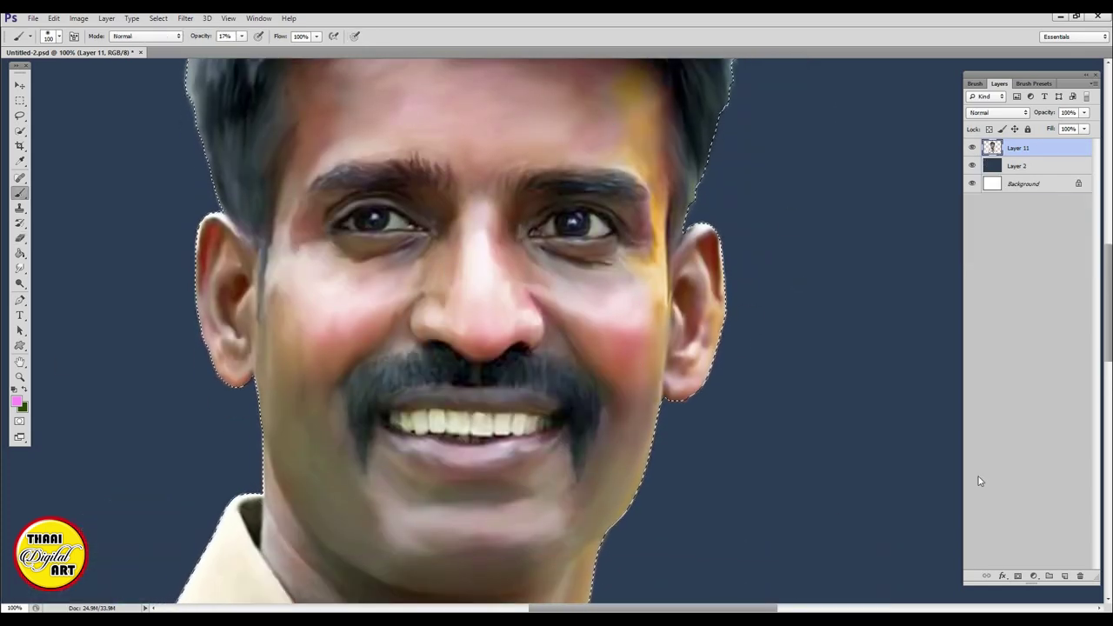
click(1064, 576)
click(17, 401)
click(666, 308)
click(777, 246)
click(997, 112)
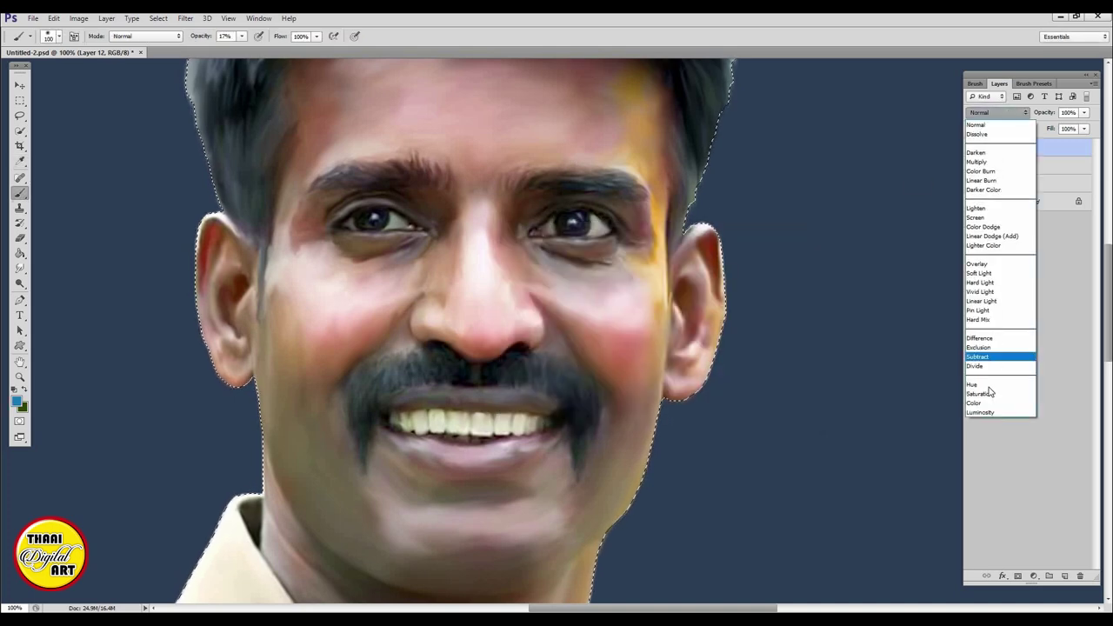
click(982, 398)
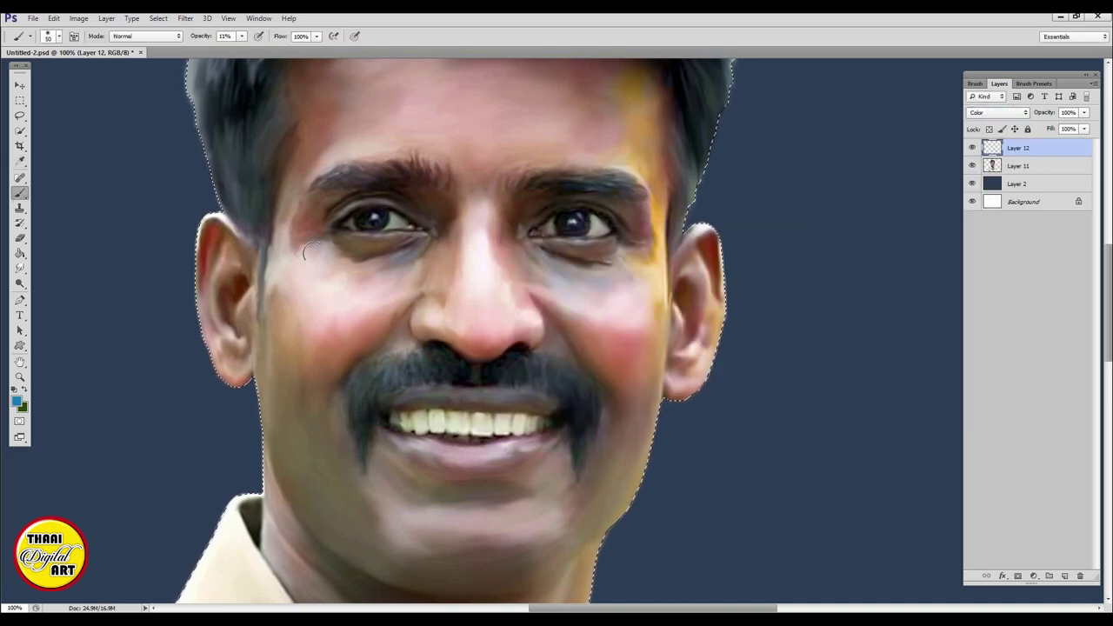
Glaze blue tints under the left eye and on the chin and lower face
drag(276, 249, 306, 255)
scroll(571, 375, down, 2)
drag(398, 377, 417, 380)
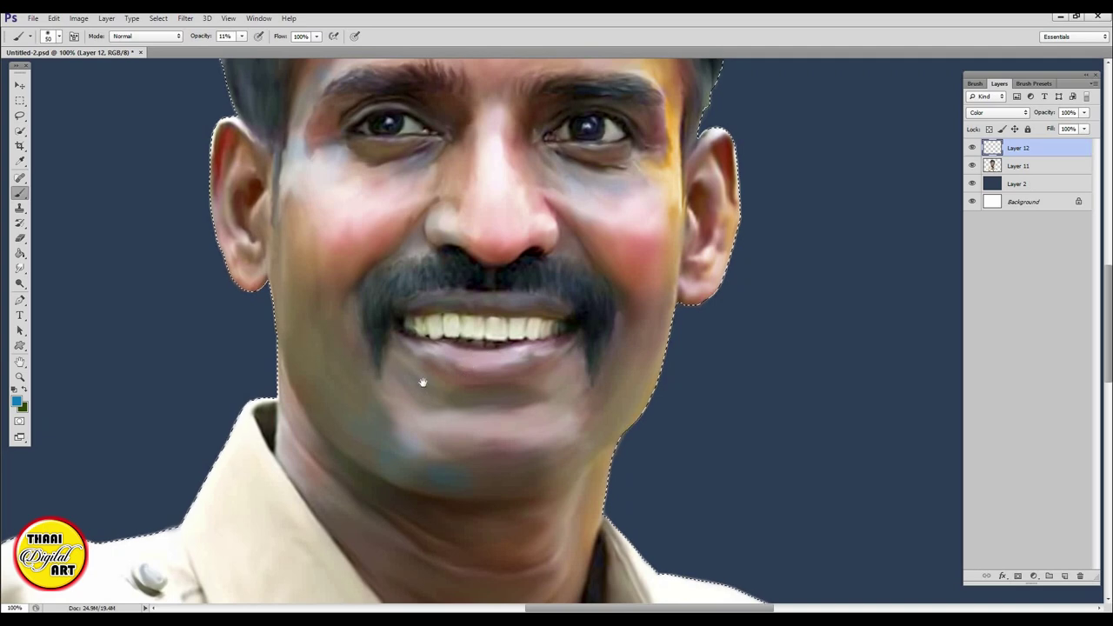
scroll(619, 321, up, 1)
scroll(411, 182, up, 1)
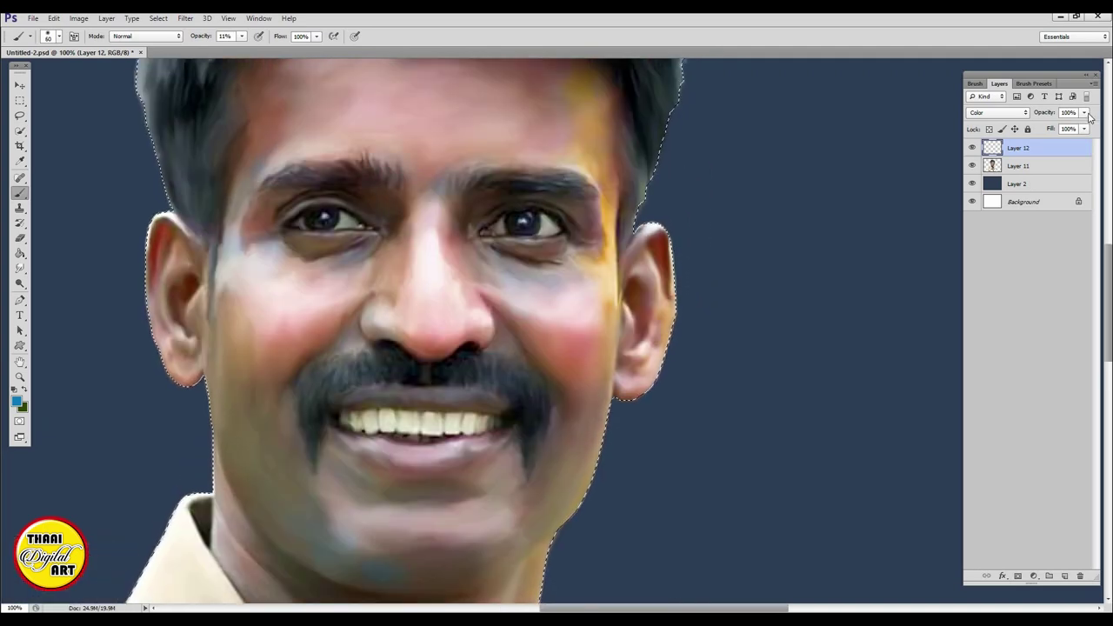
Switch the blue glaze layer to Soft Light and refine it with a 175-size brush and eraser
click(997, 112)
click(996, 285)
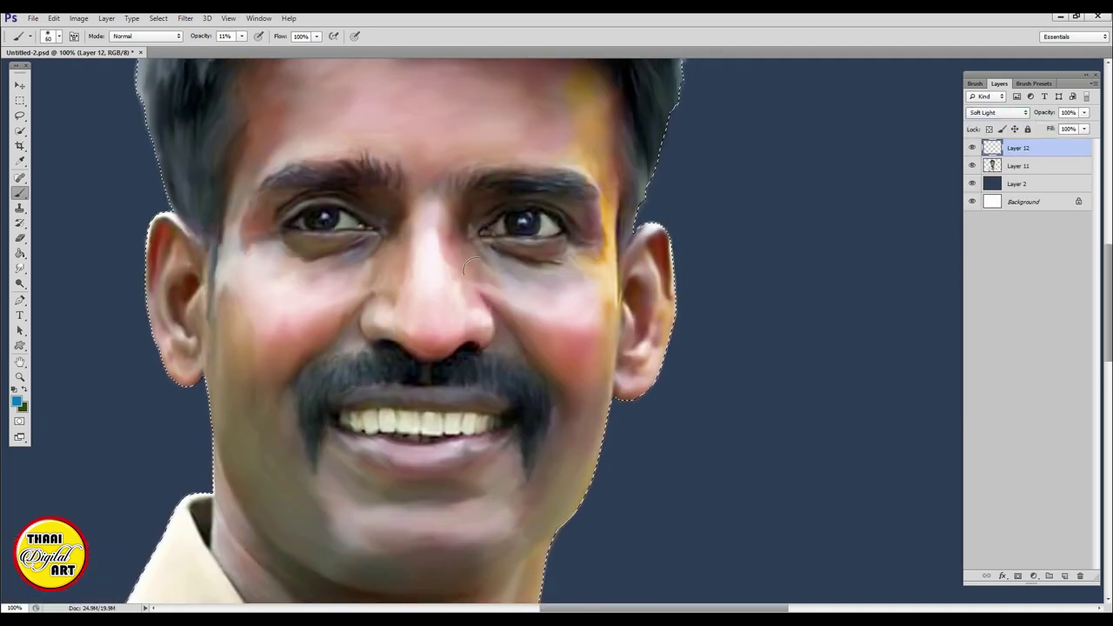
scroll(401, 256, down, 3)
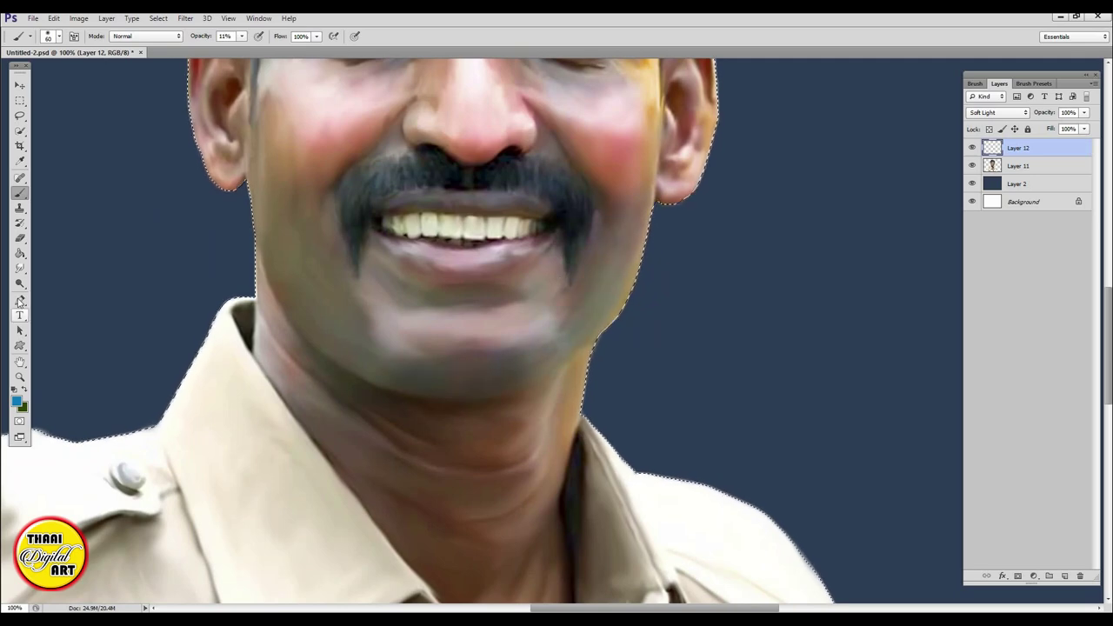
key(bracketright)
key(bracketright)
key(bracketright)
key(bracketright)
key(bracketright)
key(bracketright)
key(e)
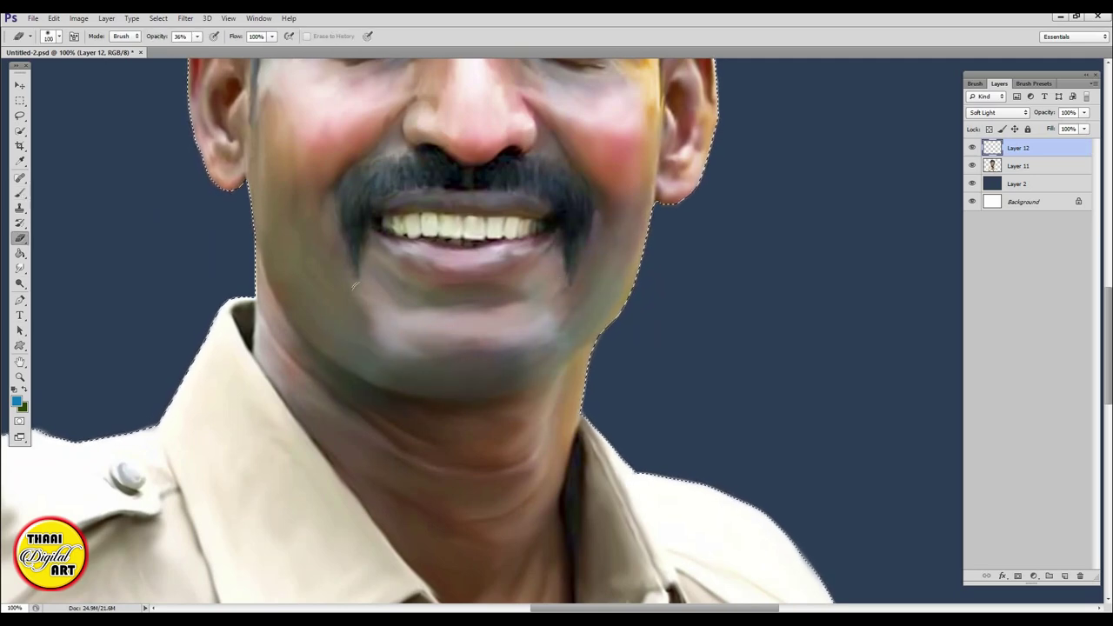
key(b)
scroll(386, 281, up, 2)
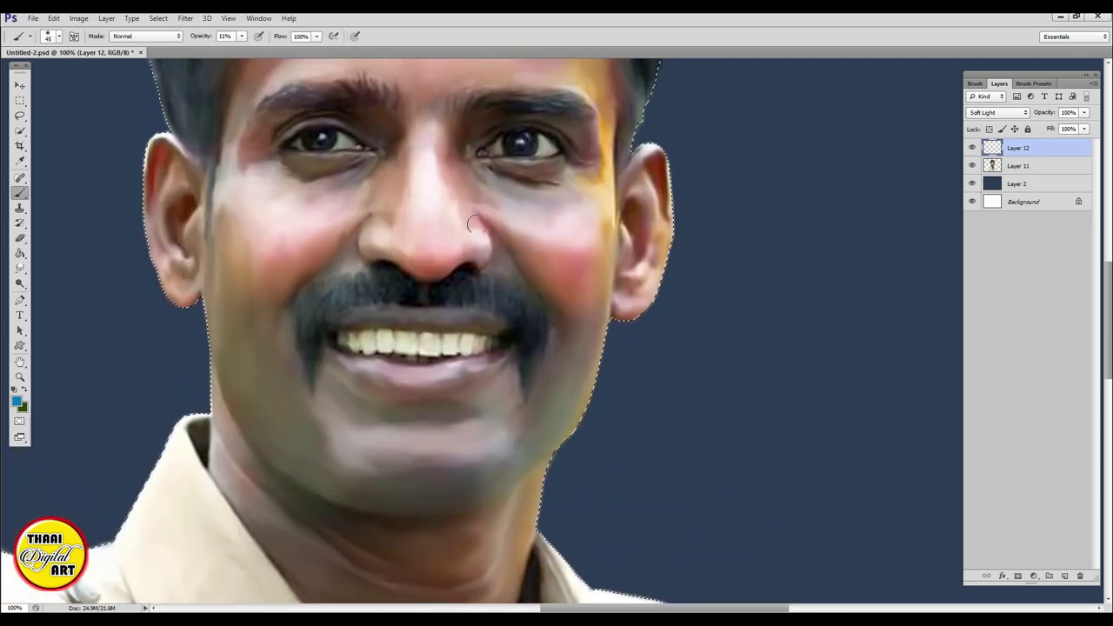
Add a Color-mode layer and glaze a pink skin tint, erasing the excess
click(1064, 575)
click(998, 113)
click(991, 400)
click(15, 401)
click(346, 243)
key(Return)
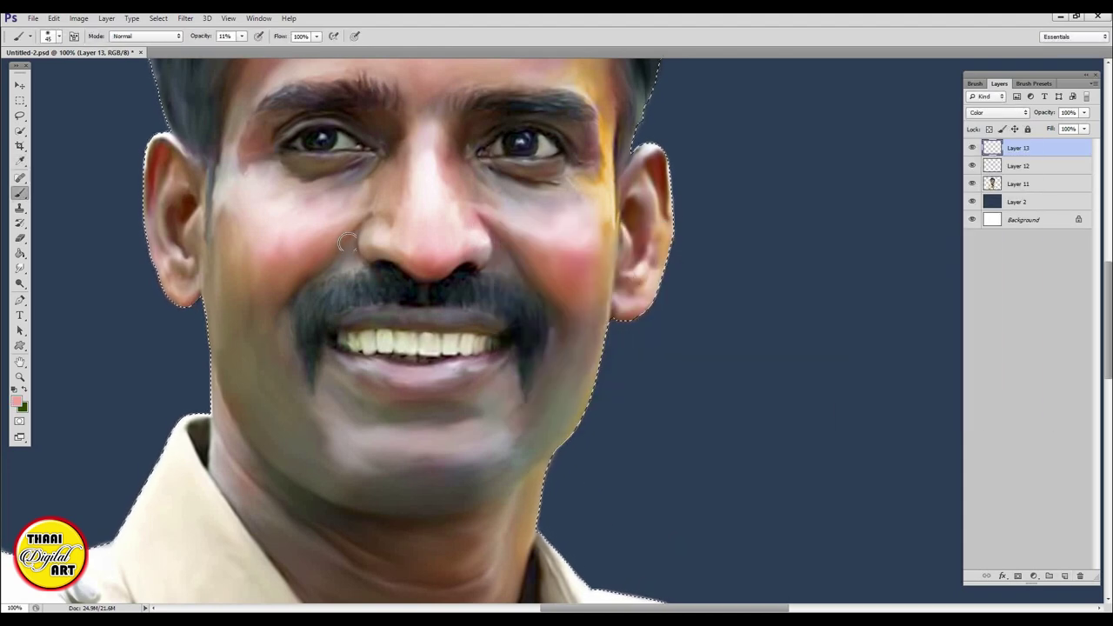
key(e)
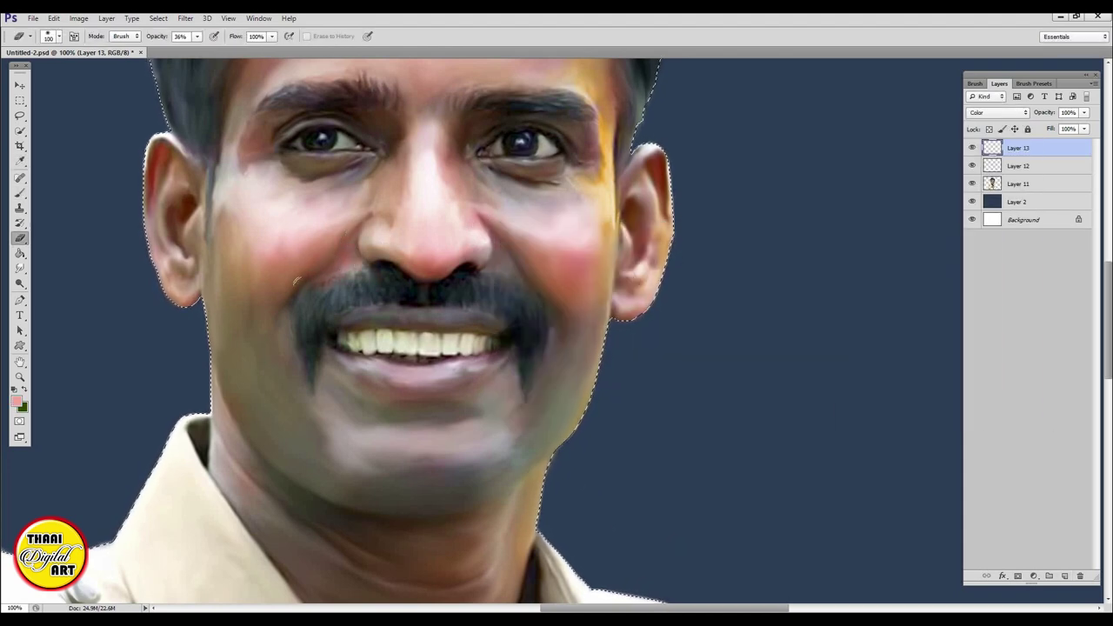
key(b)
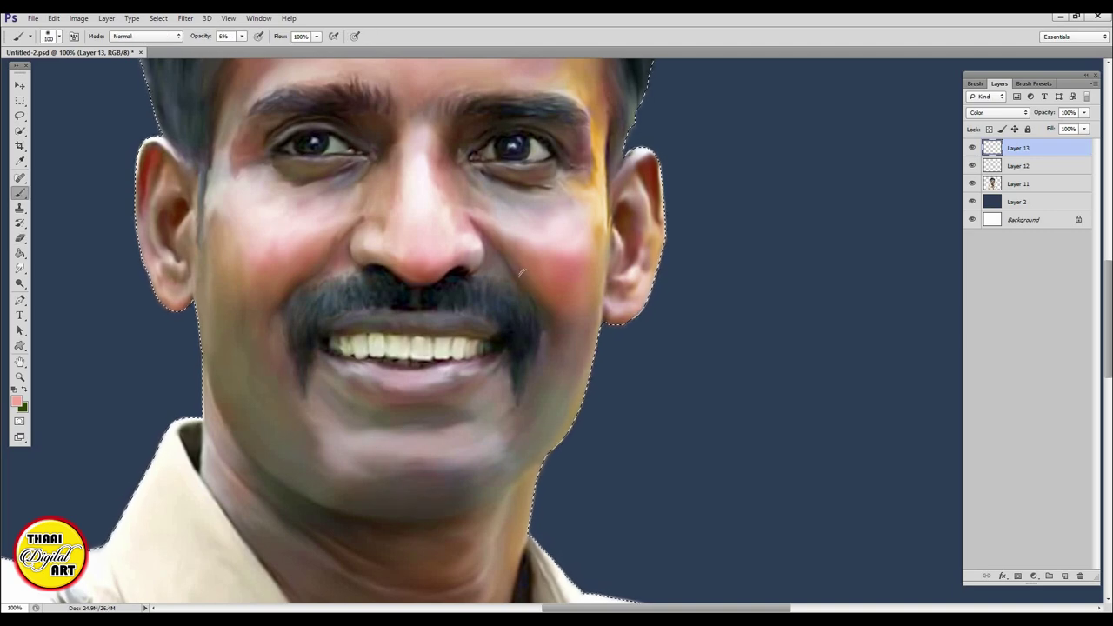
Zoom to the nose and right eye, choose a red tint, and add a red glaze layer
scroll(312, 297, up, 3)
scroll(313, 297, right, 2)
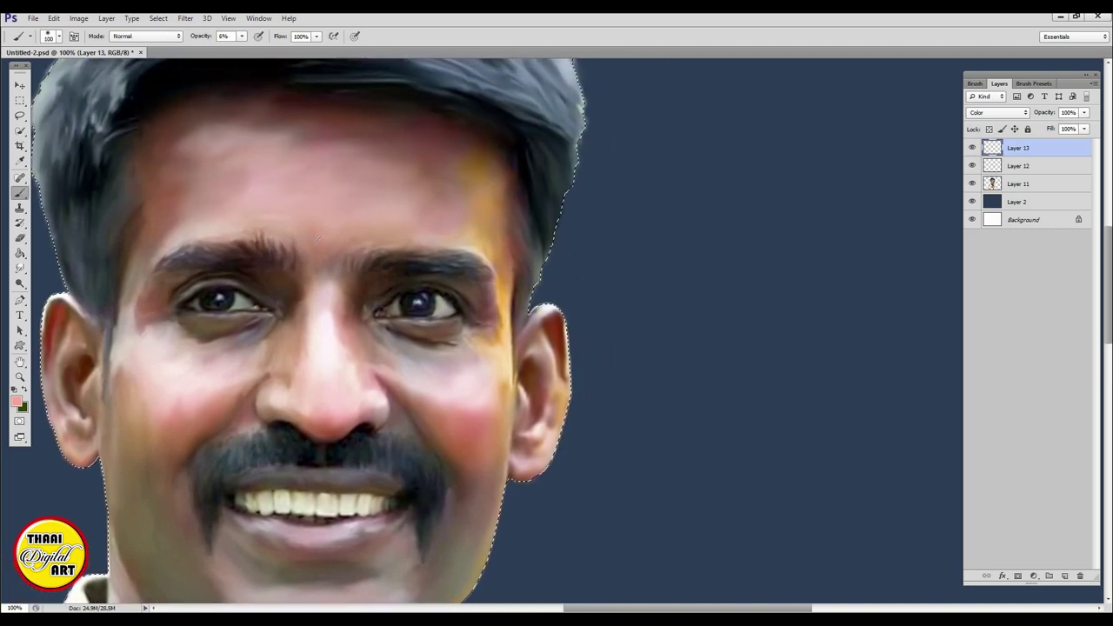
key(ctrl+plus)
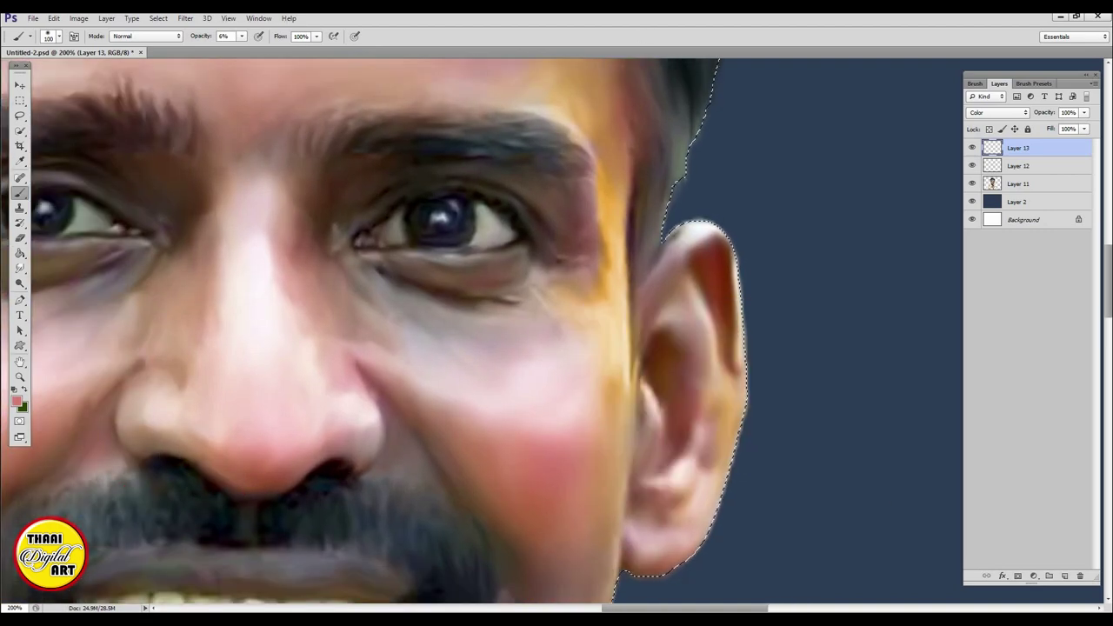
click(16, 401)
click(776, 246)
key(ctrl+shift+alt+n)
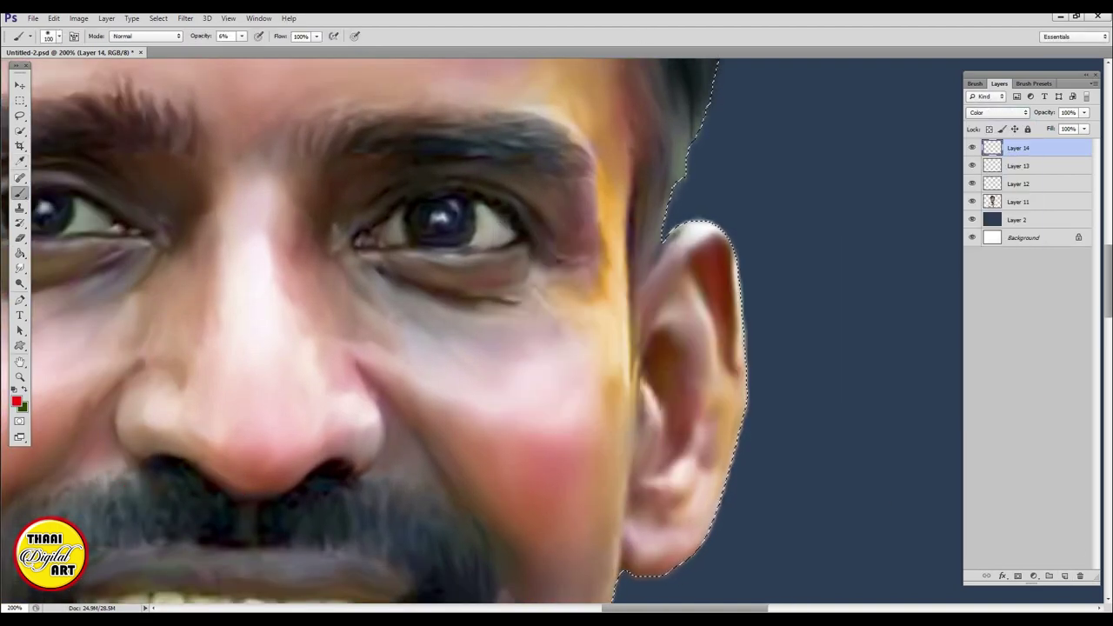
Lower the red glaze layer to 62% opacity and clean it up around the nose, mouth and ear
scroll(325, 185, left, 5)
scroll(324, 185, up, 1)
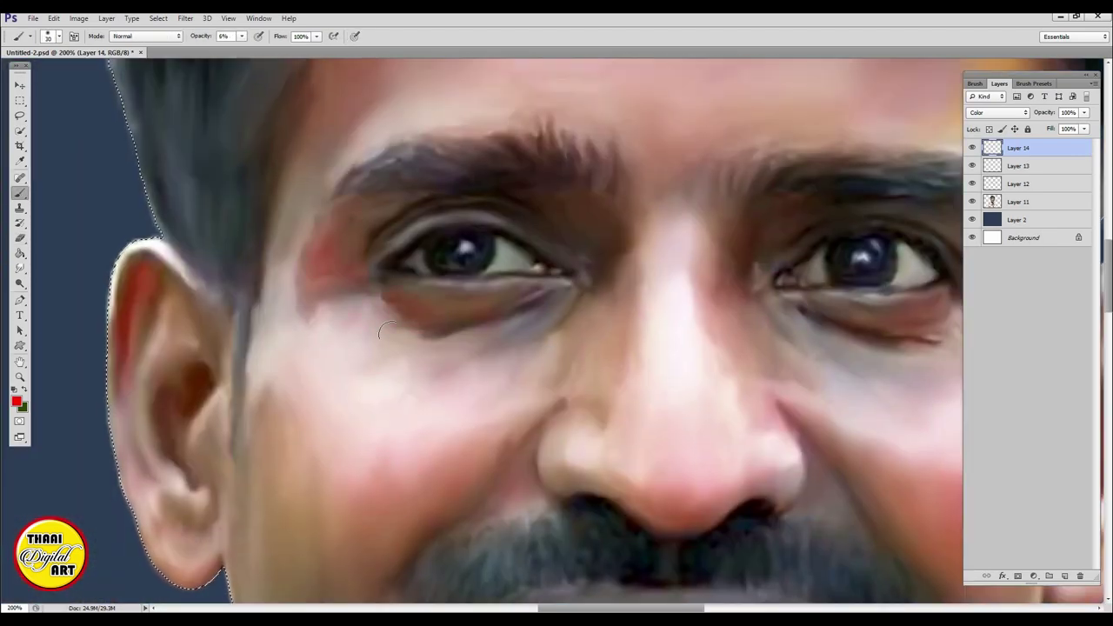
key(ctrl+minus)
scroll(911, 245, down, 1)
scroll(911, 245, right, 2)
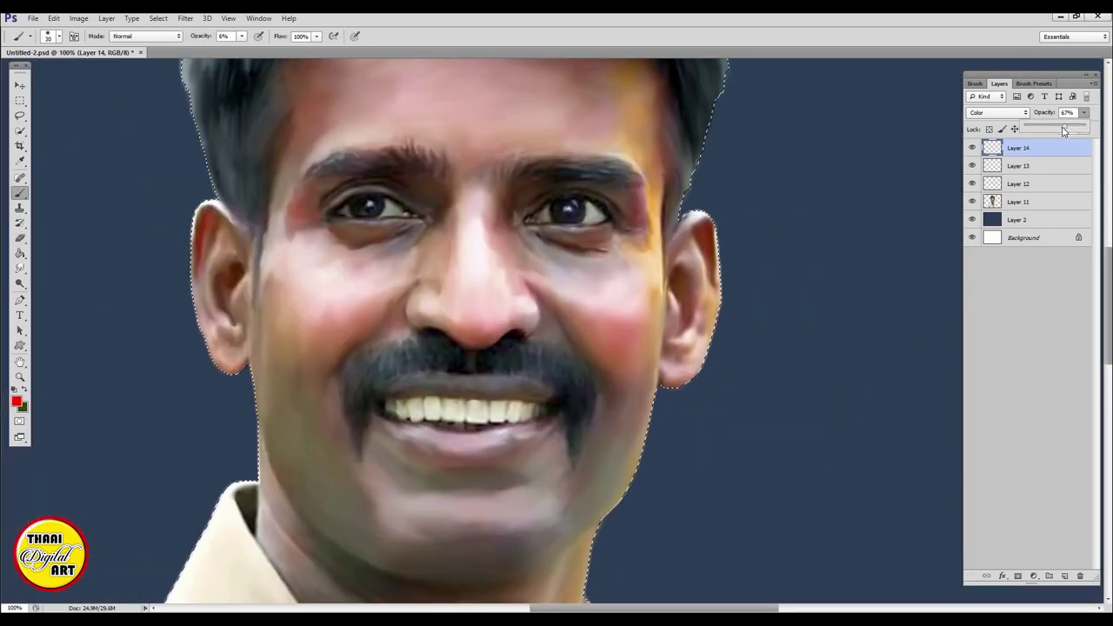
drag(1062, 131, 1059, 130)
key(ctrl+plus)
key(ctrl+plus)
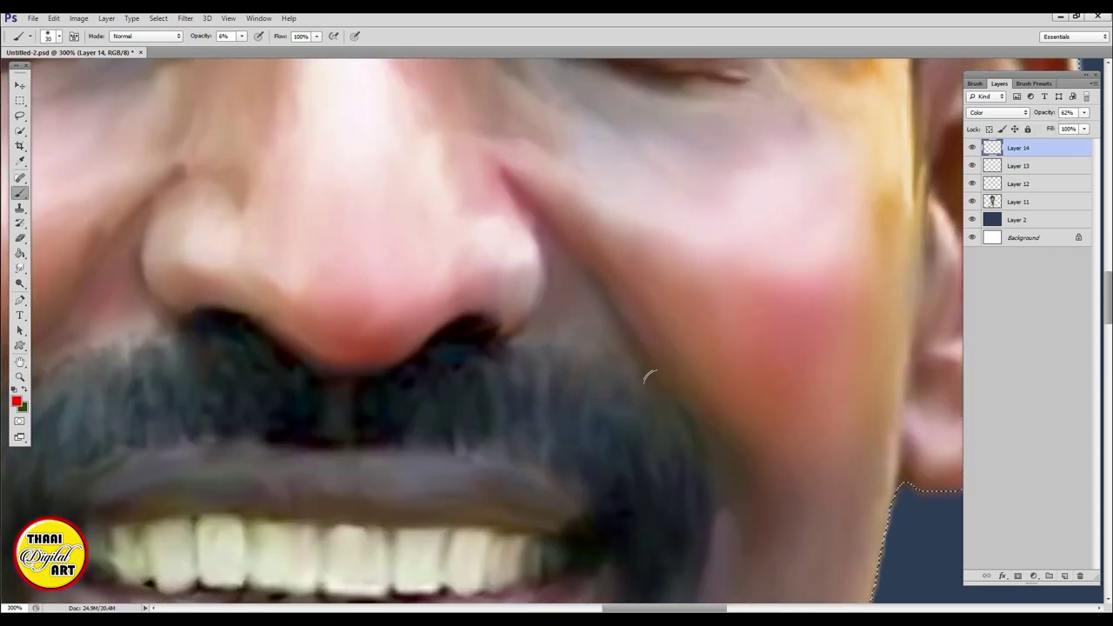
scroll(335, 177, left, 3)
key(ctrl+minus)
scroll(715, 316, left, 1)
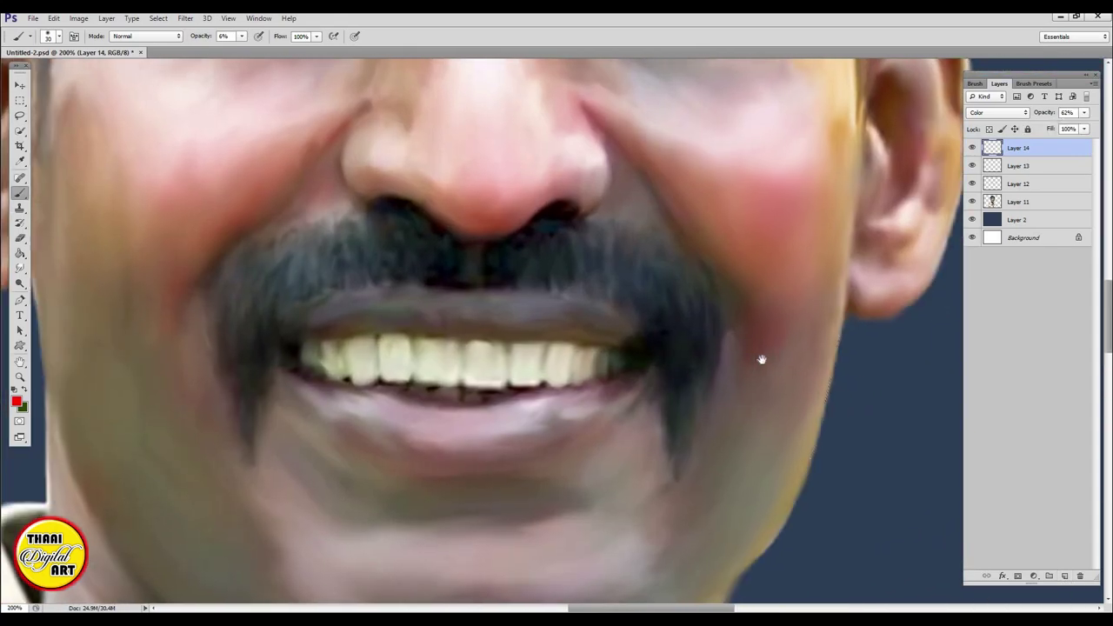
key(e)
key(ctrl+0)
Add a new layer and paint a dark brown glaze at 25% strength
key(ctrl+shift+alt+n)
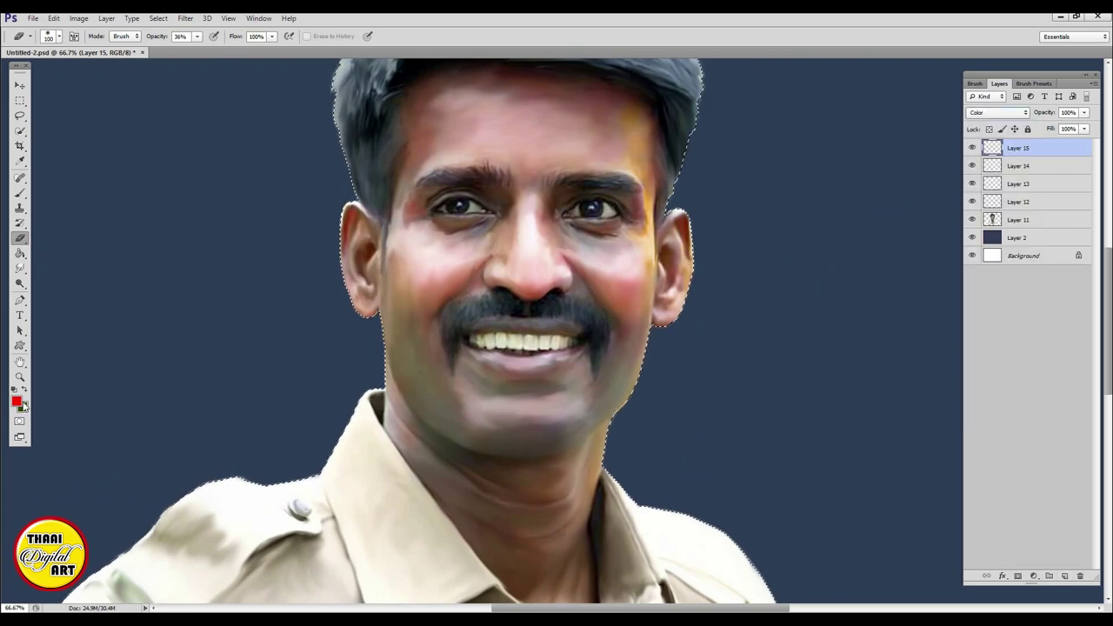
click(15, 400)
click(372, 348)
click(778, 247)
scroll(559, 423, up, 3)
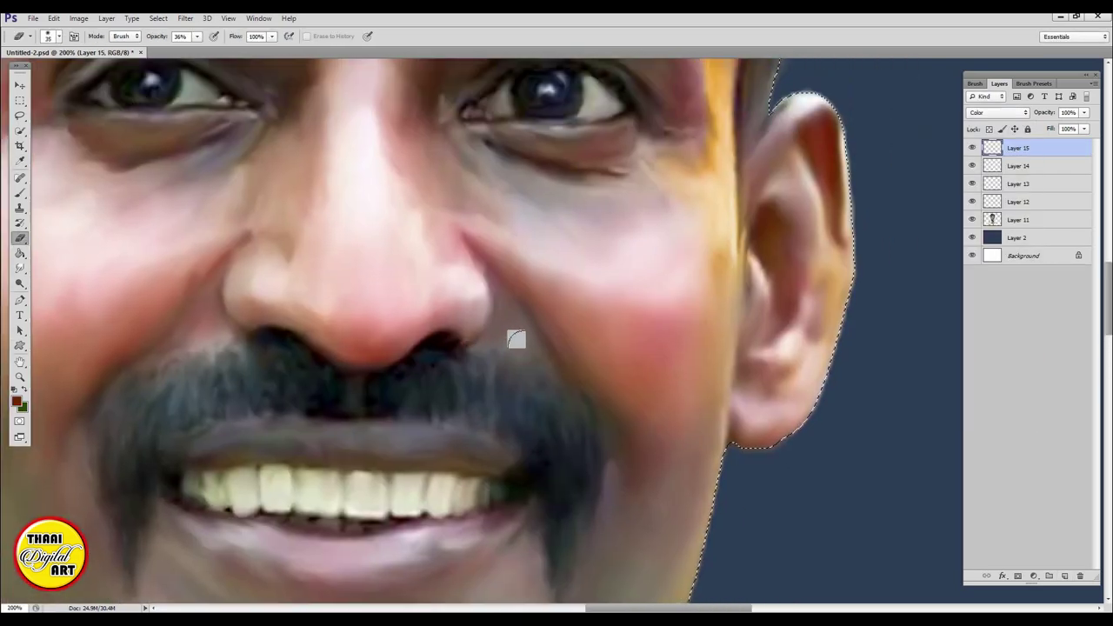
key(b)
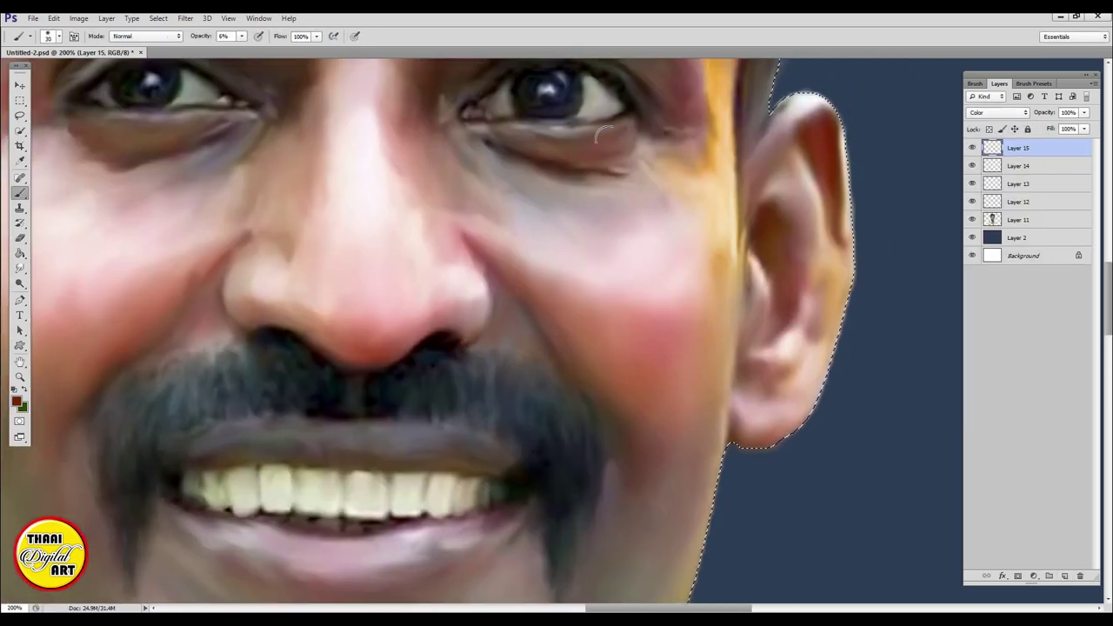
scroll(367, 142, up, 3)
scroll(368, 141, left, 3)
key(2)
key(5)
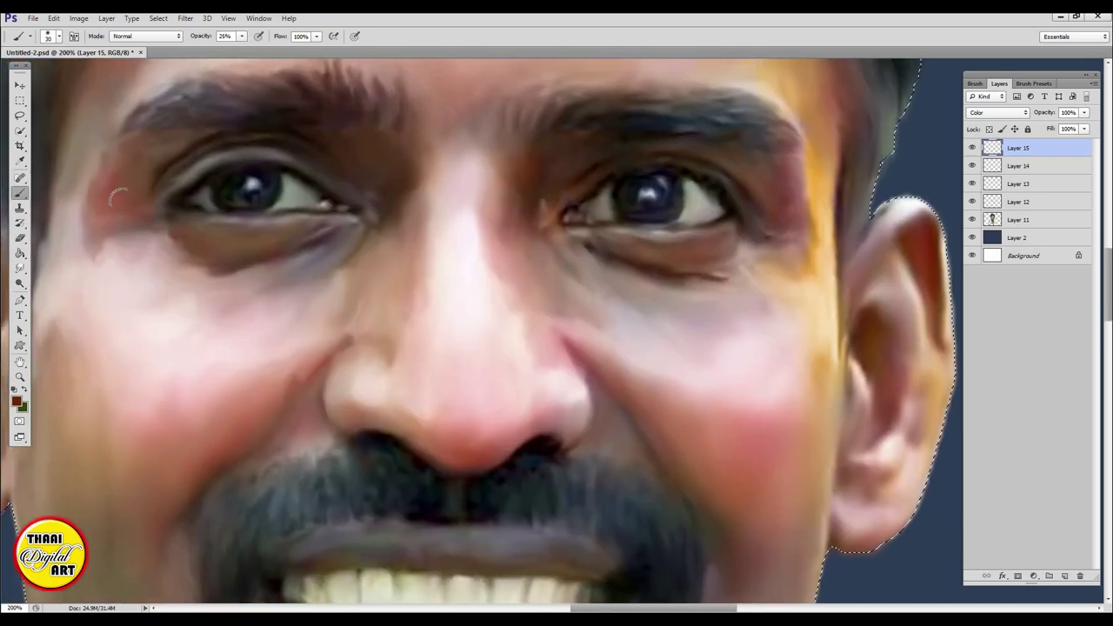
Refine the brown glaze with a 45-size brush and the eraser
scroll(89, 265, down, 2)
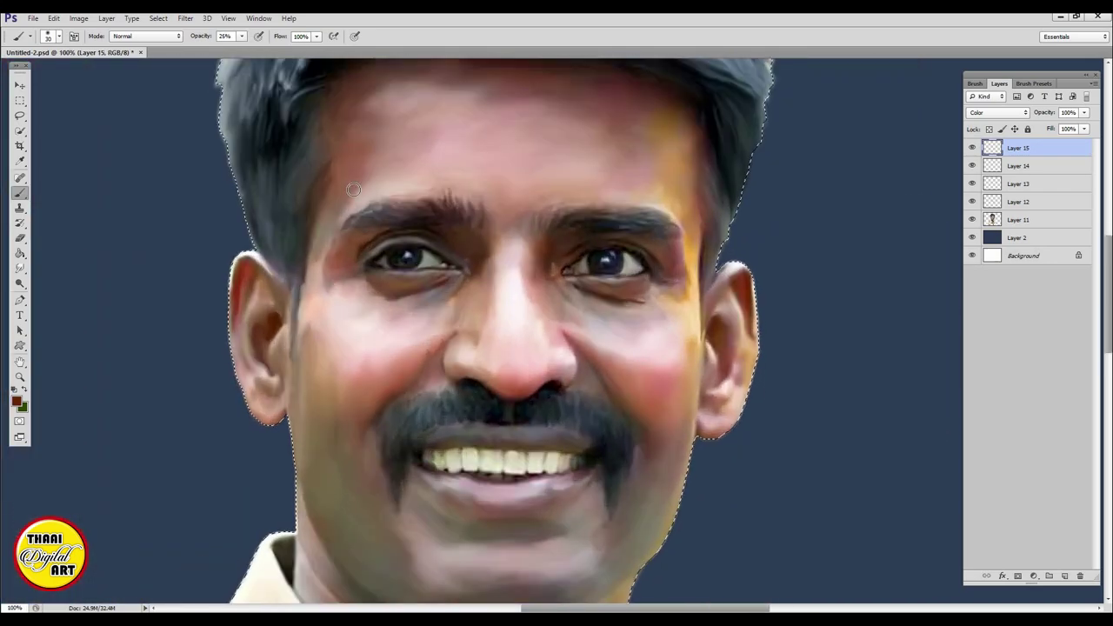
scroll(464, 271, right, 2)
scroll(504, 368, down, 3)
scroll(505, 367, right, 1)
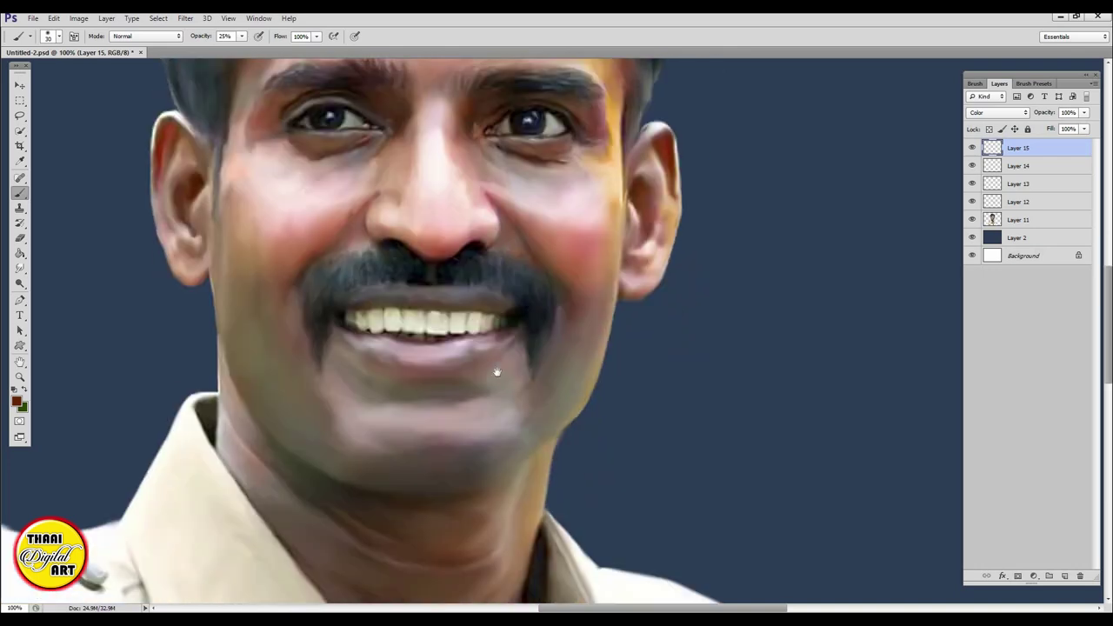
key(bracketright)
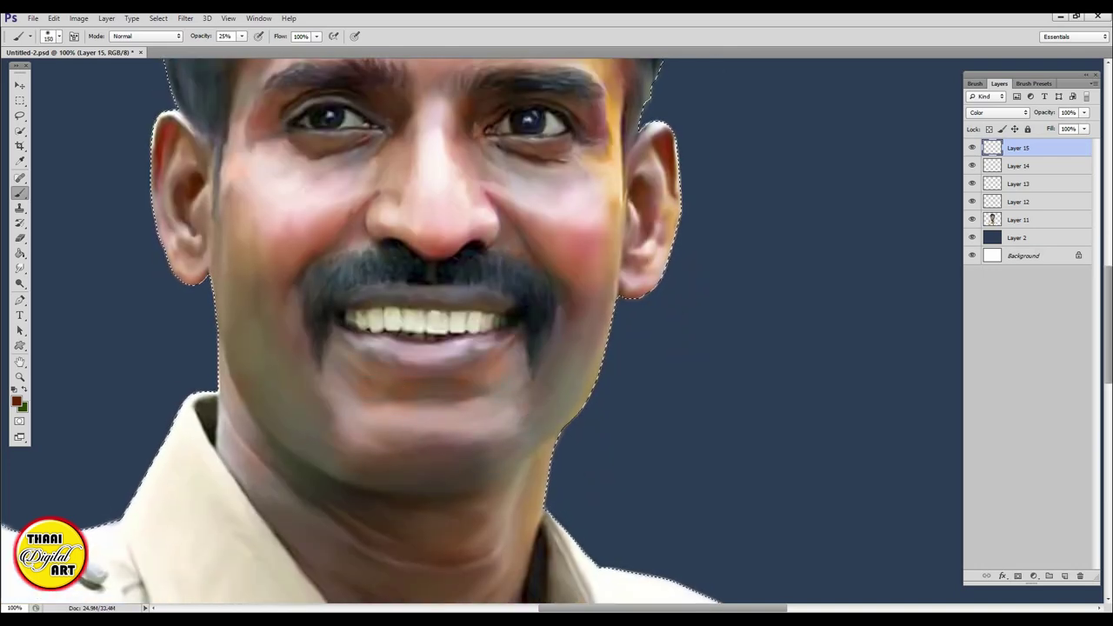
key(e)
key(ctrl+minus)
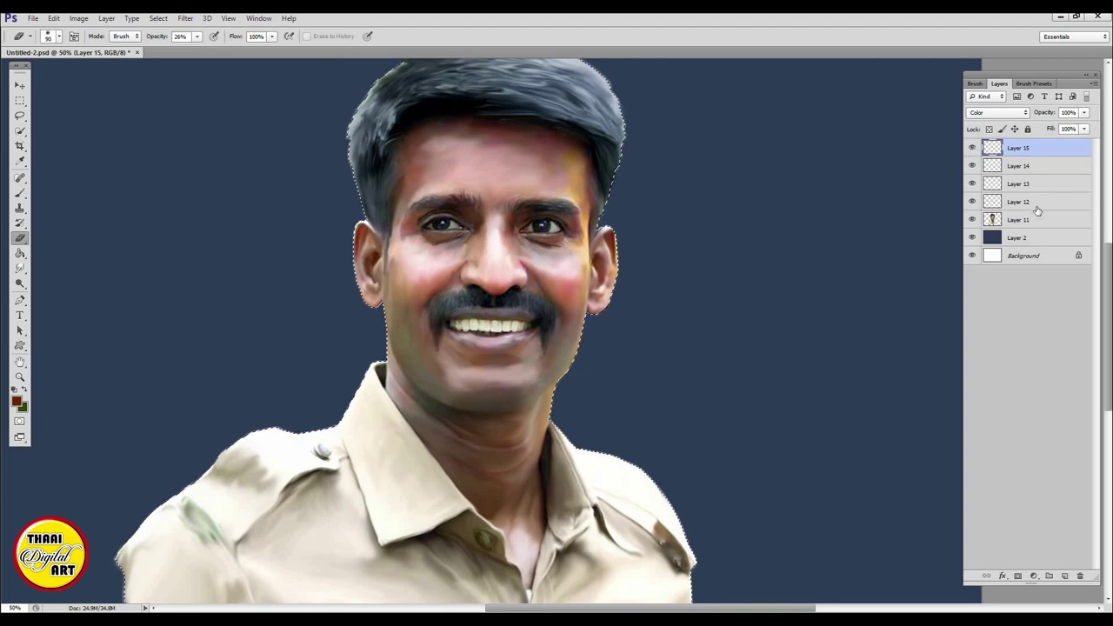
Merge face Layers 11 through 15 into Layer 15
shift+click(1037, 217)
key(ctrl+e)
key(ctrl+plus)
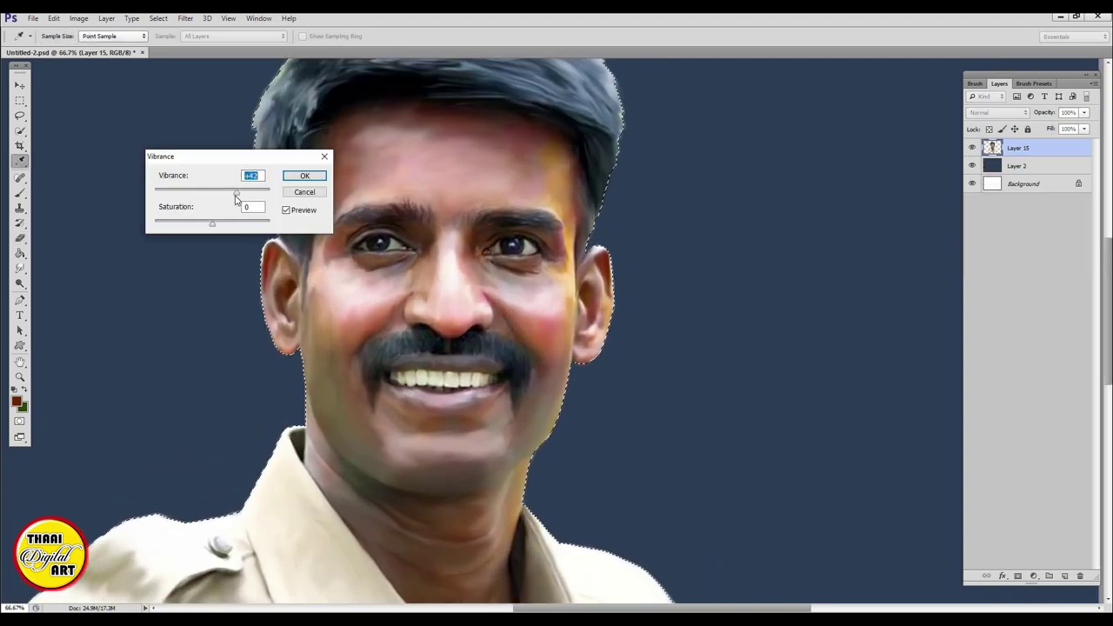
Apply the +42 vibrance boost and add a new empty layer
key(Return)
key(ctrl+shift+alt+n)
key(ctrl+minus)
Glaze the face with a light skin tone on a Color-mode layer, erasing the excess
click(16, 401)
click(527, 288)
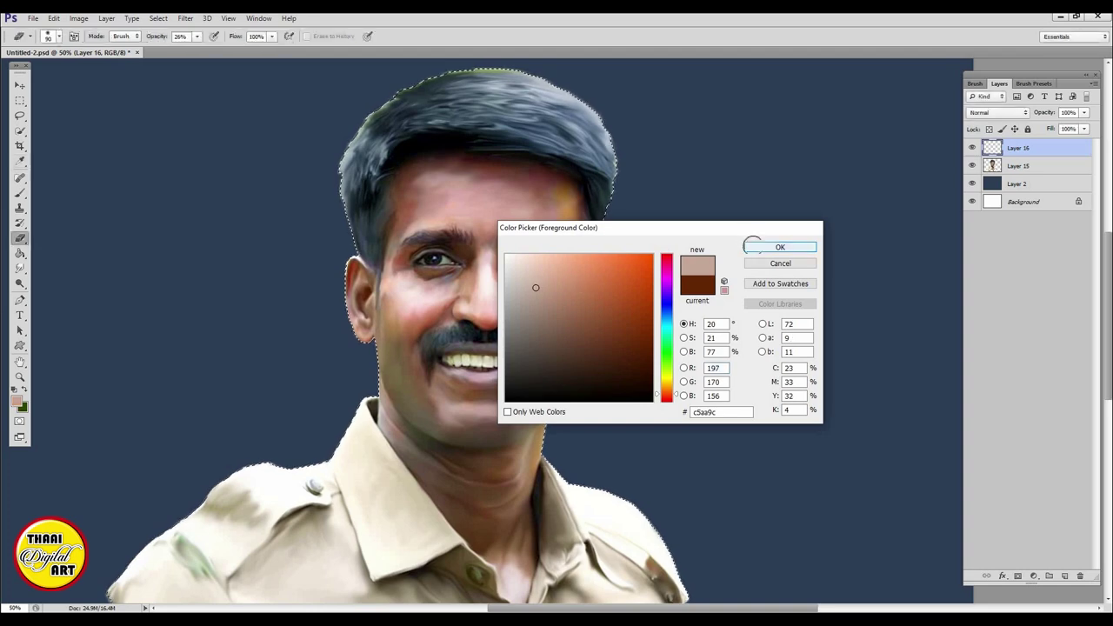
click(779, 246)
click(998, 112)
click(991, 404)
key(ctrl+plus)
key(ctrl+plus)
click(19, 193)
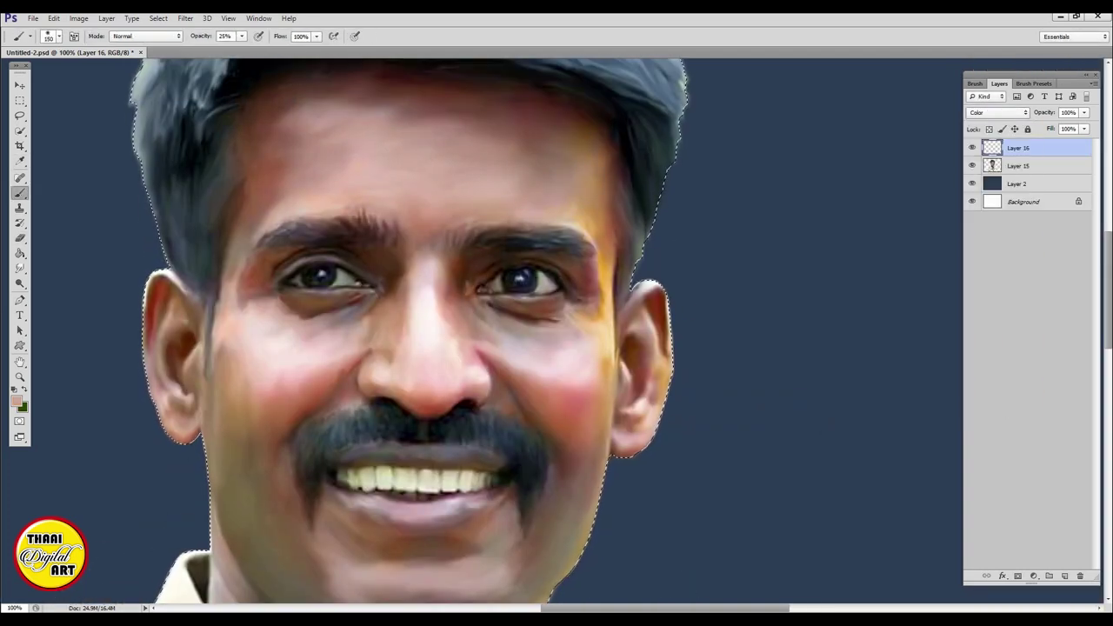
key(e)
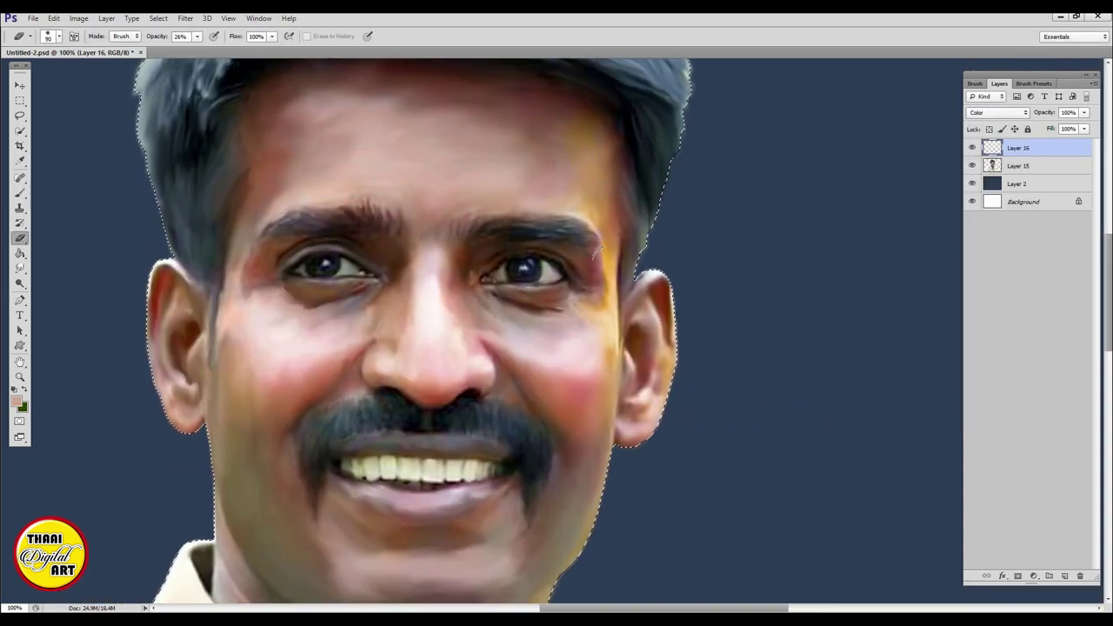
scroll(669, 352, down, 3)
key(ctrl+minus)
Set Layer 15's Levels midtone to 0.86, skipping Brightness/Contrast
click(1017, 165)
key(ctrl+l)
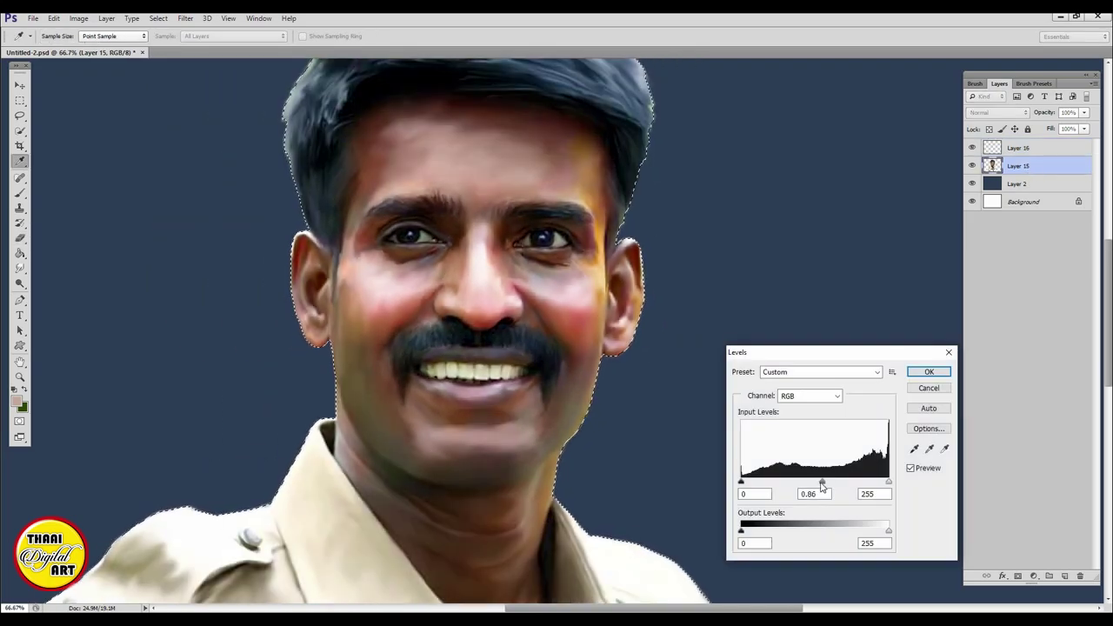
click(928, 372)
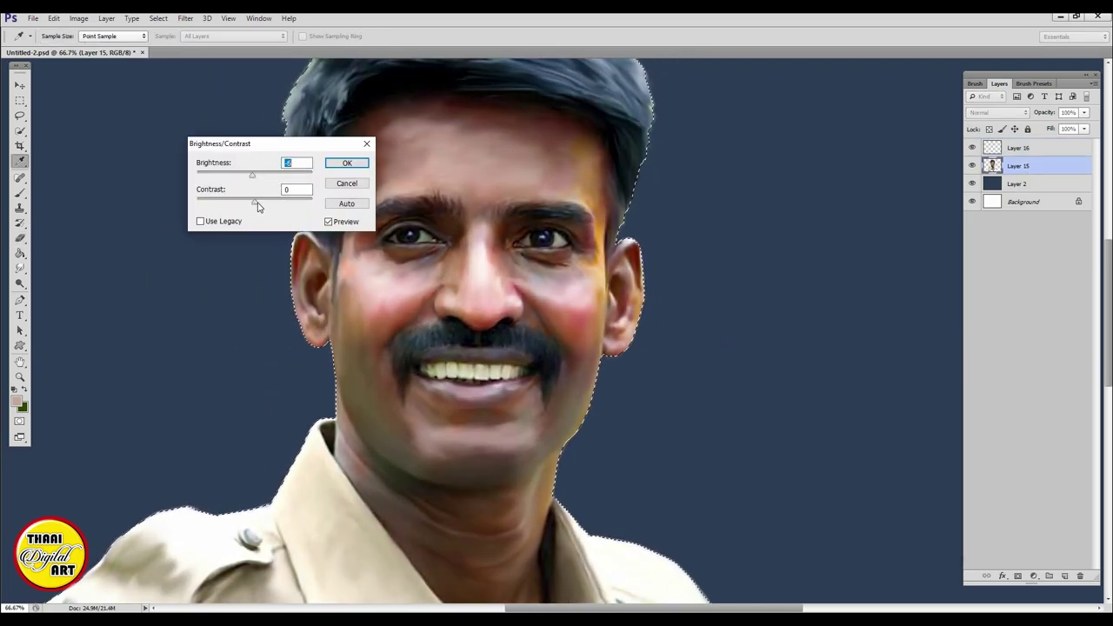
key(Escape)
key(ctrl+plus)
key(ctrl+plus)
key(ctrl+minus)
Add an Overlay-mode layer and pick a light highlight colour
key(ctrl+shift+alt+n)
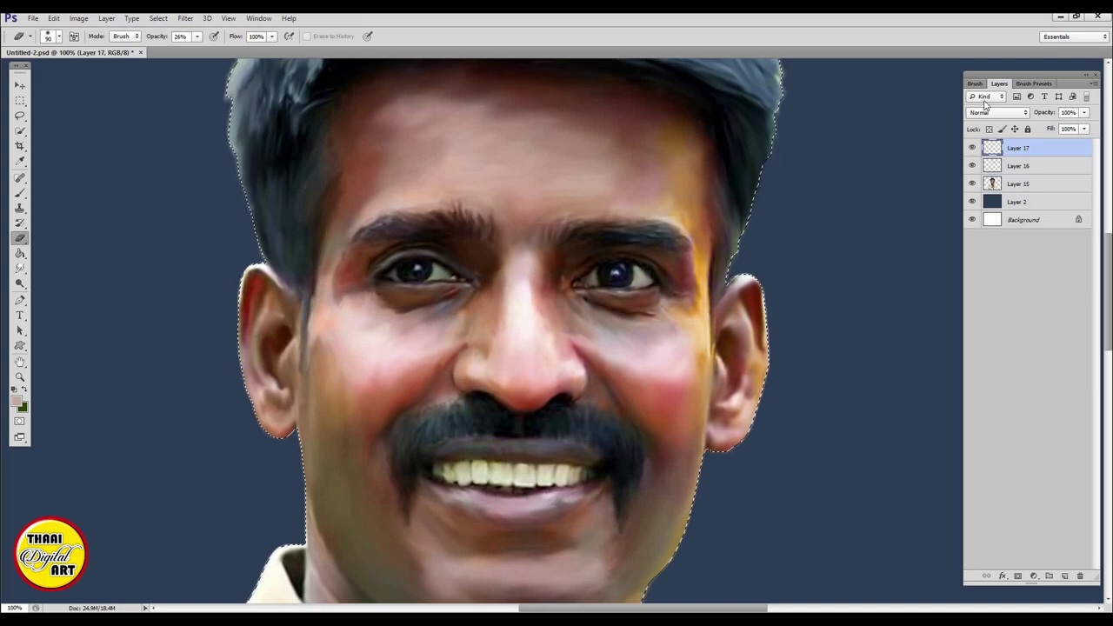
click(998, 112)
click(991, 261)
key(b)
click(18, 401)
click(777, 246)
Brighten the eye and front teeth with a 16%-strength, size-20 brush
key(ctrl+plus)
key(ctrl+plus)
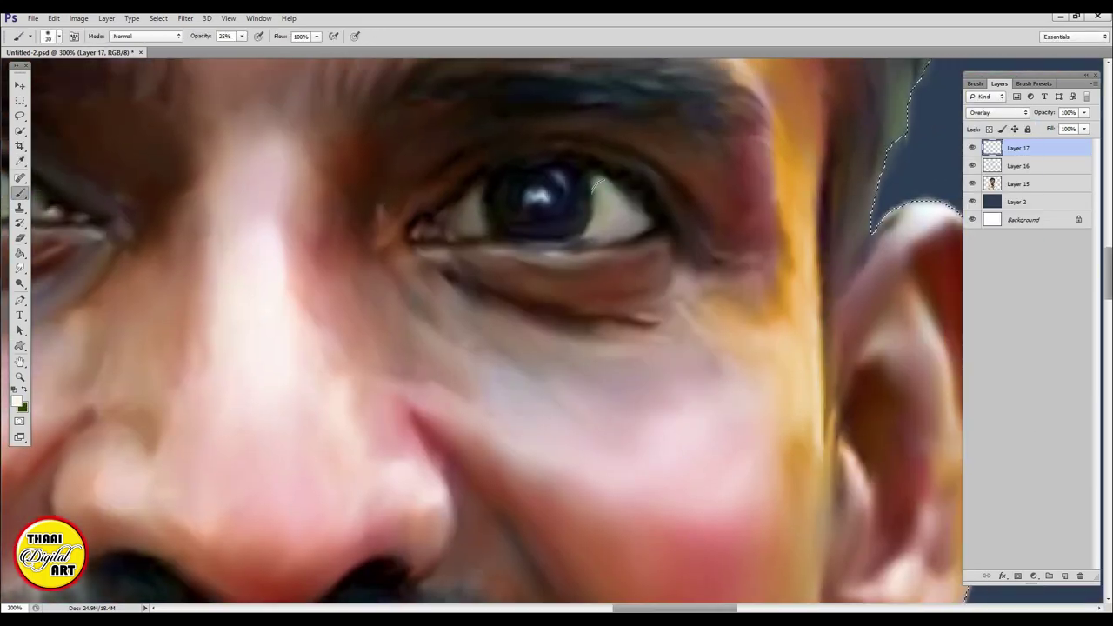
key(1)
key(6)
key(bracketleft)
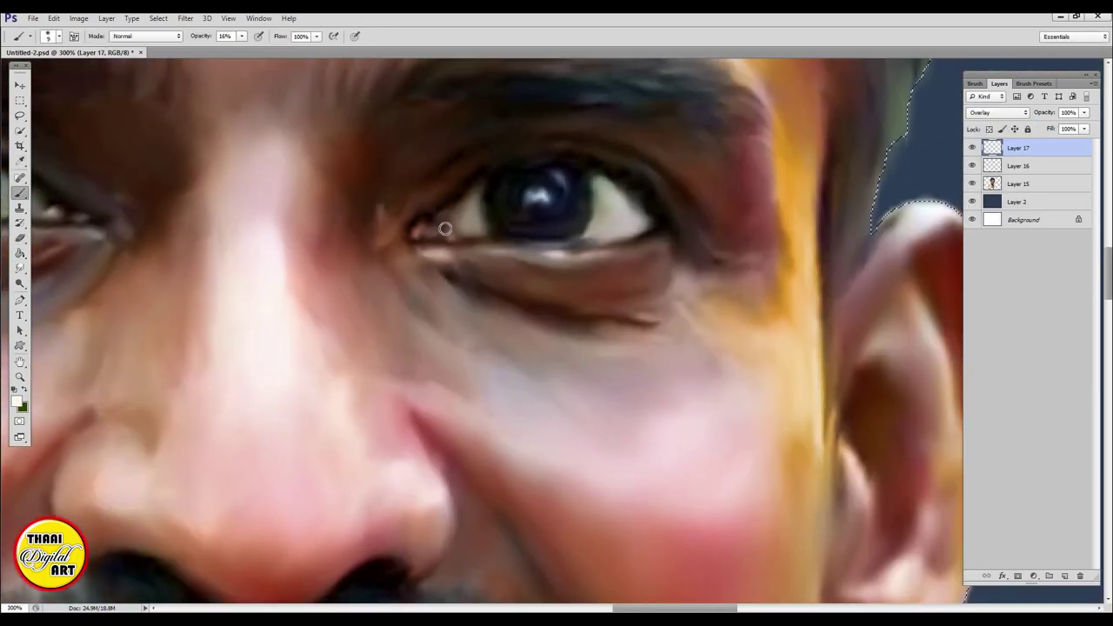
drag(445, 229, 610, 233)
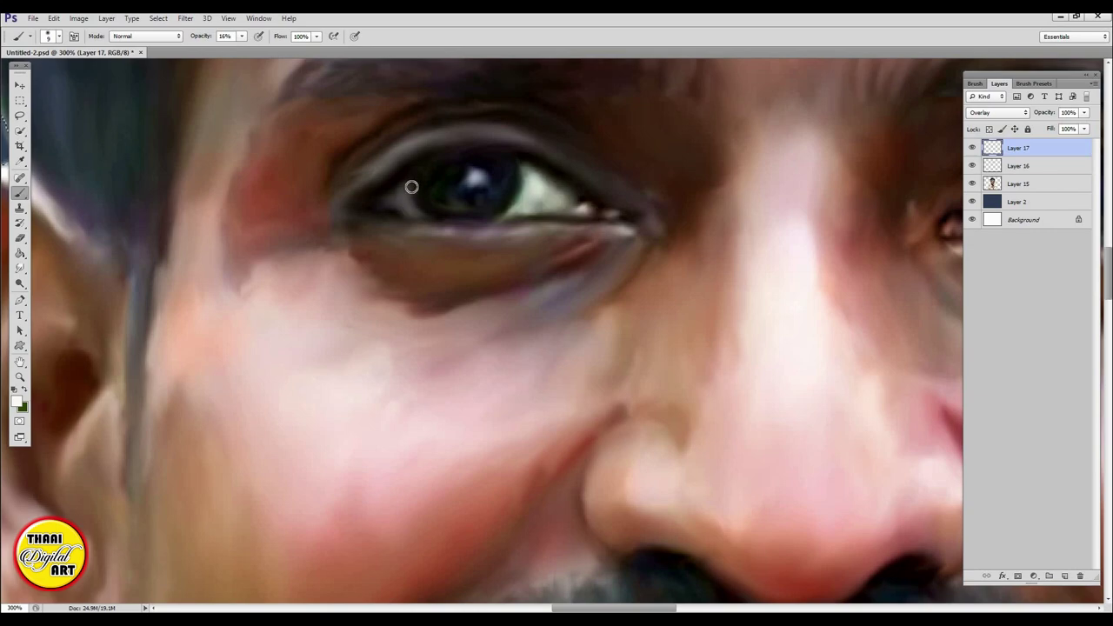
scroll(461, 130, down, 2)
scroll(569, 372, down, 5)
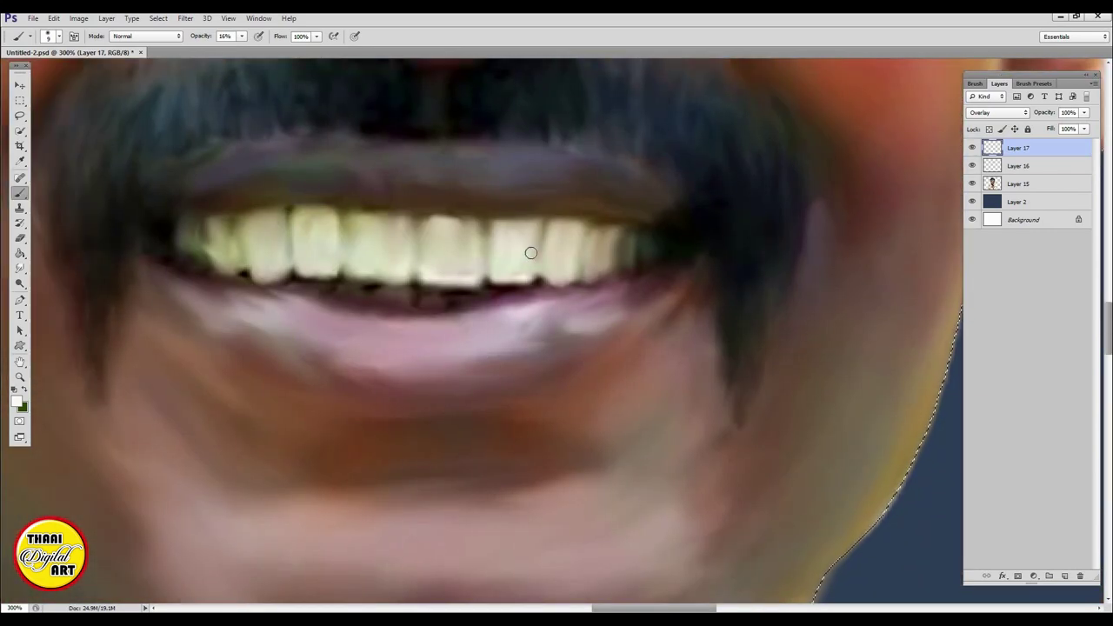
drag(269, 261, 265, 233)
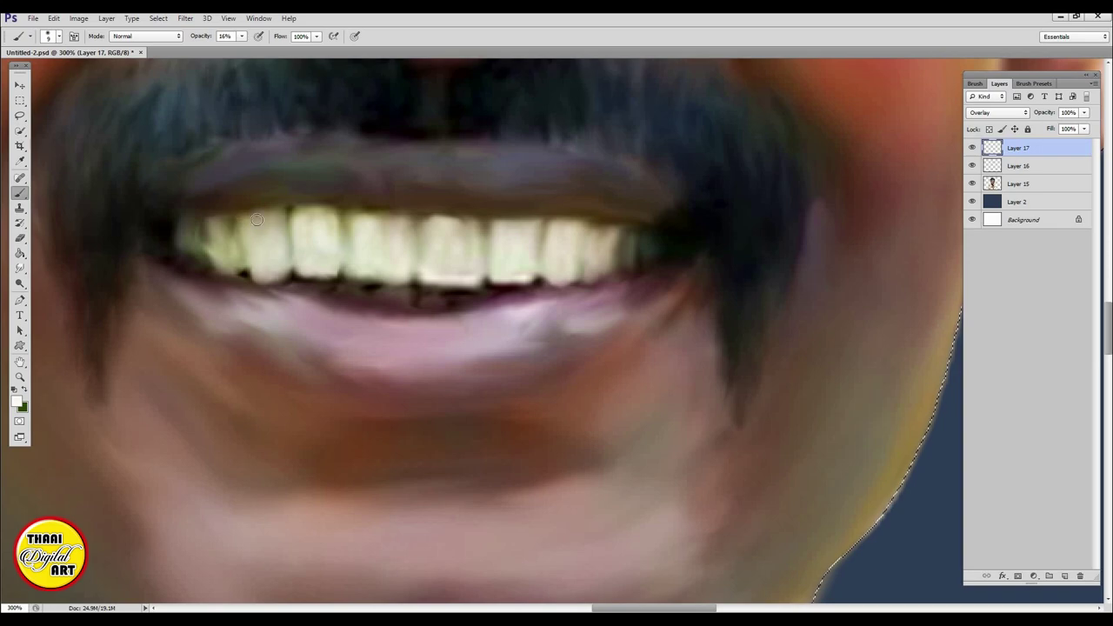
scroll(585, 342, down, 3)
Refine the soft facial highlights, alternating brush and eraser with a larger brush
key(ctrl+minus)
key(ctrl+minus)
key(ctrl+minus)
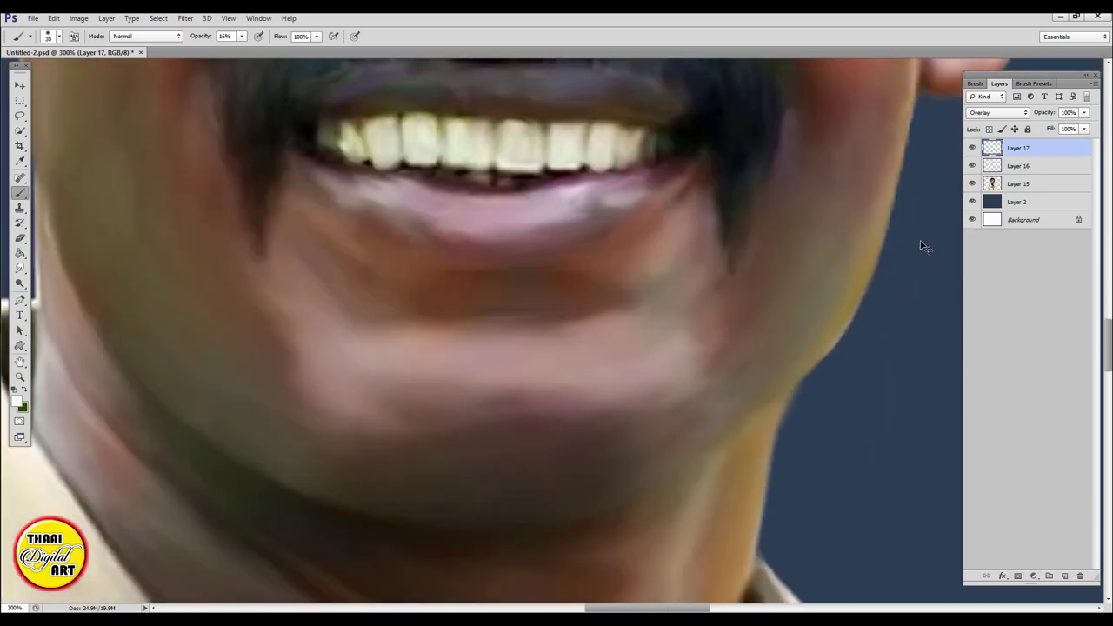
key(e)
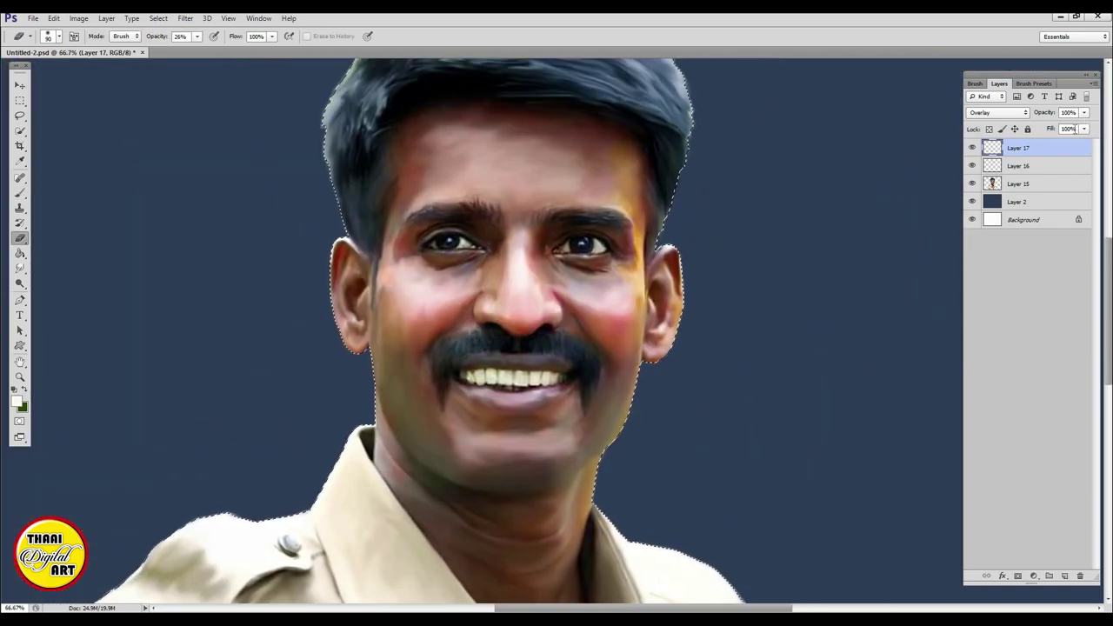
key(b)
scroll(608, 392, up, 3)
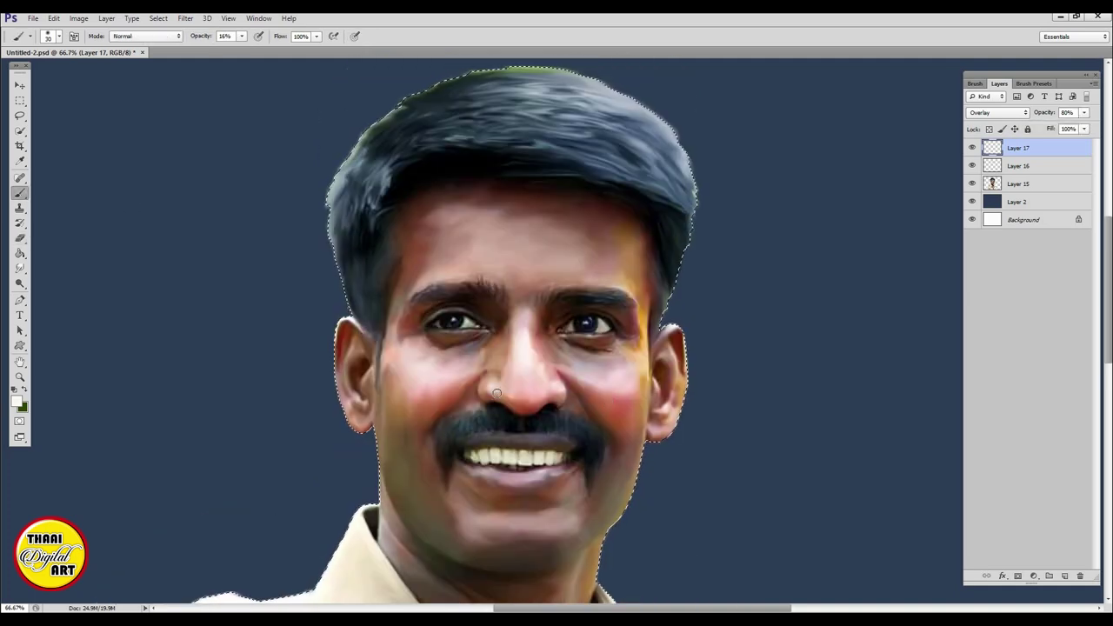
scroll(631, 388, down, 1)
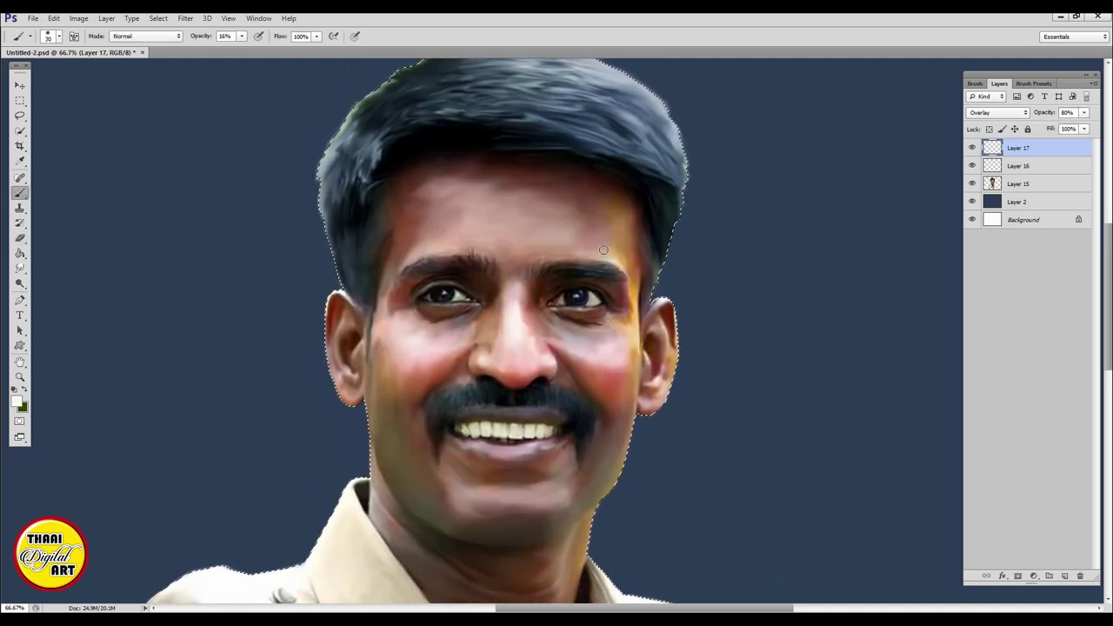
key(bracketright)
key(bracketright)
key(bracketright)
key(e)
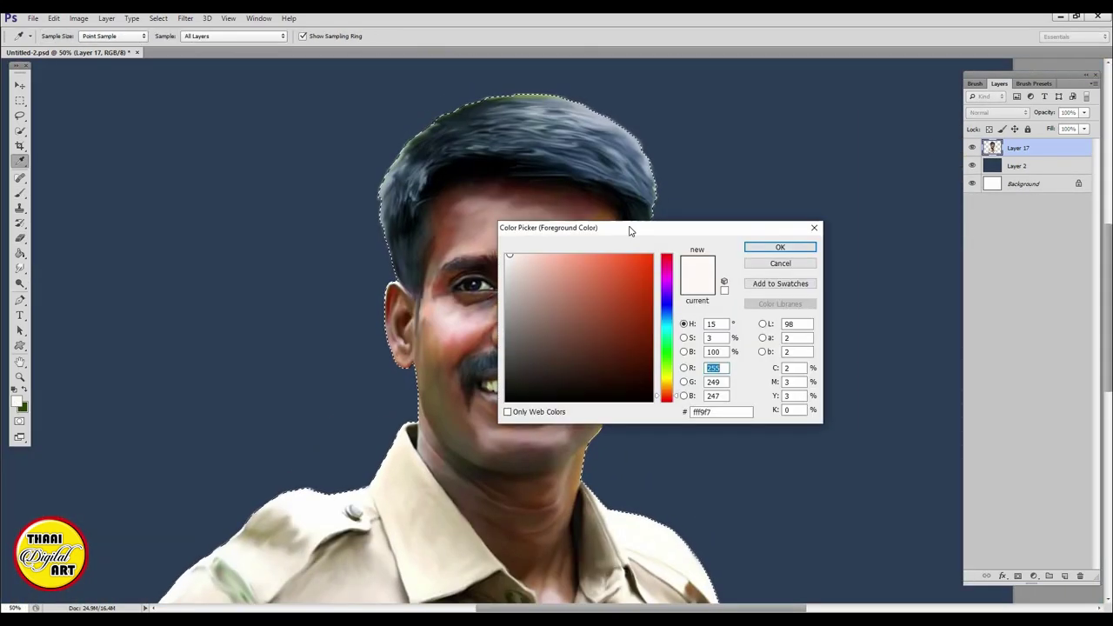
Add an Overlay layer, merge it with Layer 17, and save the document
click(1049, 576)
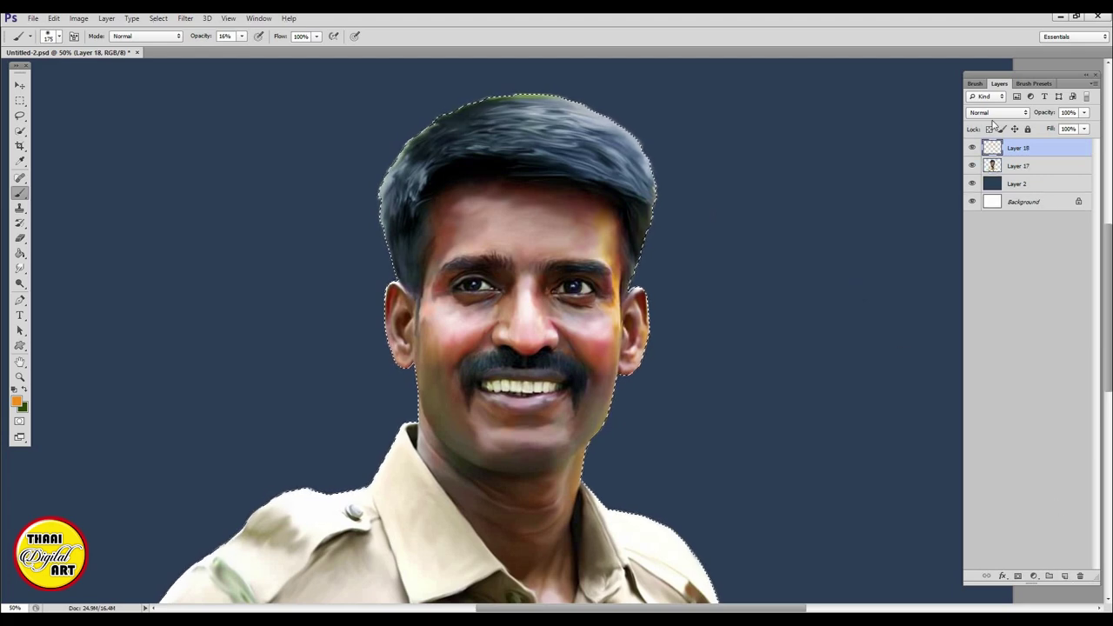
key(shift+alt+o)
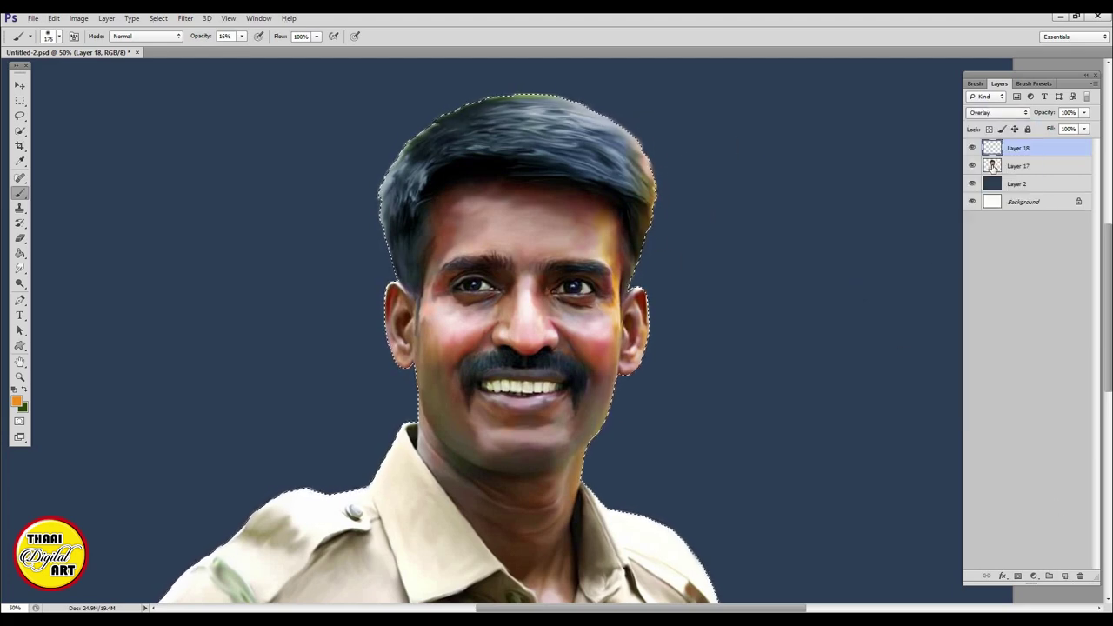
shift+click(992, 167)
key(ctrl+e)
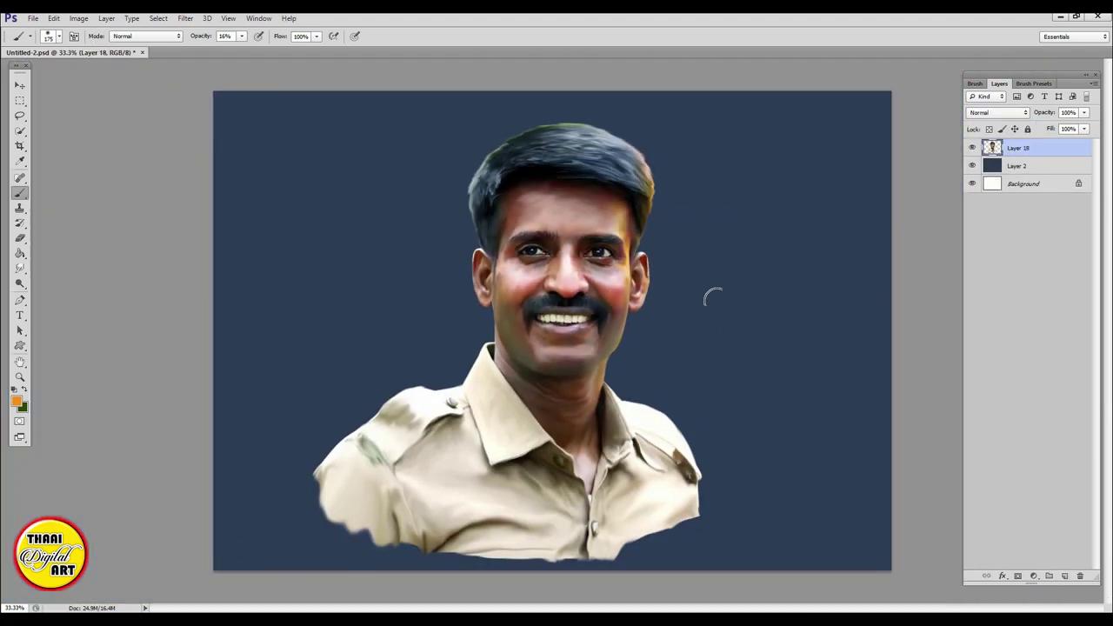
key(ctrl+s)
Fade the lower shirt into the background with a 500-size eraser
key(e)
key(bracketright)
key(bracketright)
key(bracketright)
drag(296, 517, 418, 500)
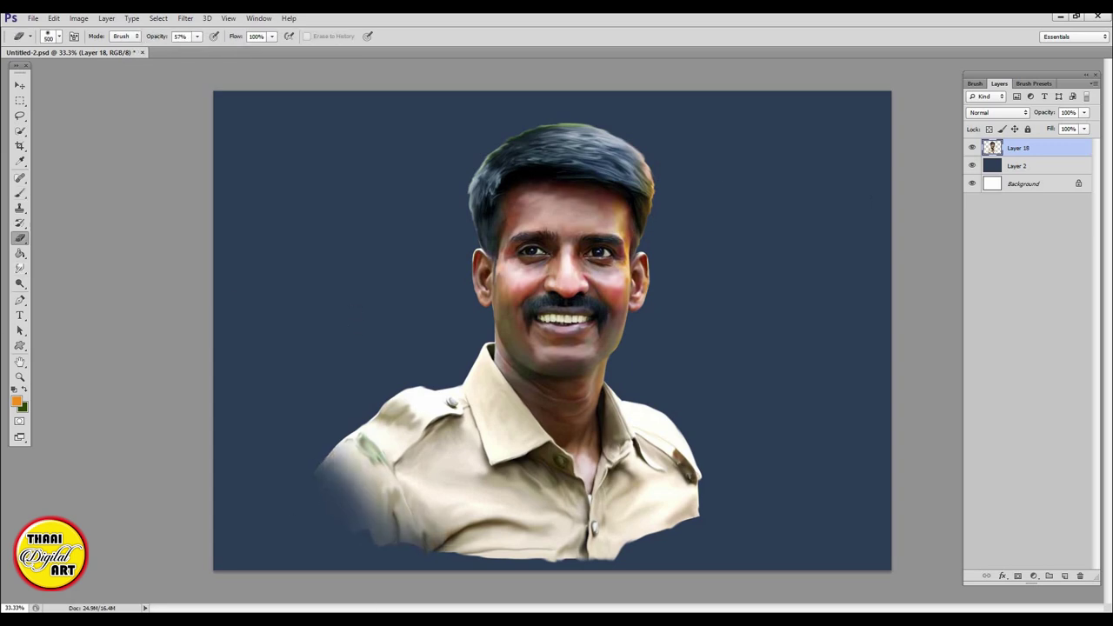
drag(609, 508, 365, 487)
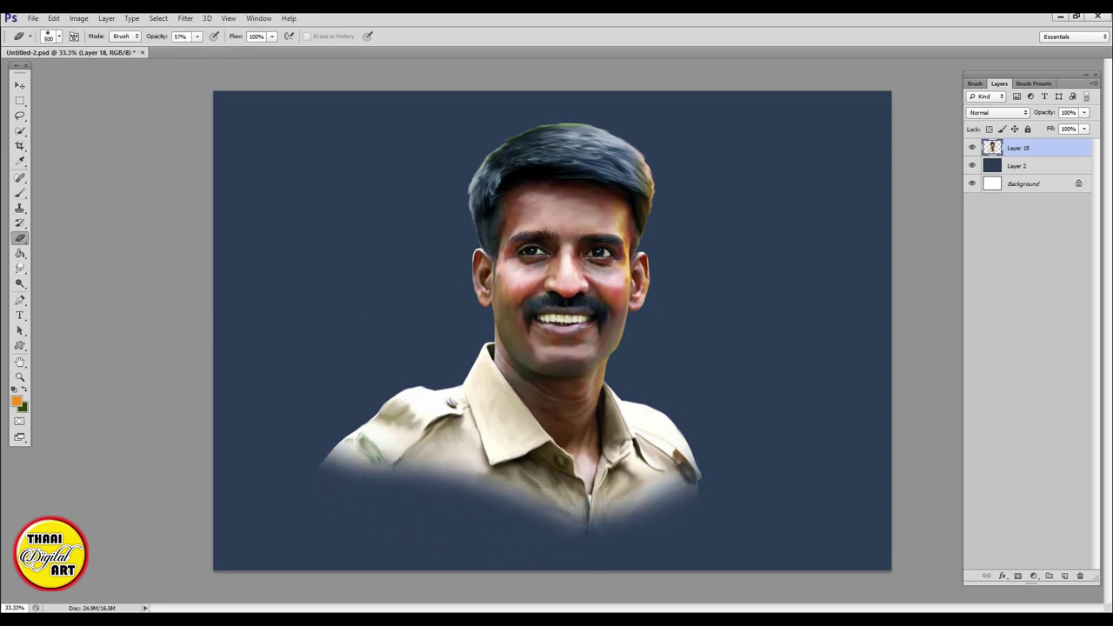
Scale the portrait up to about 105% and commit the transform
key(v)
drag(574, 512, 698, 485)
key(ctrl+t)
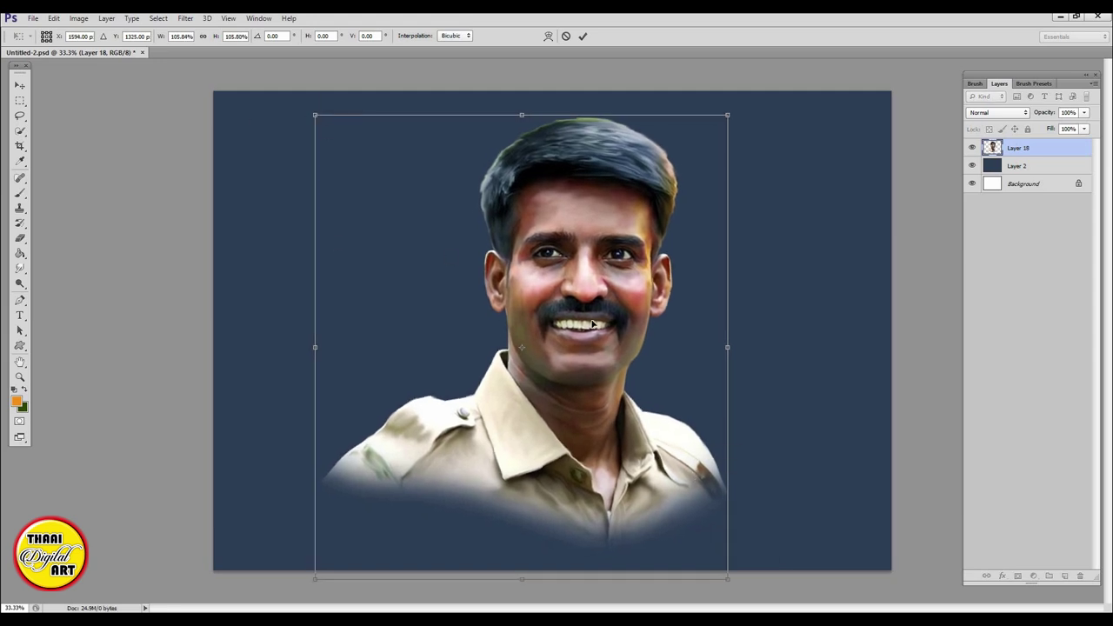
key(Return)
ctrl+click(1049, 575)
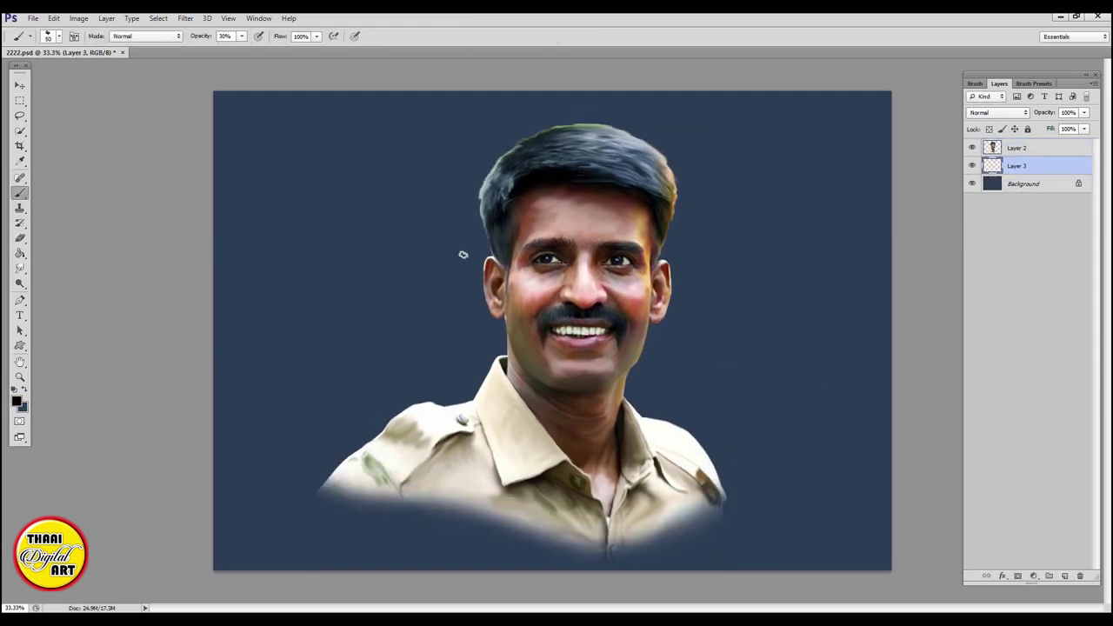
Paint dark smoke strokes around both sides of the head
drag(487, 382, 408, 243)
drag(643, 252, 748, 434)
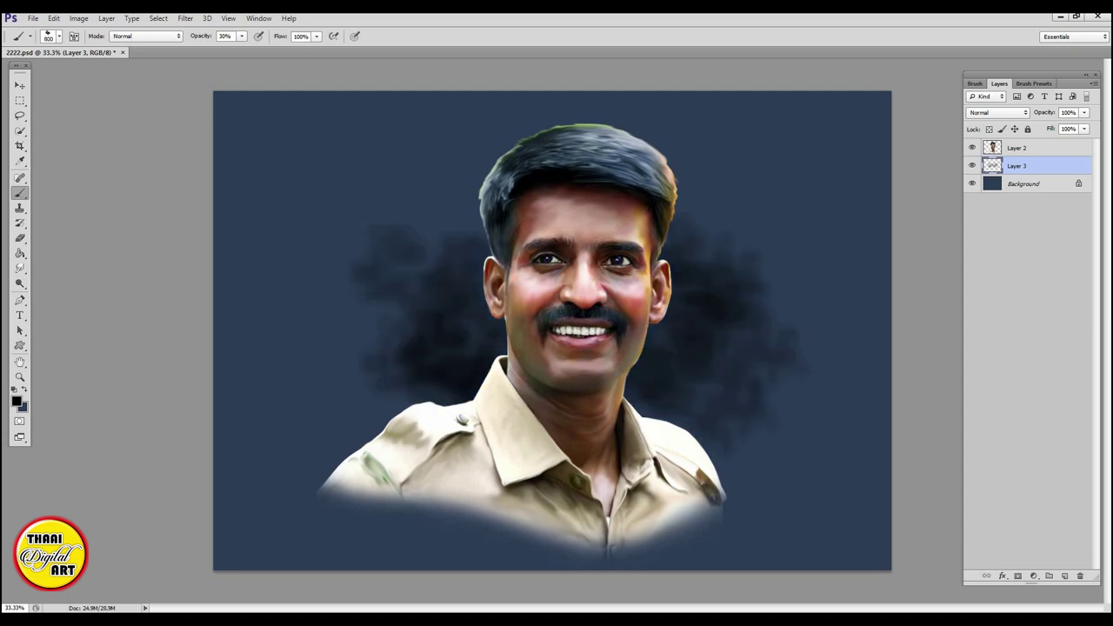
drag(461, 157, 383, 417)
drag(626, 382, 704, 426)
Sample a pale colour and paint clouds along the bottom around the uniform
key(i)
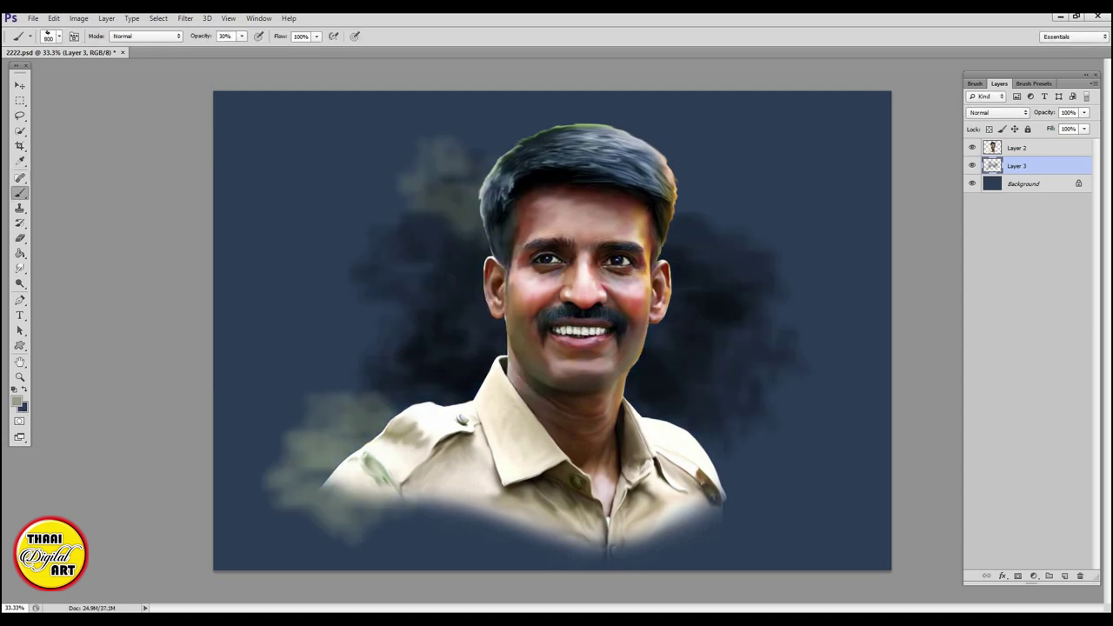
key(b)
drag(226, 539, 391, 434)
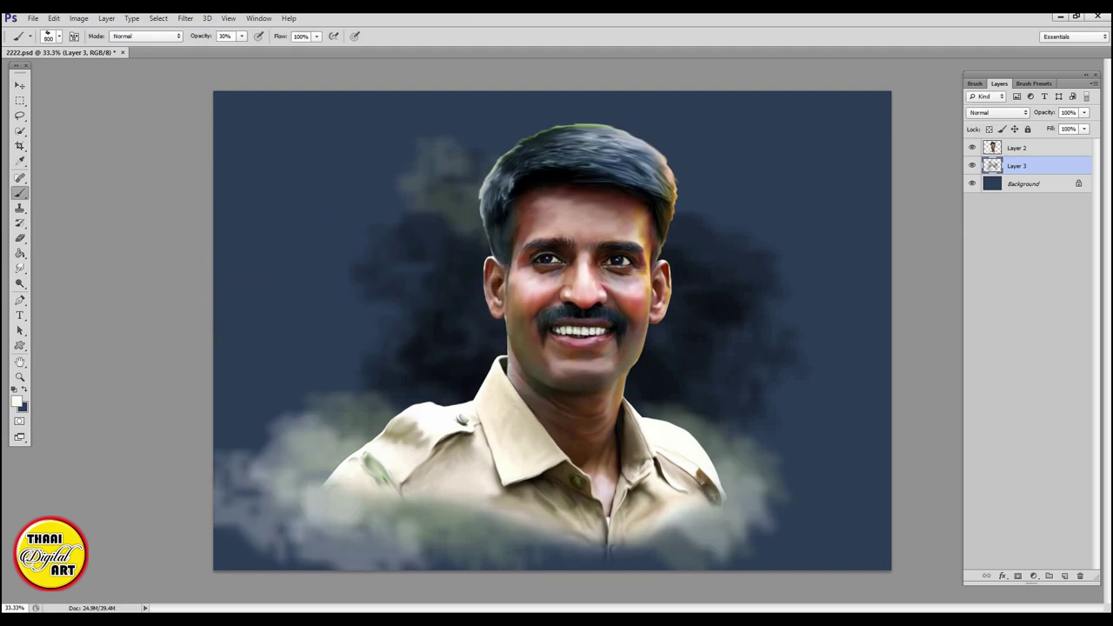
drag(295, 539, 426, 505)
drag(678, 469, 834, 521)
Paint blue mist over the background on either side of the head
click(16, 400)
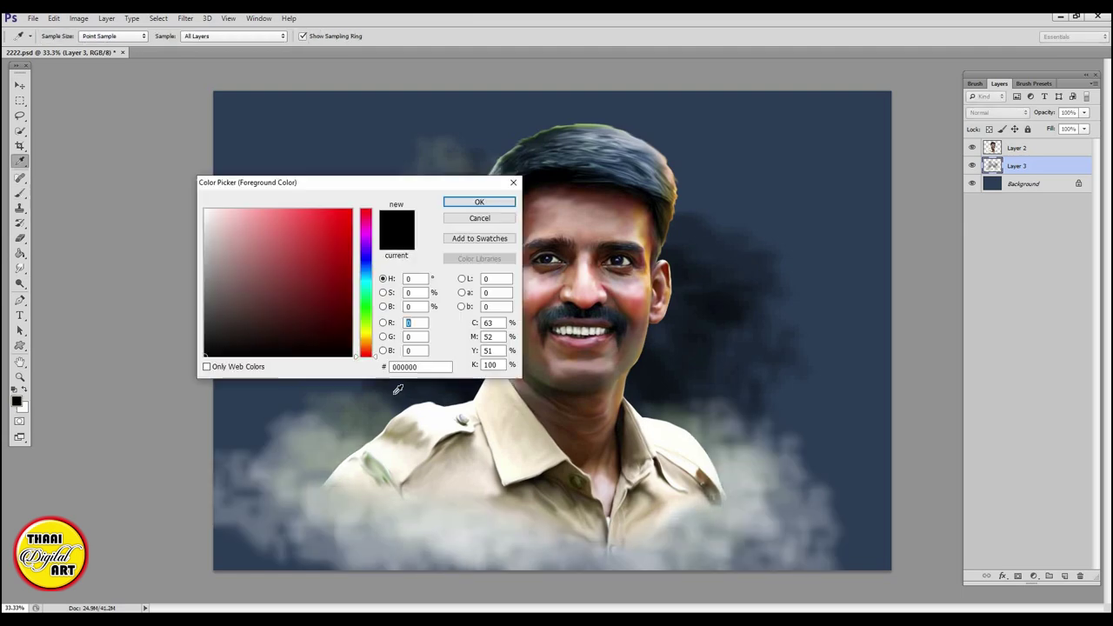
click(363, 259)
click(462, 201)
drag(296, 365, 365, 295)
drag(851, 226, 695, 365)
drag(261, 330, 461, 261)
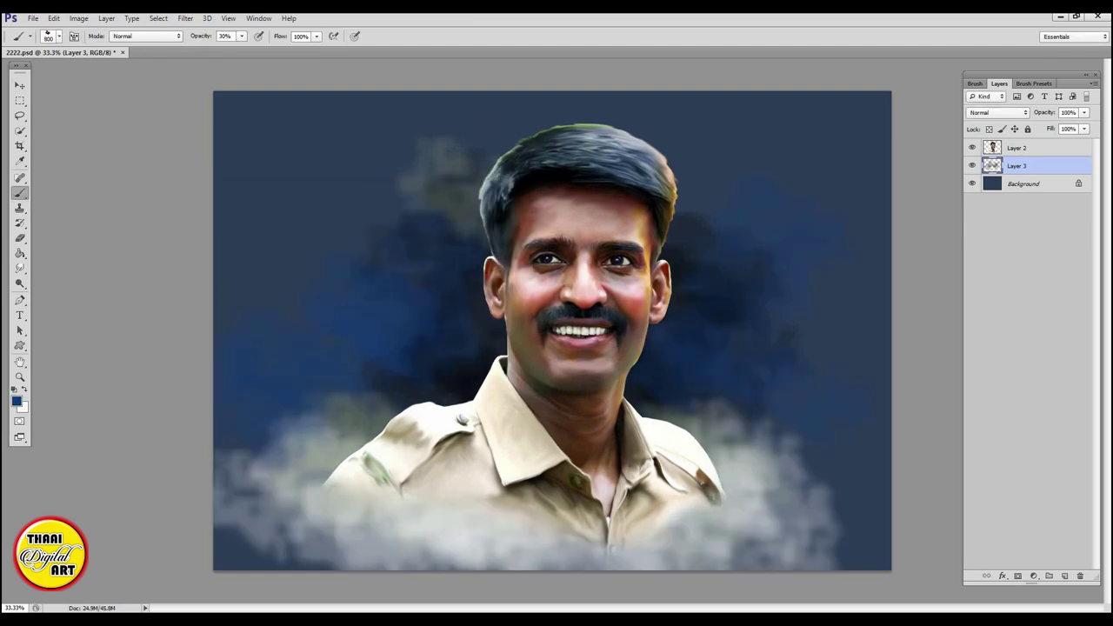
On new Layer 4, darken the canvas corners and edges with a soft dark brush
click(16, 400)
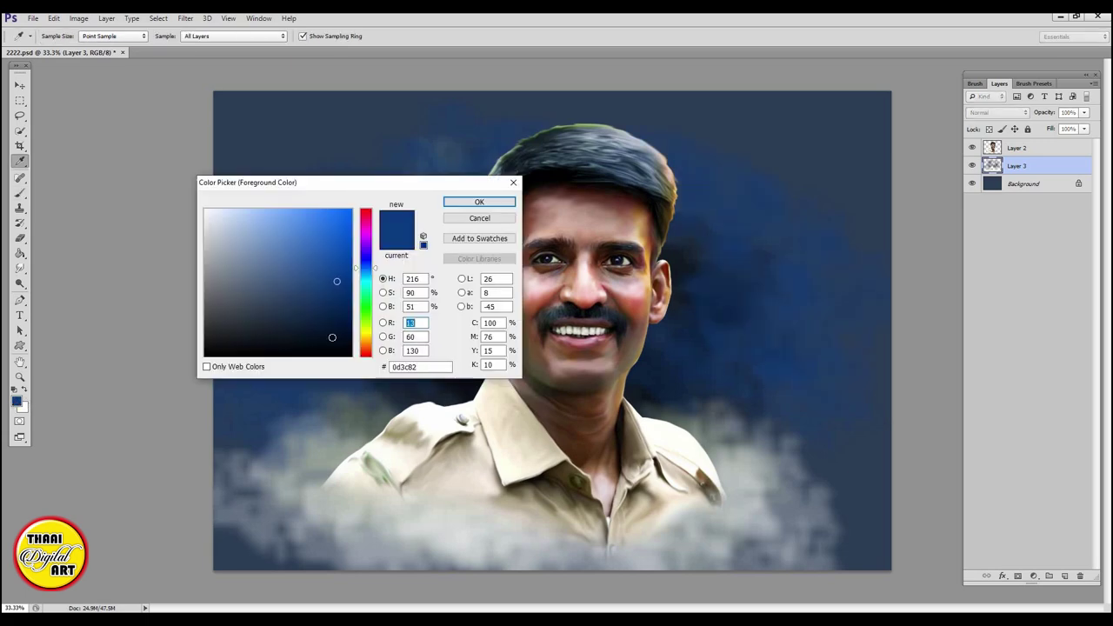
click(461, 200)
click(1064, 575)
right_click(385, 241)
drag(219, 95, 228, 153)
mouse_move(260, 557)
mouse_down()
mouse_move(418, 131)
mouse_move(844, 556)
mouse_move(261, 391)
mouse_up()
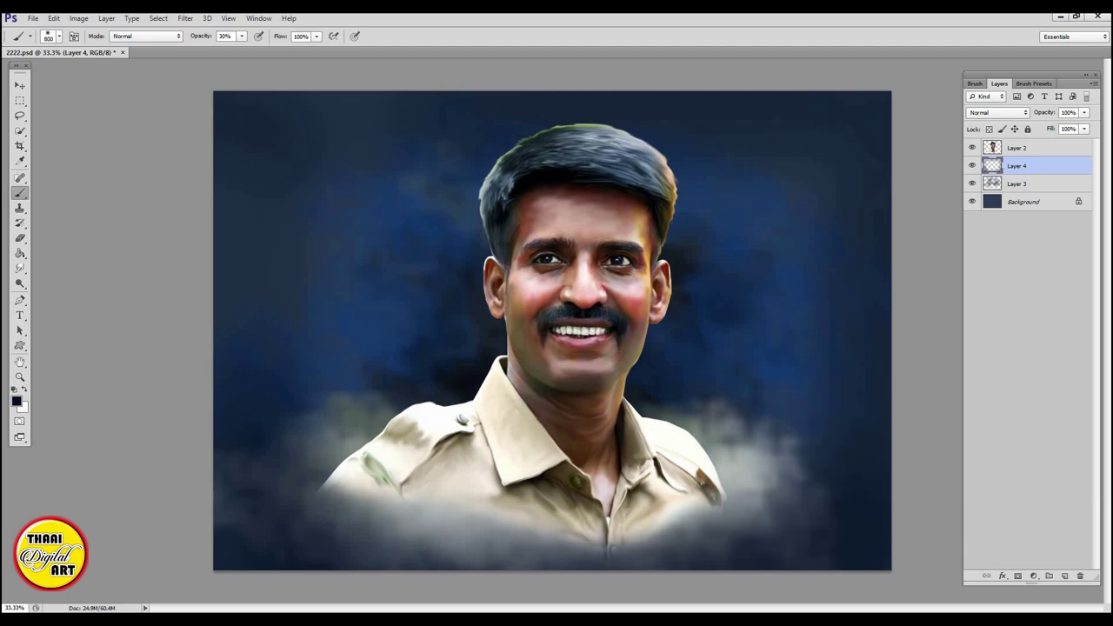
Finish painting the dark vignette edges with brush opacity raised to 90%
click(17, 400)
click(462, 201)
drag(241, 35, 278, 48)
mouse_move(261, 556)
mouse_down()
mouse_move(834, 130)
mouse_move(260, 539)
mouse_up()
Lower Layer 4's opacity to 26% to soften the vignette
key(v)
click(1084, 112)
drag(1086, 129, 1045, 131)
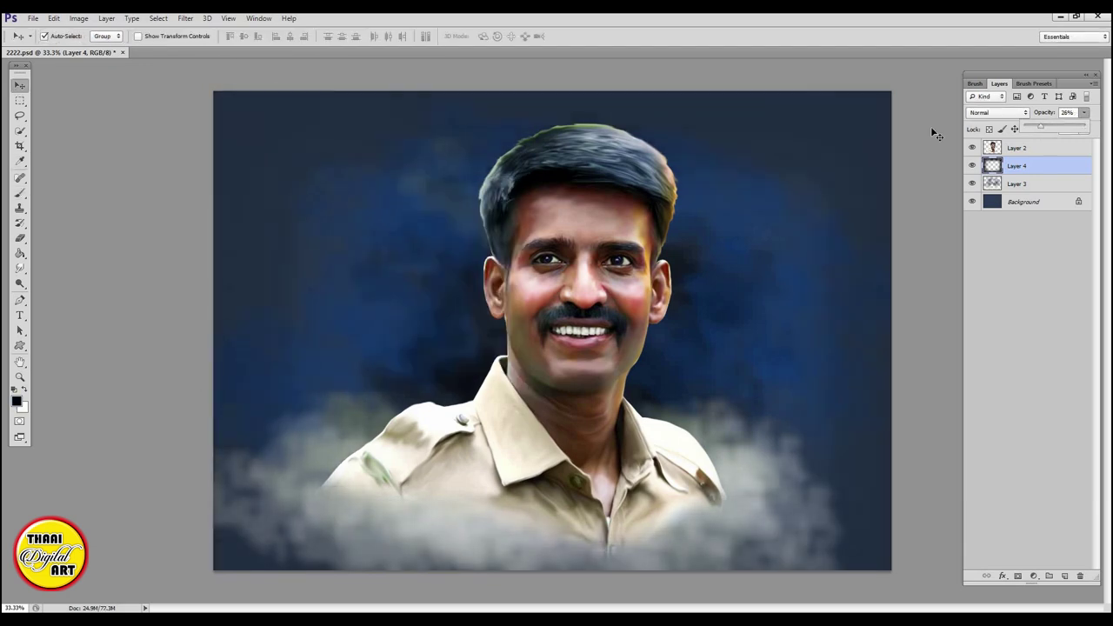
click(391, 122)
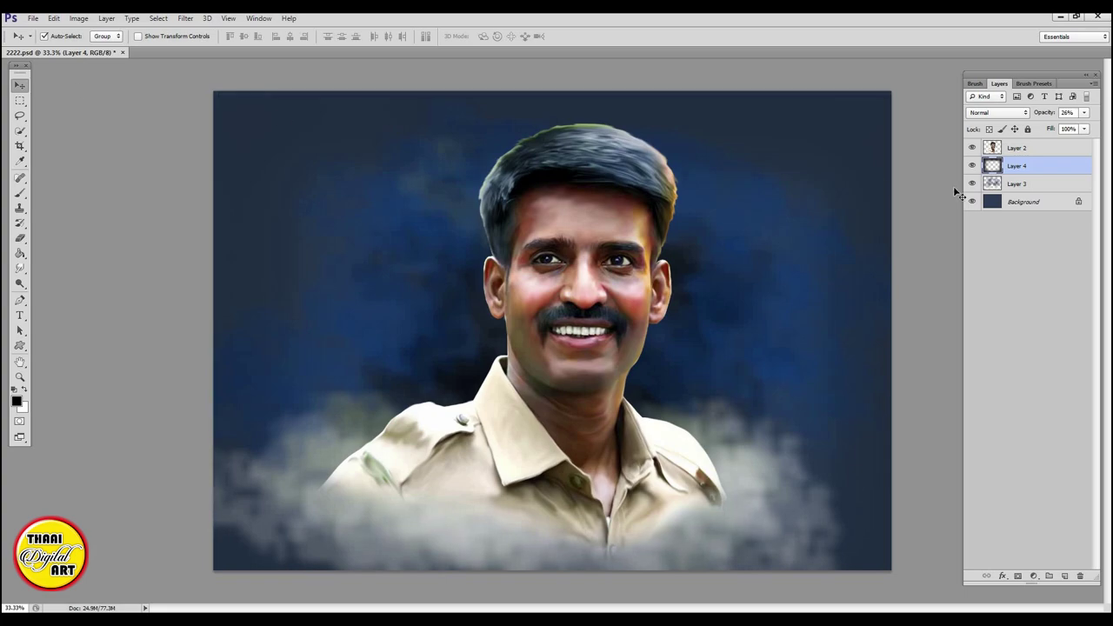